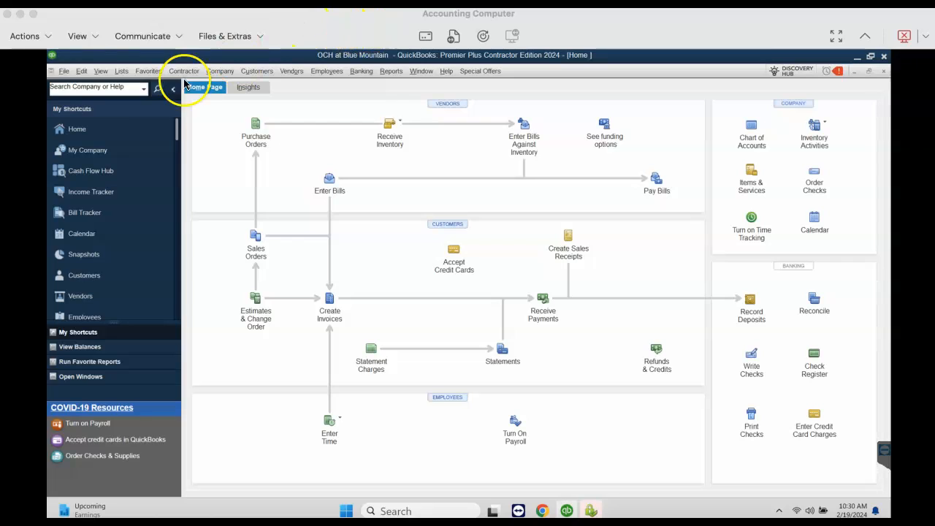
# Bring up the export of lists to IIF files, select the Item List, and close it without exporting
pyautogui.click(122, 74)
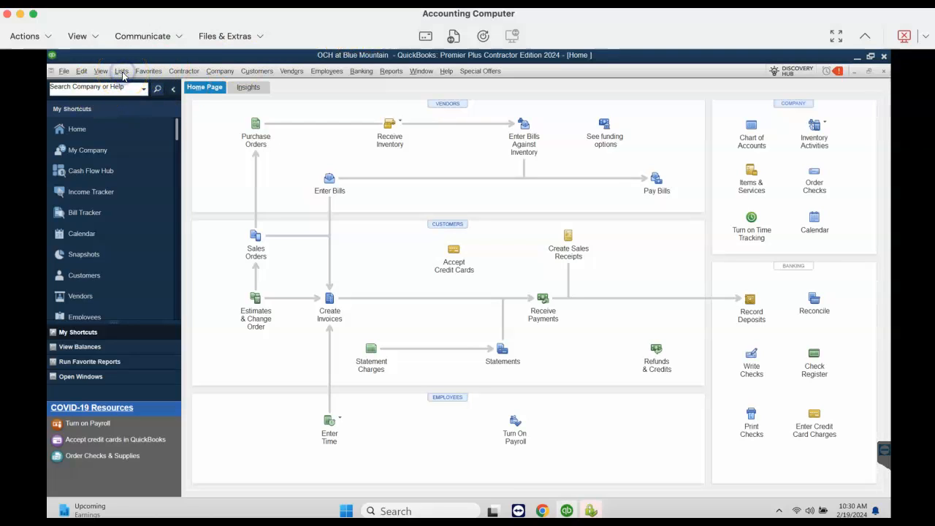
pyautogui.click(122, 73)
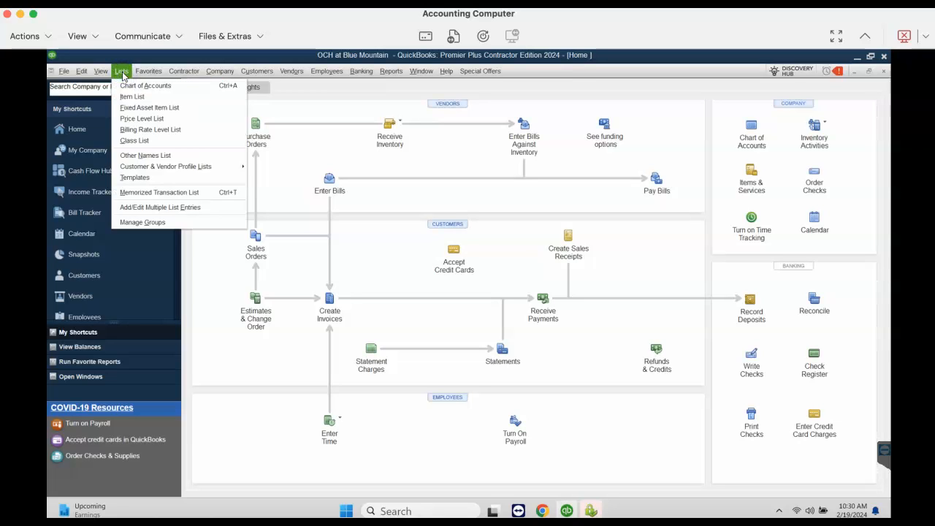
pyautogui.click(65, 72)
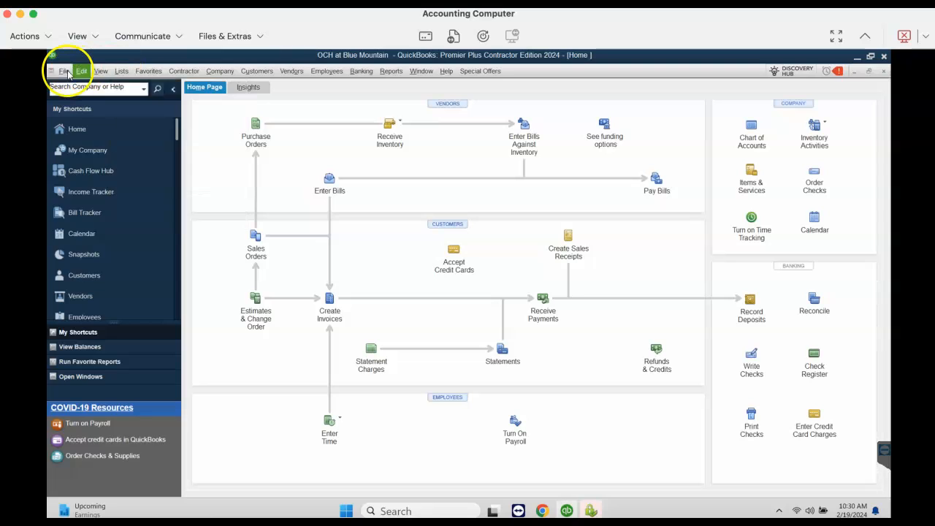
pyautogui.moveTo(109, 168)
pyautogui.moveTo(196, 179)
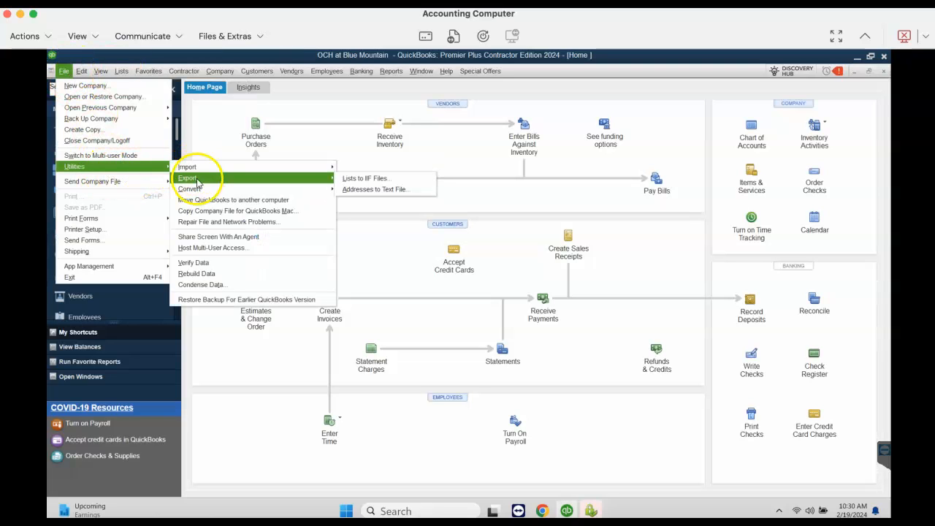
pyautogui.click(359, 178)
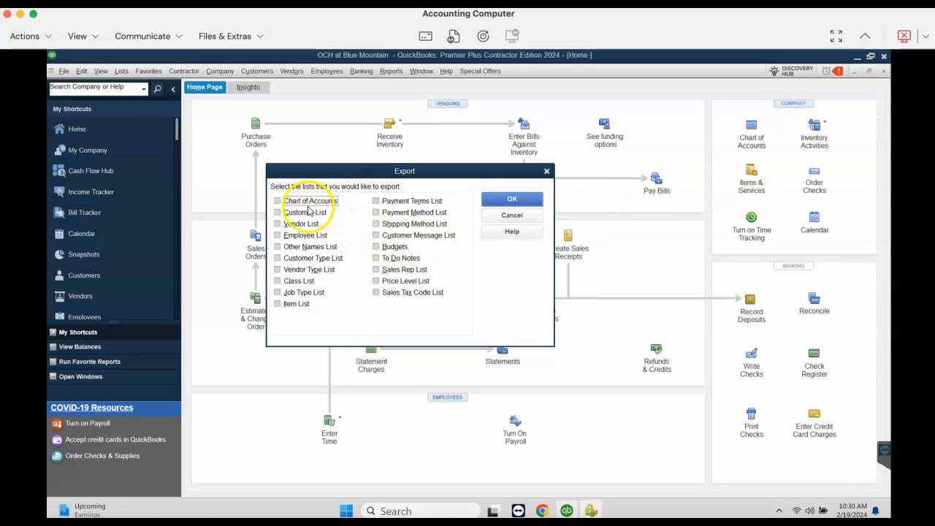
pyautogui.click(289, 308)
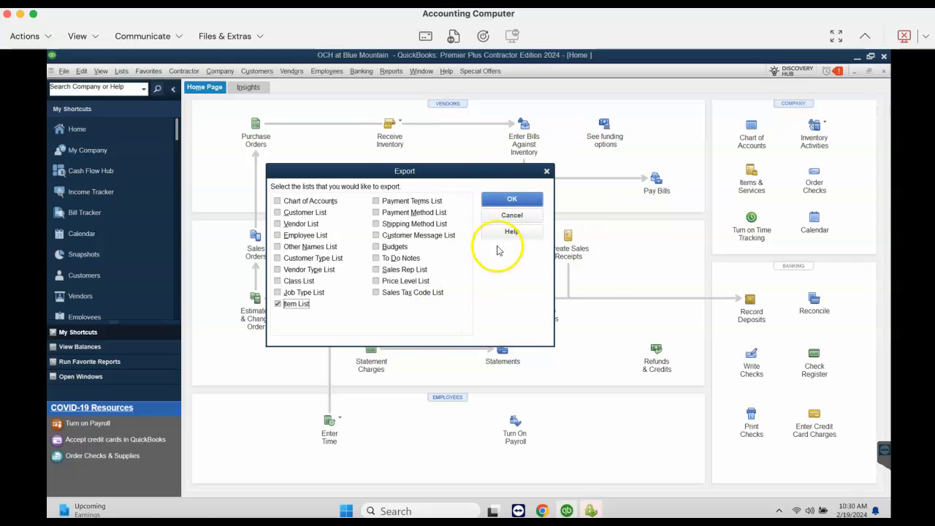
pyautogui.click(547, 172)
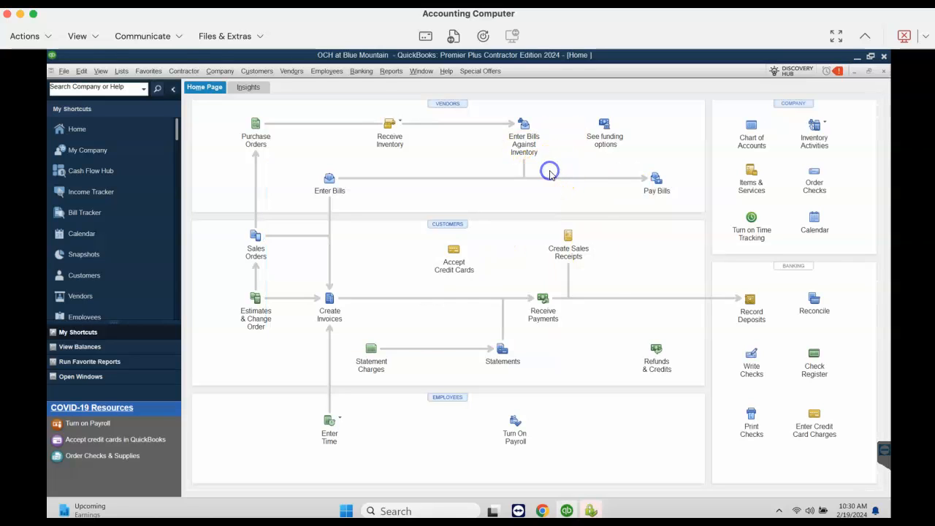
pyautogui.click(63, 70)
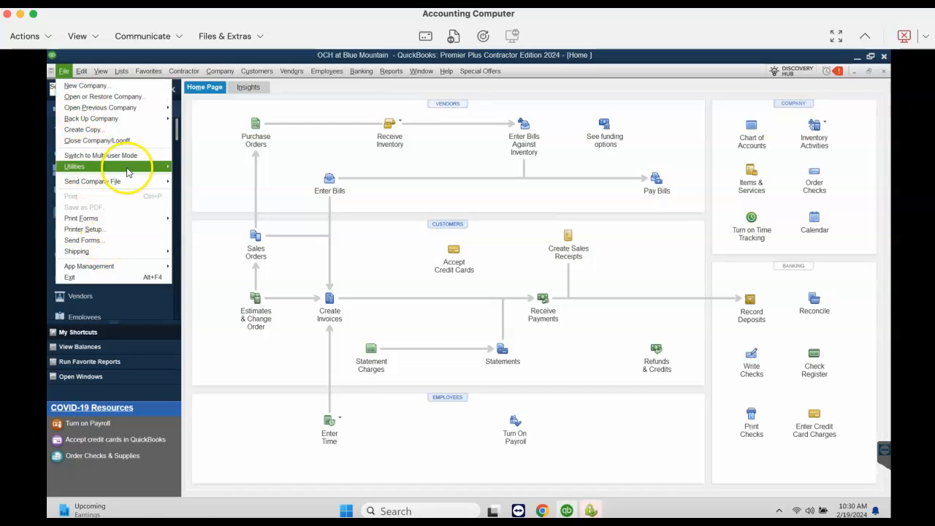
pyautogui.moveTo(126, 170)
pyautogui.moveTo(215, 168)
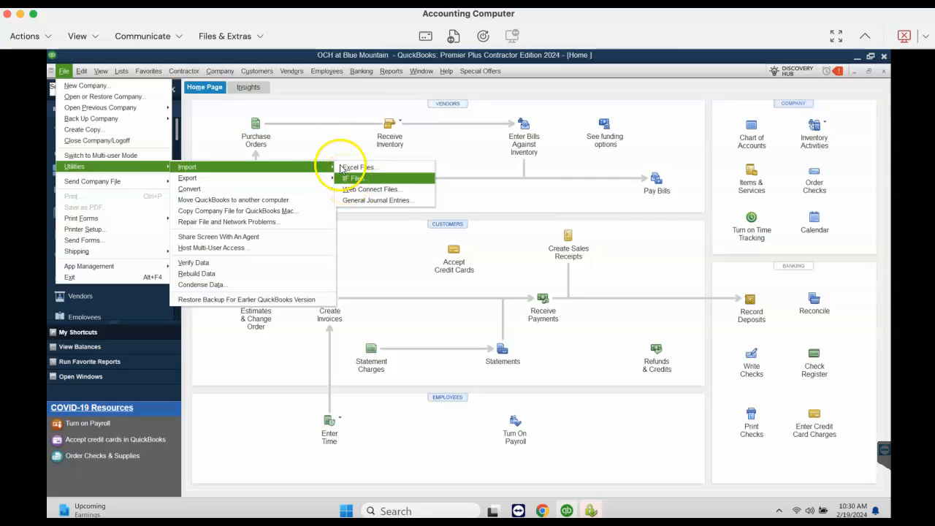
pyautogui.click(309, 94)
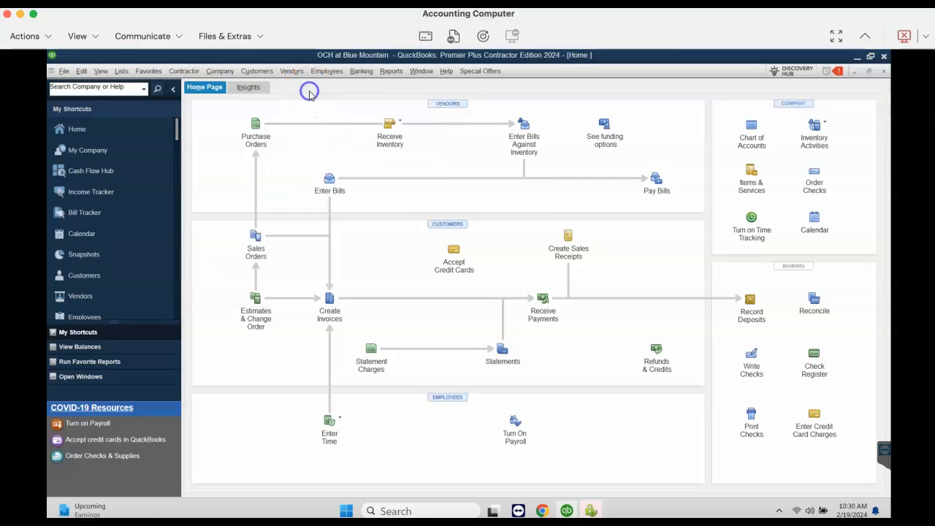
# Open the Item List and widen its Name and Account columns so the full entries can be read
pyautogui.click(121, 72)
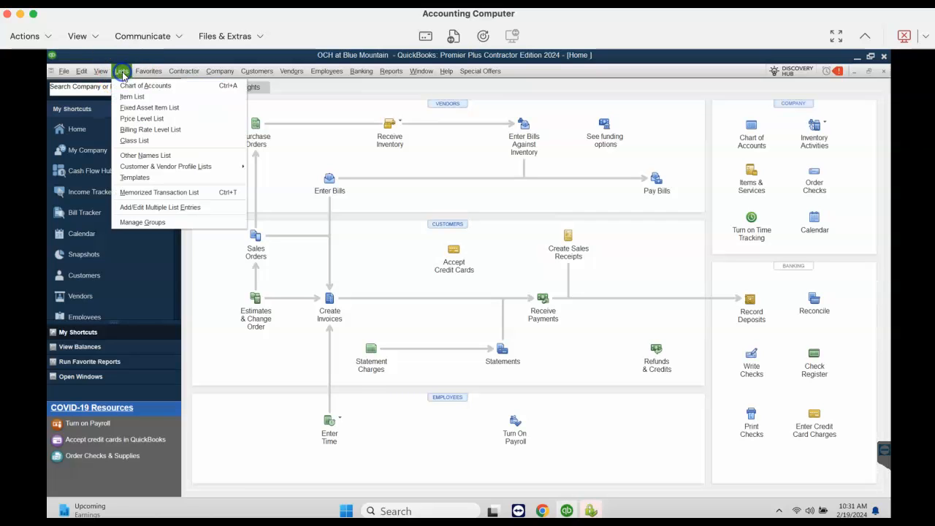
pyautogui.click(134, 101)
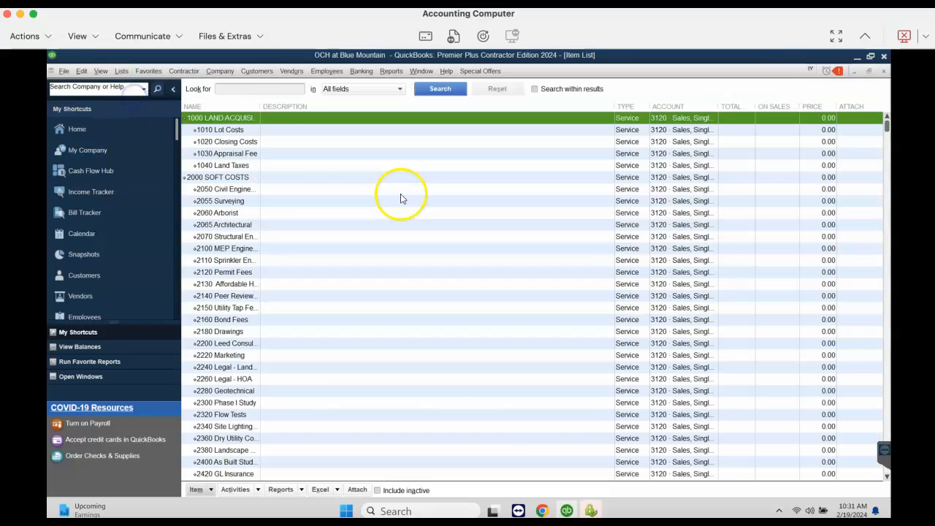
pyautogui.moveTo(260, 106); pyautogui.dragTo(331, 109)
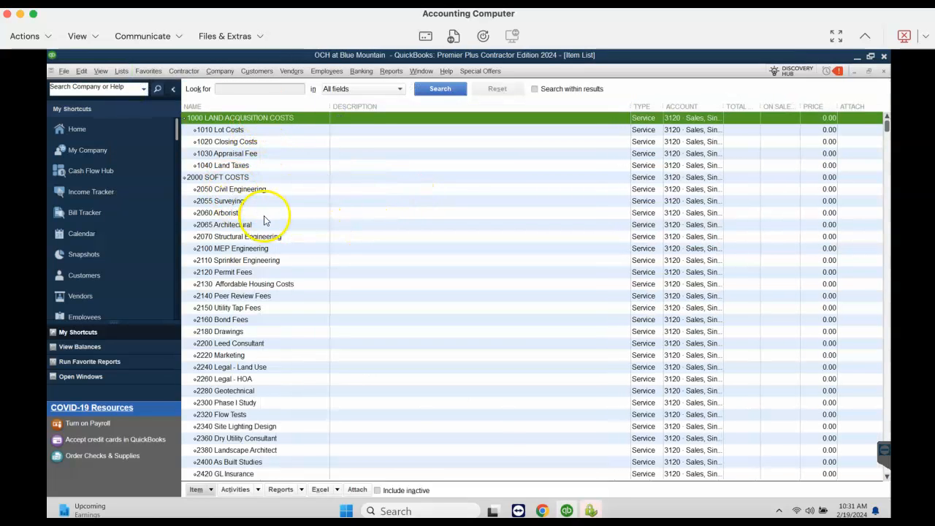
pyautogui.moveTo(630, 107); pyautogui.dragTo(521, 106)
pyautogui.moveTo(693, 107); pyautogui.dragTo(717, 106)
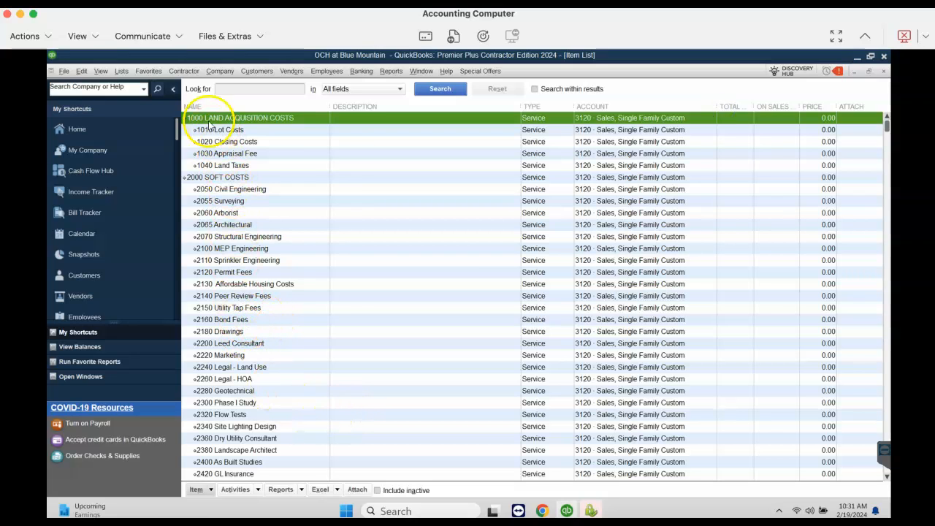
# Review the item list's main cost categories, from 1000 Land Acquisition Costs through the subitems of 4000 Homebuilding Costs
pyautogui.click(206, 179)
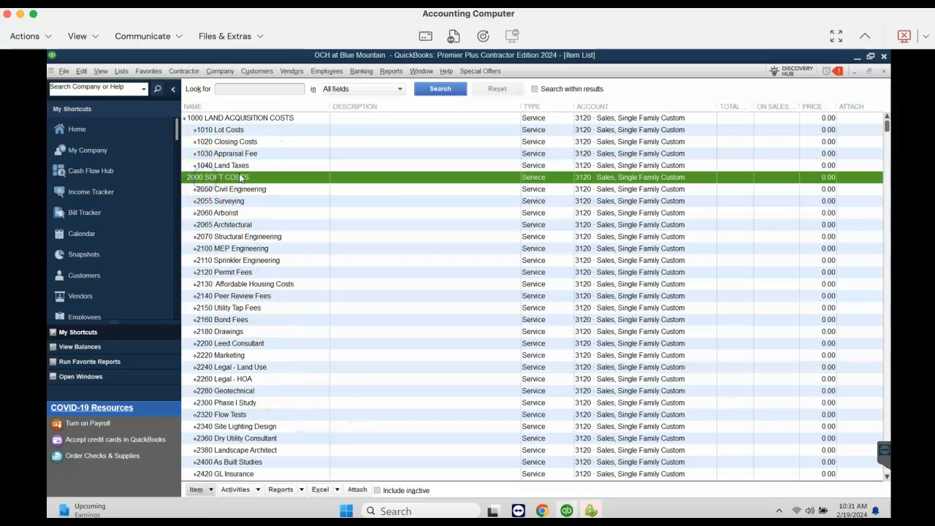
pyautogui.moveTo(886, 128); pyautogui.dragTo(885, 197)
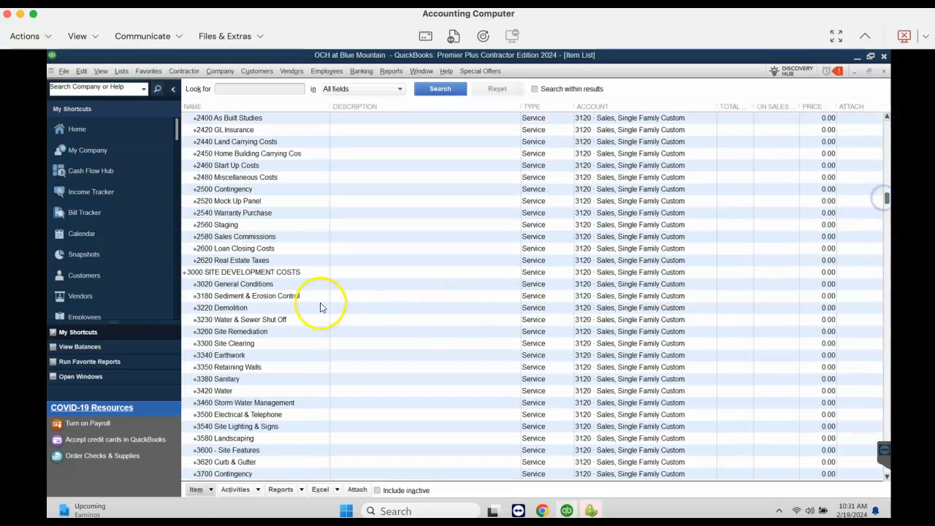
pyautogui.click(290, 272)
pyautogui.scroll(-10, 888, 197)
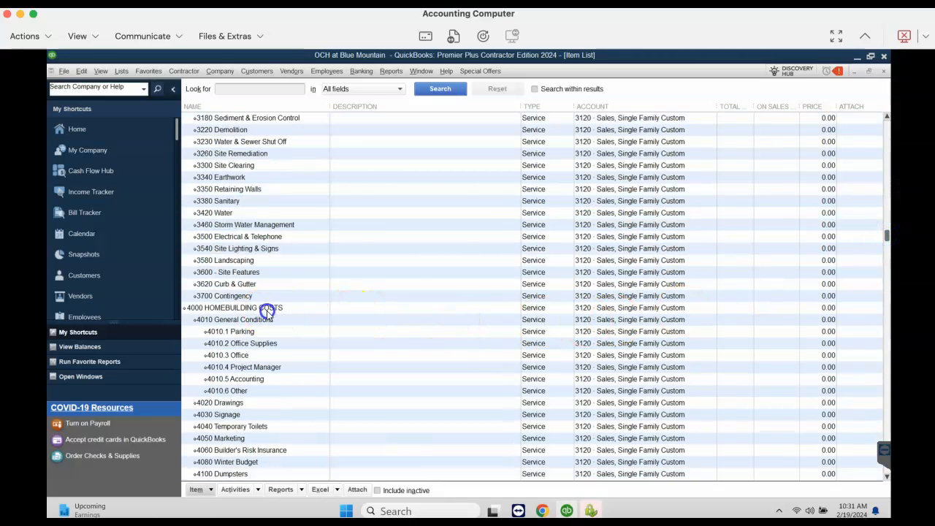
pyautogui.click(268, 311)
pyautogui.scroll(-4, 890, 308)
pyautogui.scroll(-15, 890, 308)
pyautogui.moveTo(874, 457); pyautogui.dragTo(875, 441)
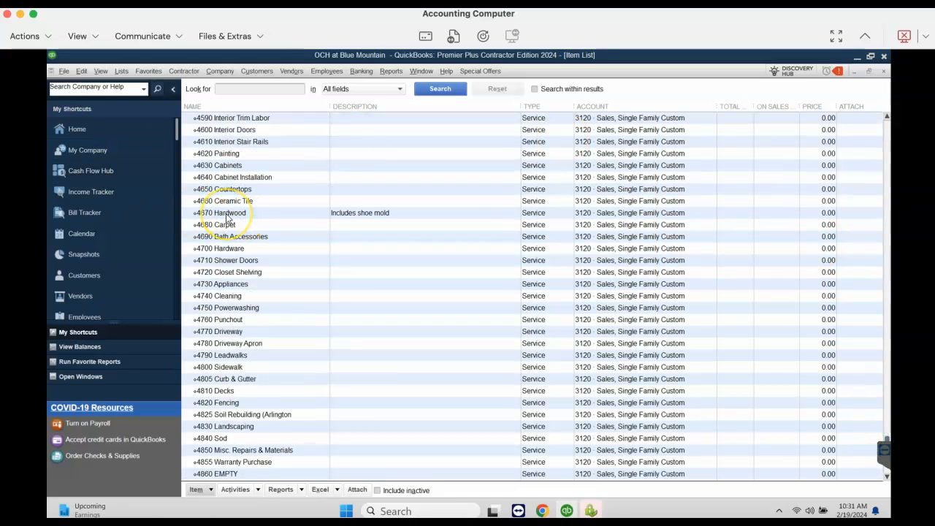
pyautogui.scroll(15, 253, 212)
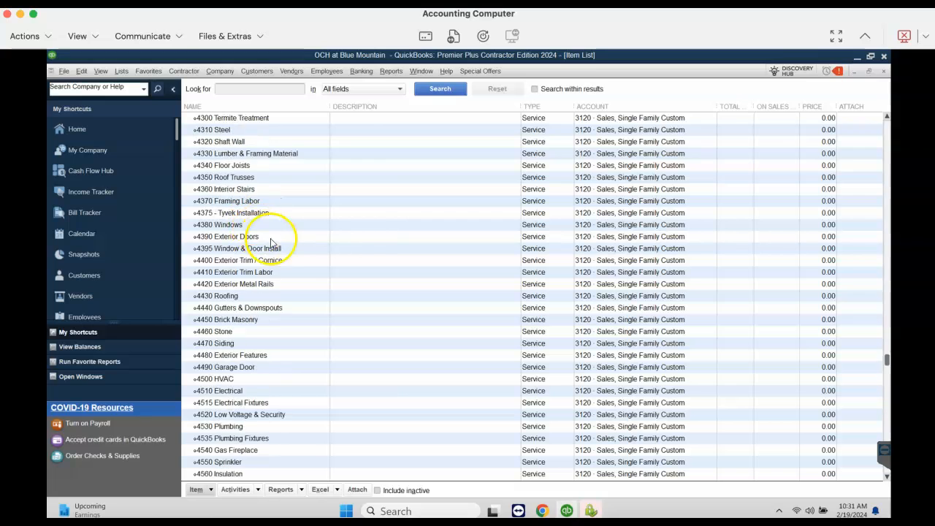
pyautogui.moveTo(886, 287); pyautogui.dragTo(893, 84)
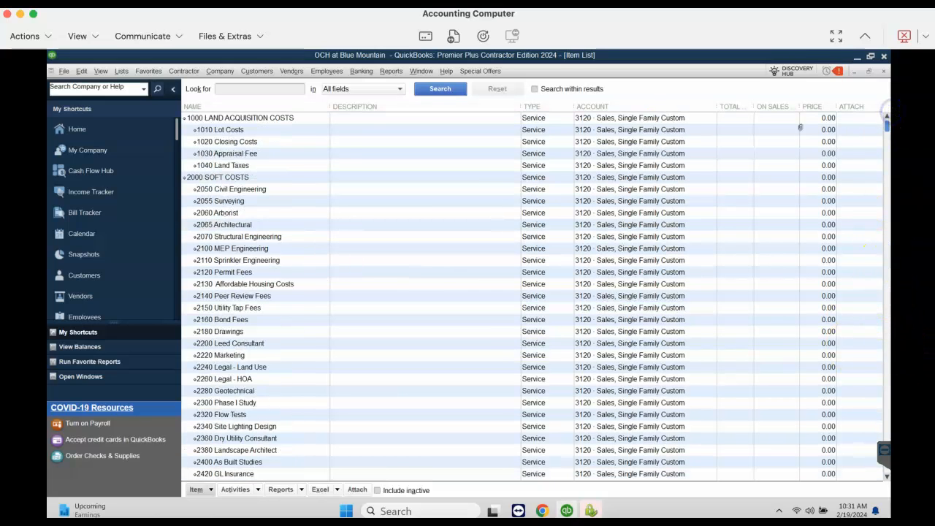
# Examine individual cost codes under Land Acquisition Costs and Soft Costs, including Lot Costs, Closing Costs and Surveying
pyautogui.click(228, 131)
pyautogui.click(230, 142)
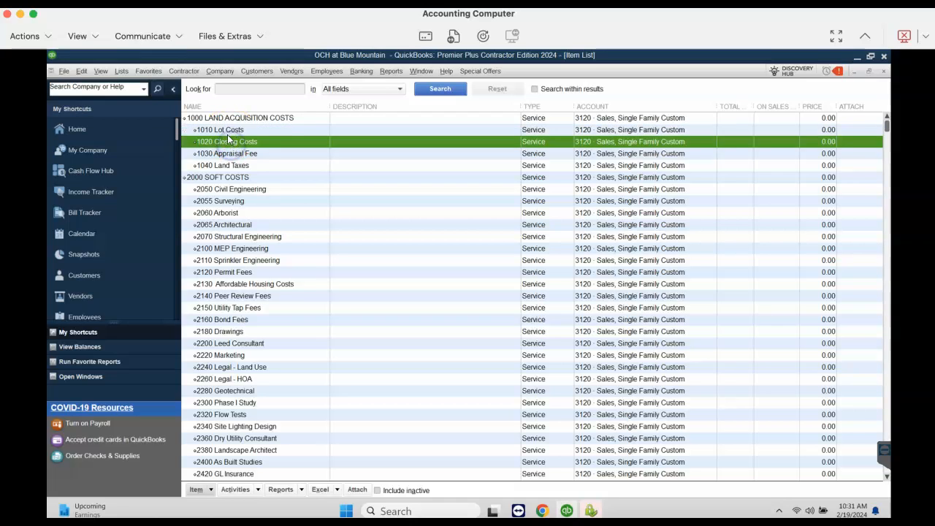
pyautogui.click(227, 132)
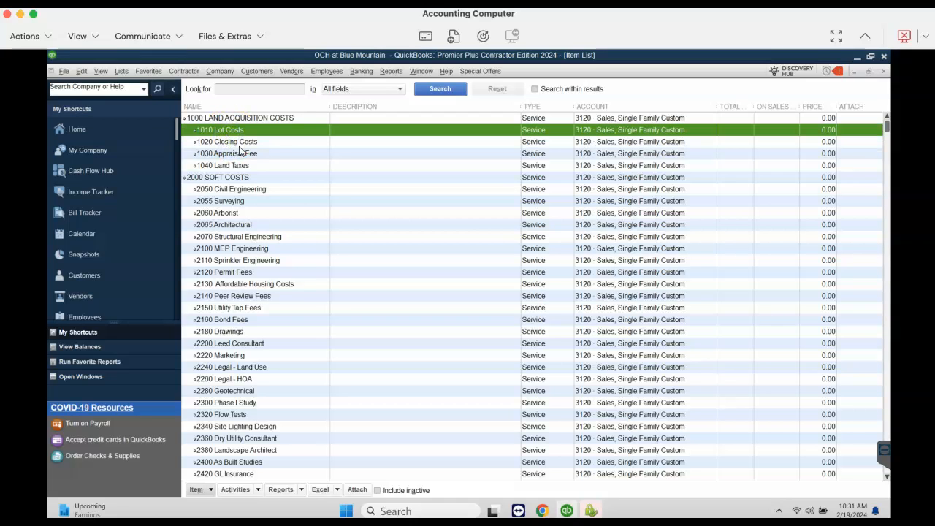
pyautogui.click(239, 143)
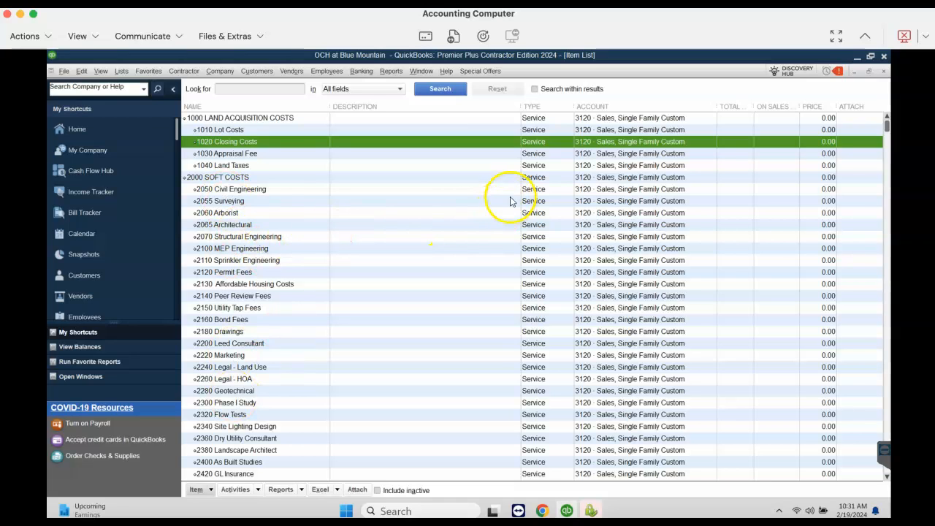
pyautogui.click(245, 202)
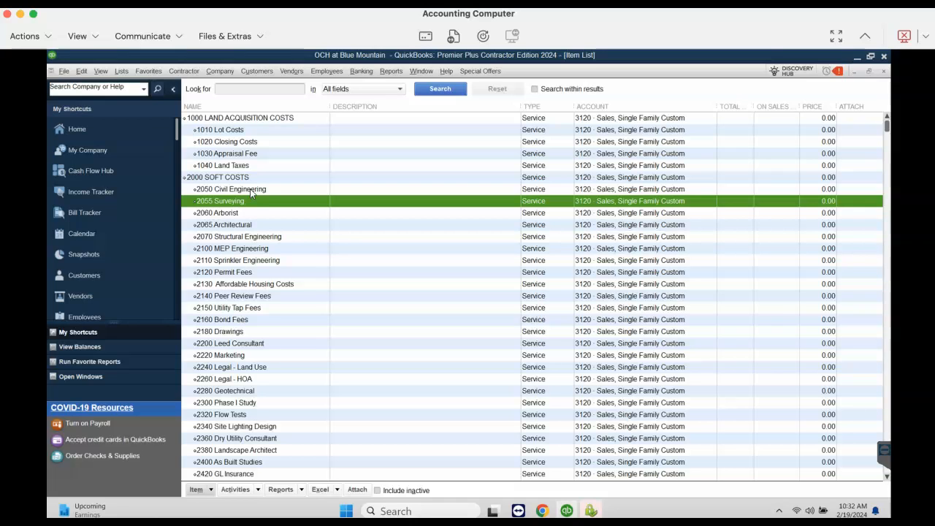
# Open the 2050 Civil Engineering item for editing and toggle its assemblies or subcontractor service option off and back on
pyautogui.click(250, 188)
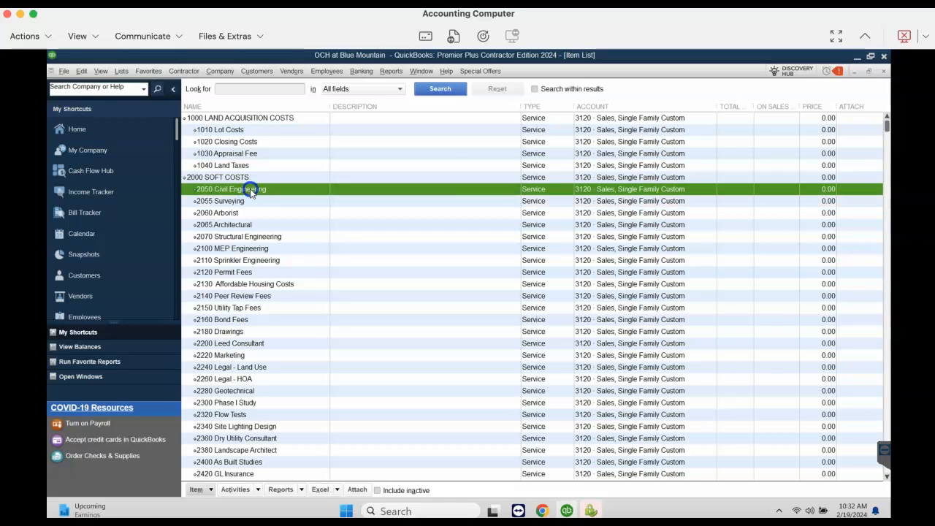
pyautogui.doubleClick(249, 189)
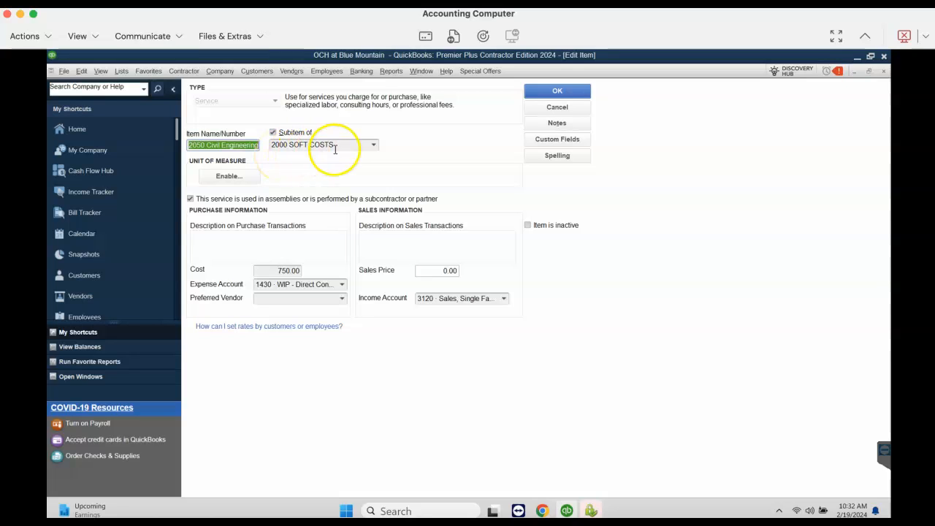
pyautogui.click(190, 200)
pyautogui.click(191, 200)
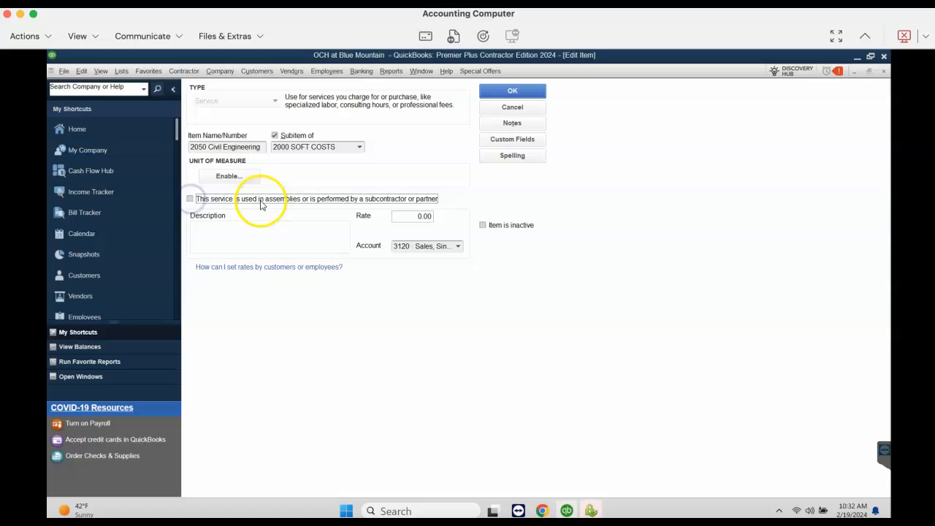
pyautogui.click(191, 199)
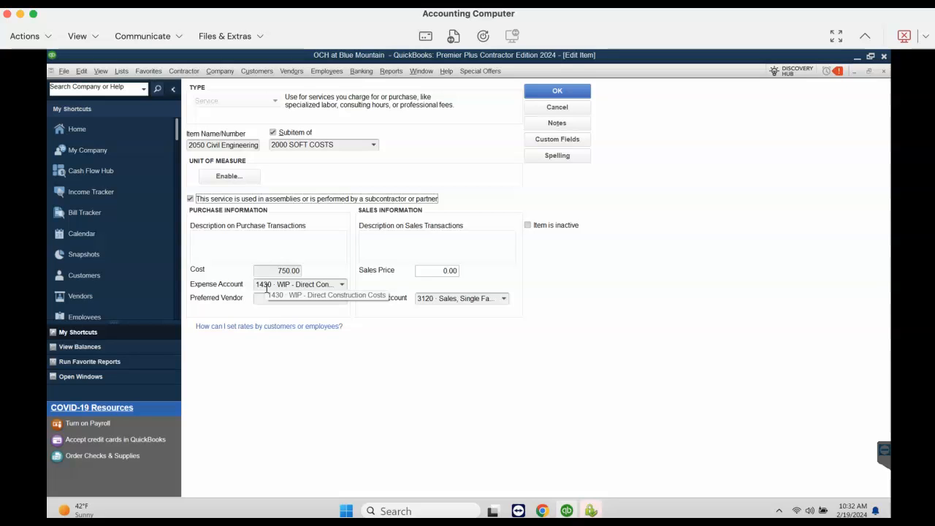
# Pick 1430 WIP - Direct Construction Costs as expense account and 3120 Sales, Single Family Custom as income account, and close the item and the list
pyautogui.click(341, 284)
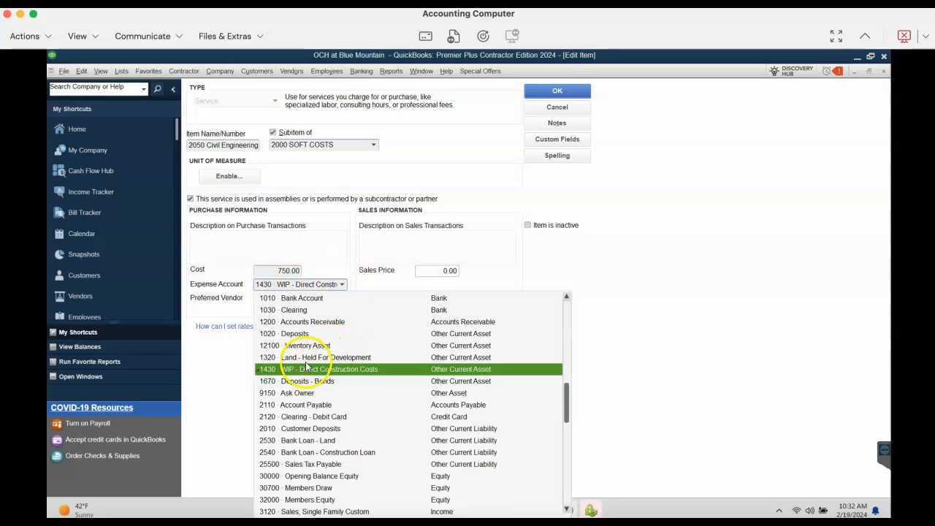
pyautogui.click(286, 371)
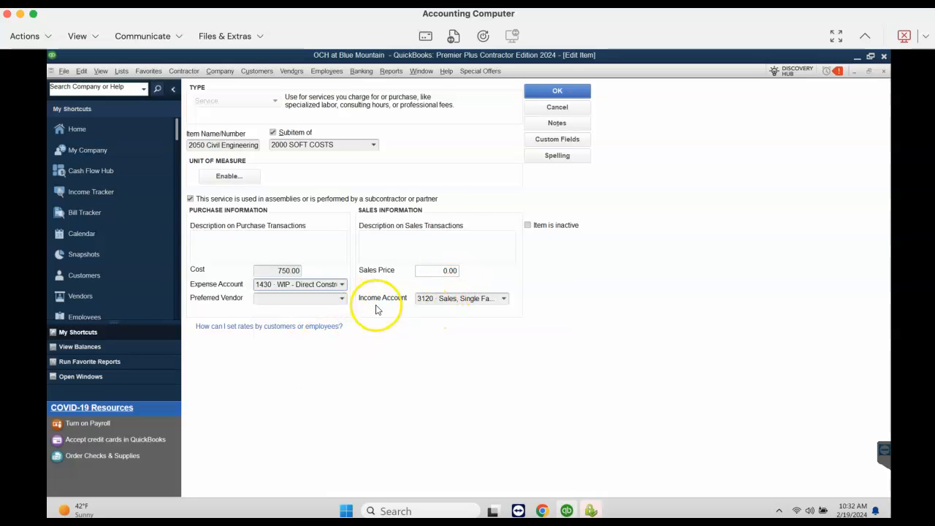
pyautogui.click(503, 298)
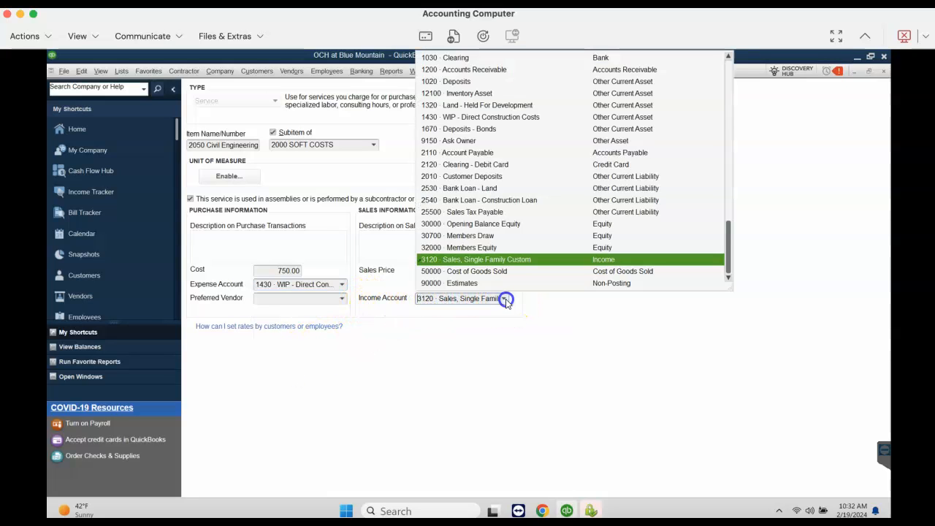
pyautogui.click(499, 260)
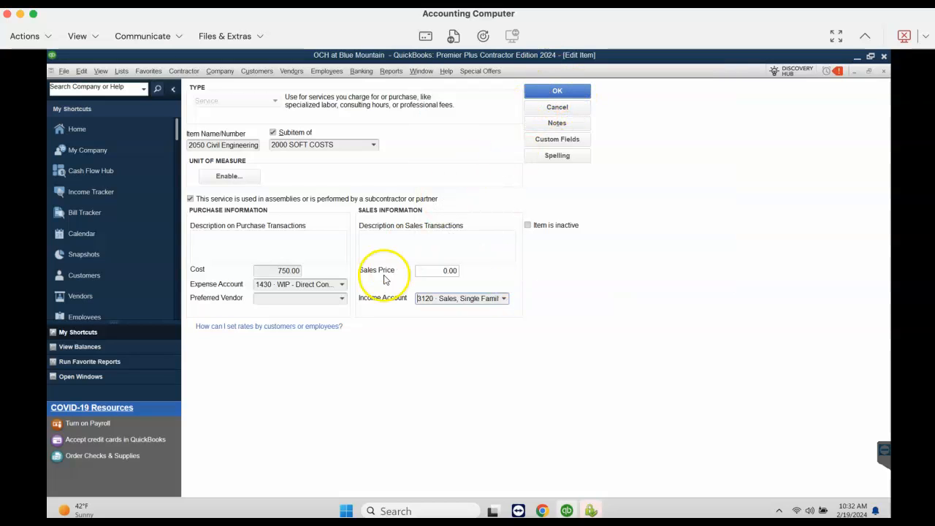
pyautogui.click(883, 72)
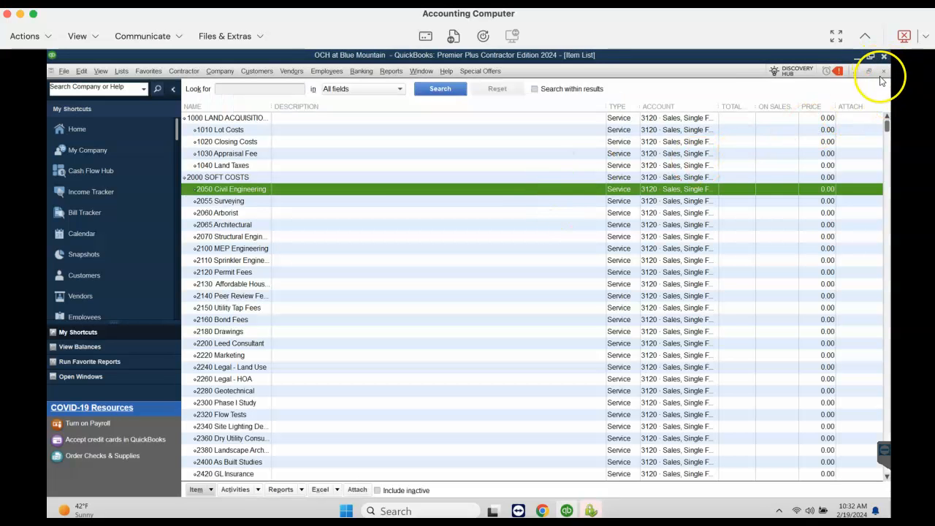
pyautogui.click(883, 71)
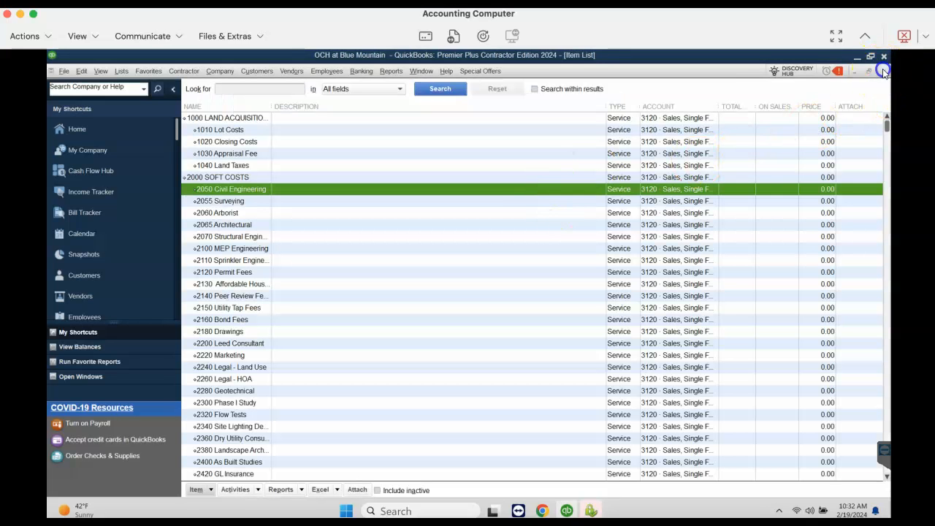
# View all unpaid vendor bills in the bill payment window, and close it without paying any
pyautogui.click(121, 71)
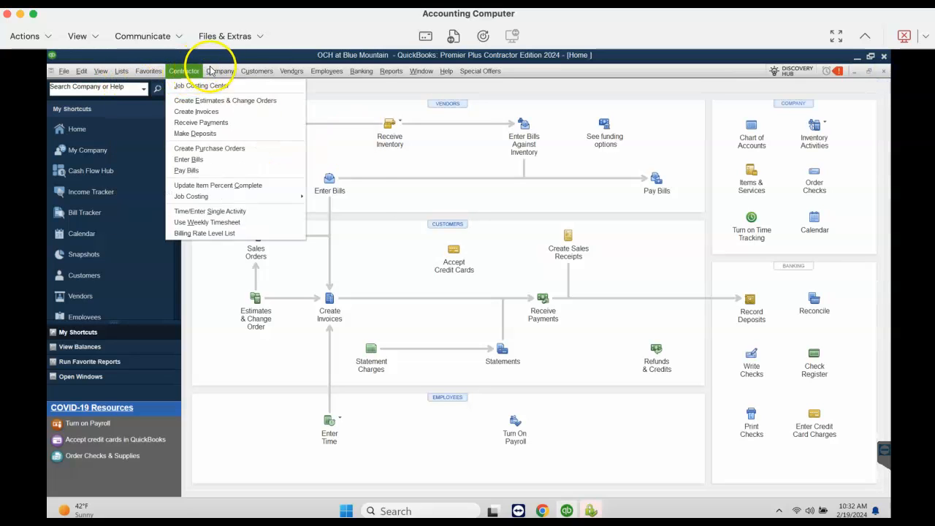
pyautogui.moveTo(258, 73)
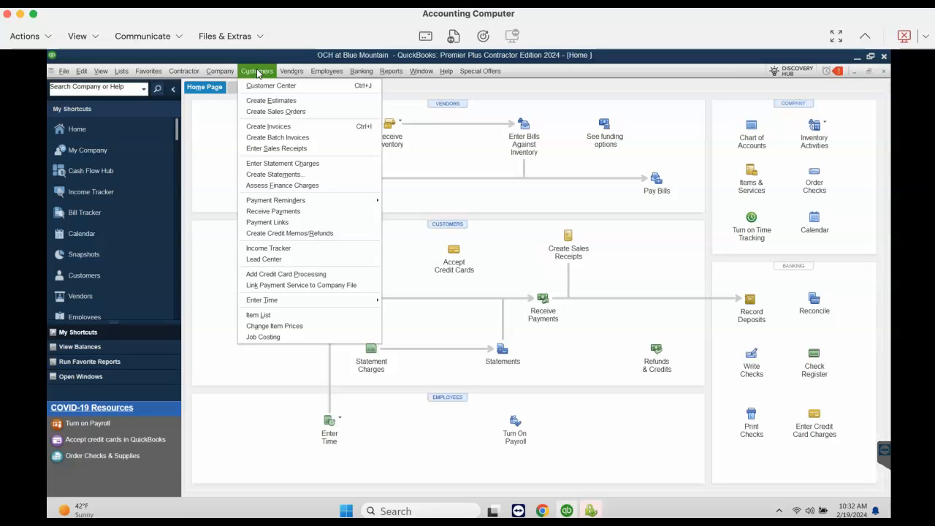
pyautogui.moveTo(291, 72)
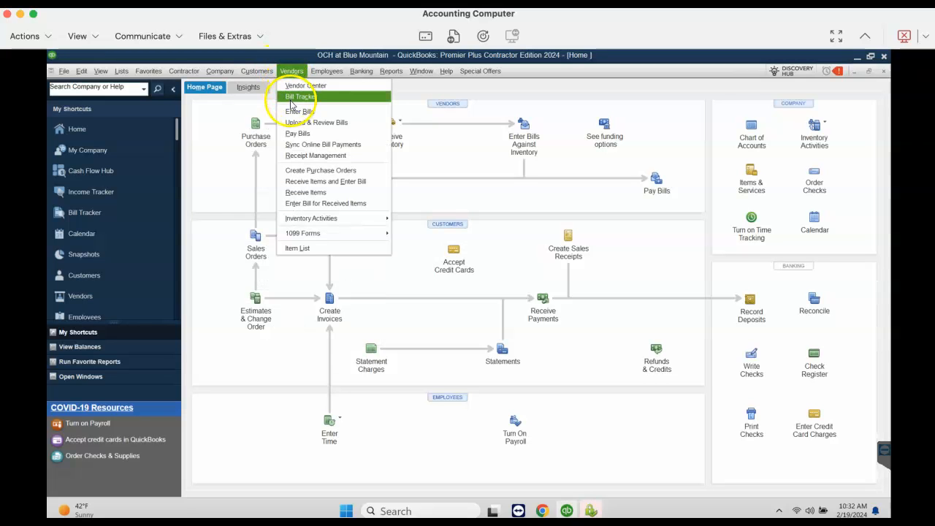
pyautogui.click(296, 135)
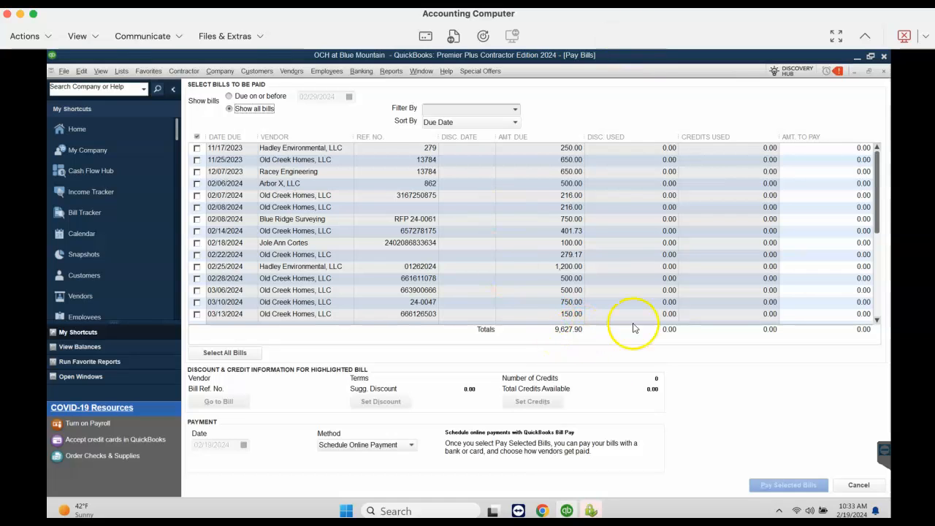
pyautogui.click(884, 76)
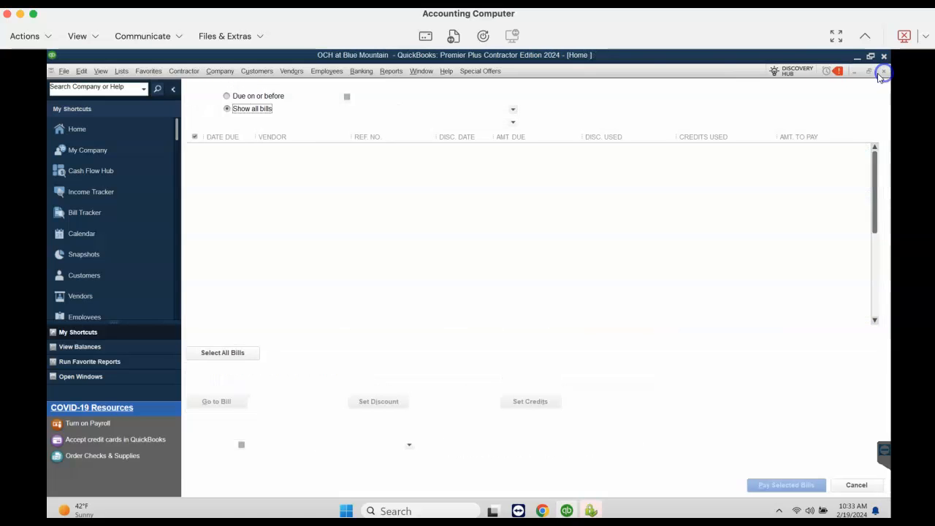
# Open the standard Balance Sheet report, examine the WIP and accounts payable balances, and close the report
pyautogui.click(387, 71)
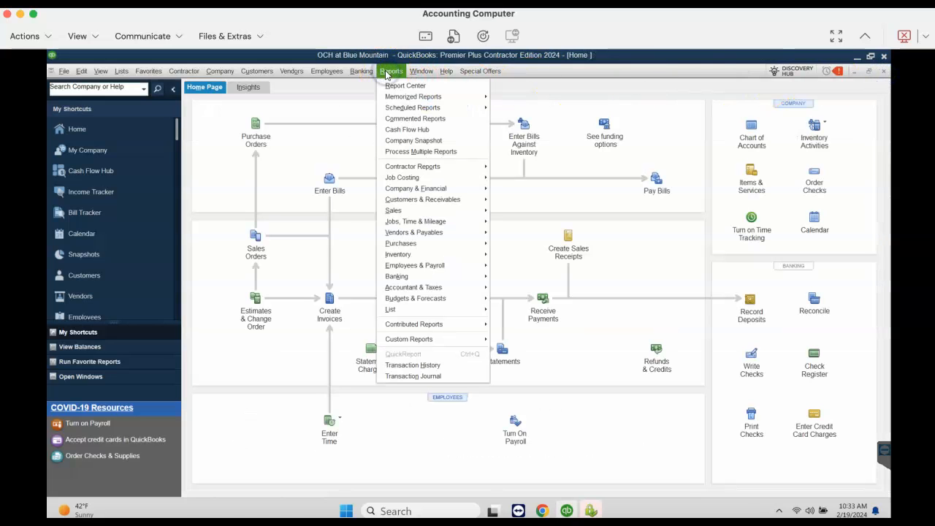
pyautogui.moveTo(413, 188)
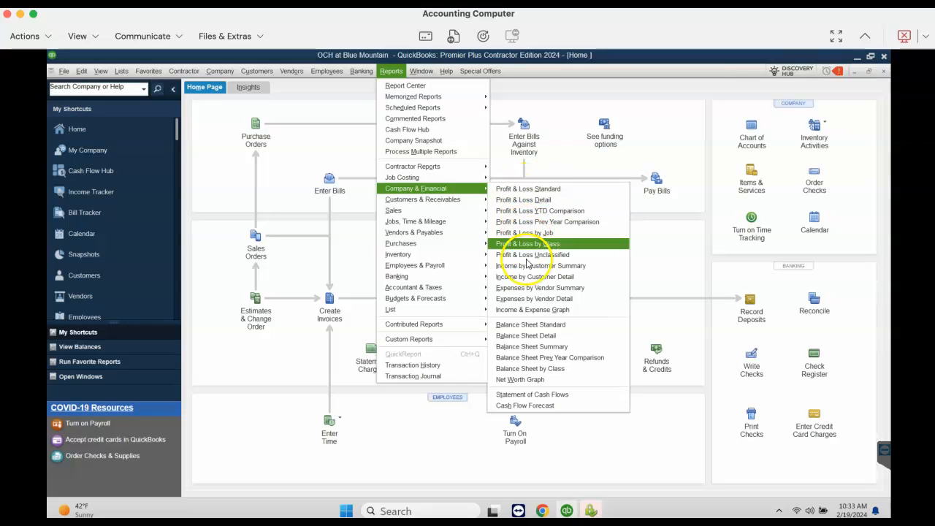
pyautogui.click(529, 324)
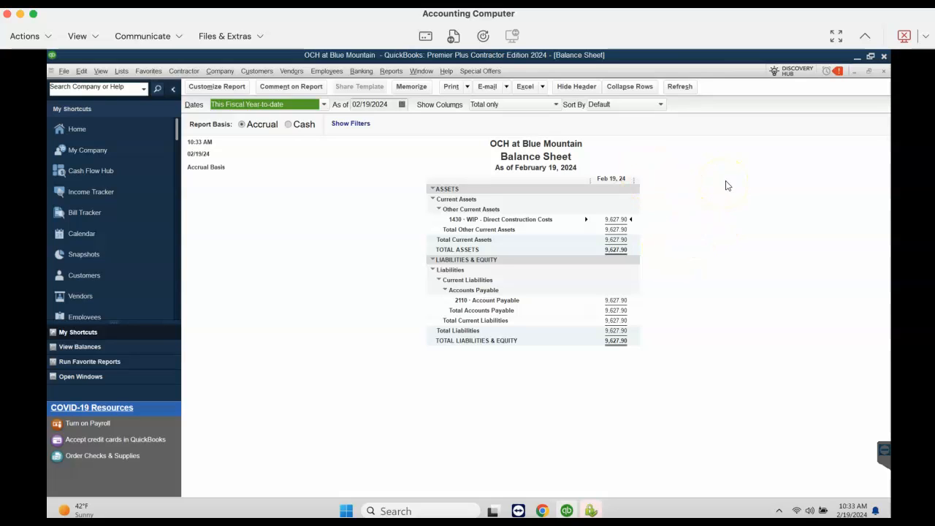
pyautogui.click(884, 72)
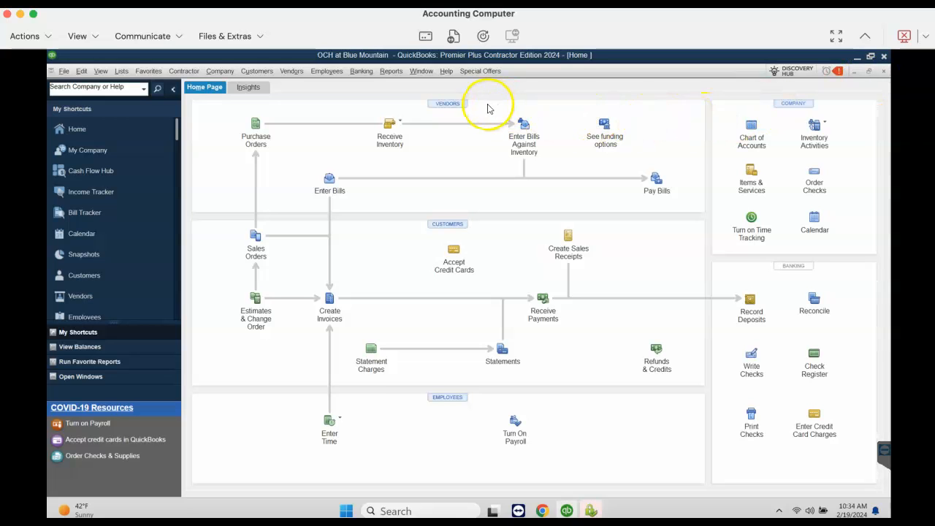
# Generate the Job Estimates vs. Actuals Detail report for the Blue Mountain job
pyautogui.click(389, 73)
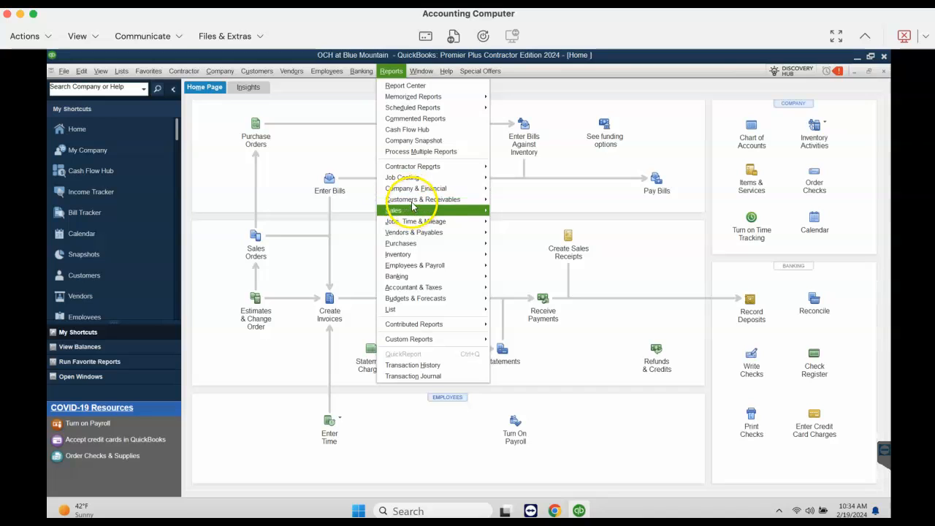
pyautogui.moveTo(416, 179)
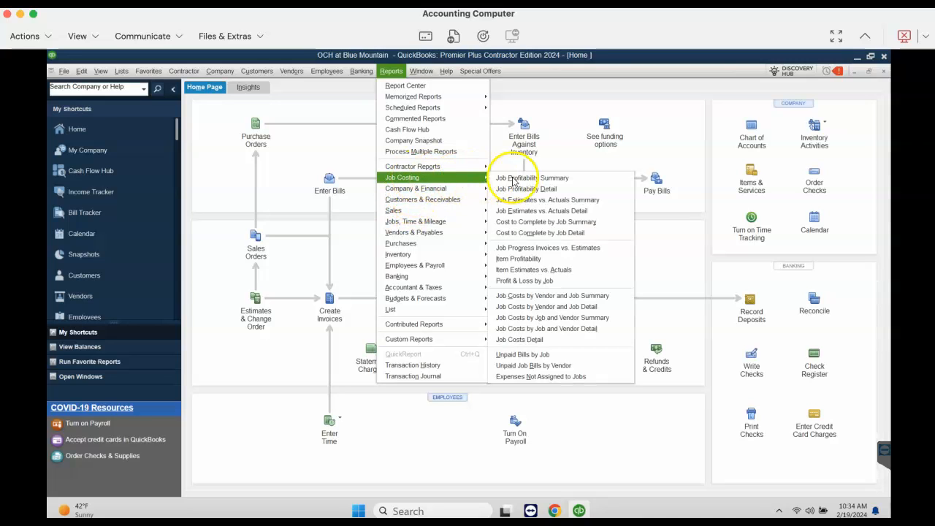
pyautogui.click(546, 211)
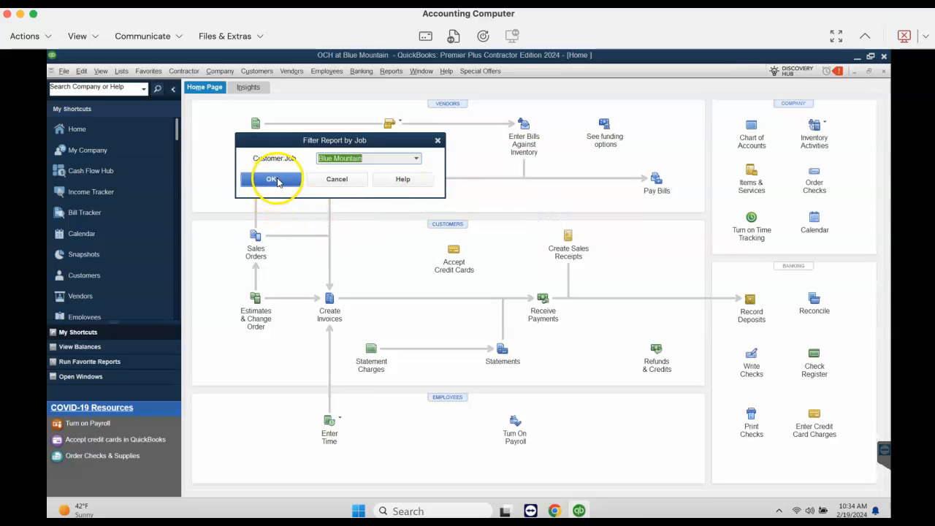
pyautogui.click(277, 180)
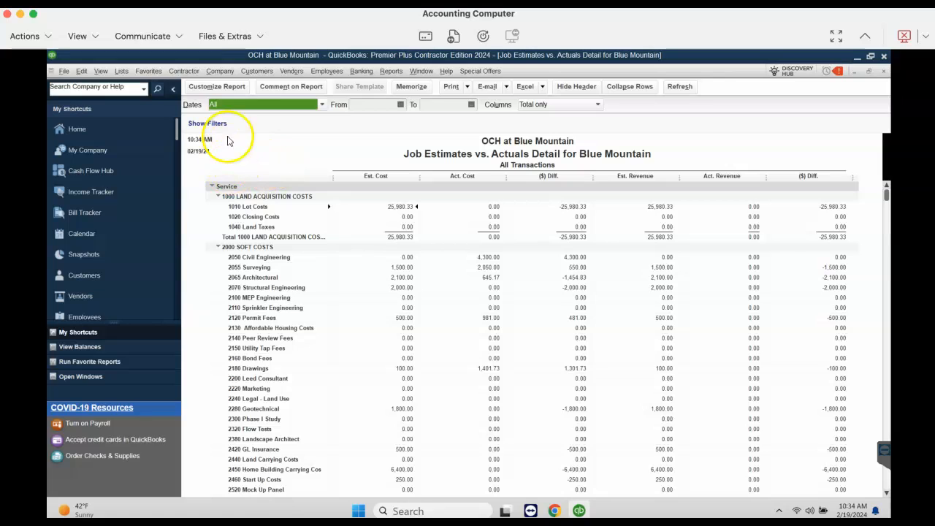
# Remove the estimated revenue, actual revenue and revenue $ difference subcolumns from the report, and collapse the shortcuts sidebar
pyautogui.click(216, 88)
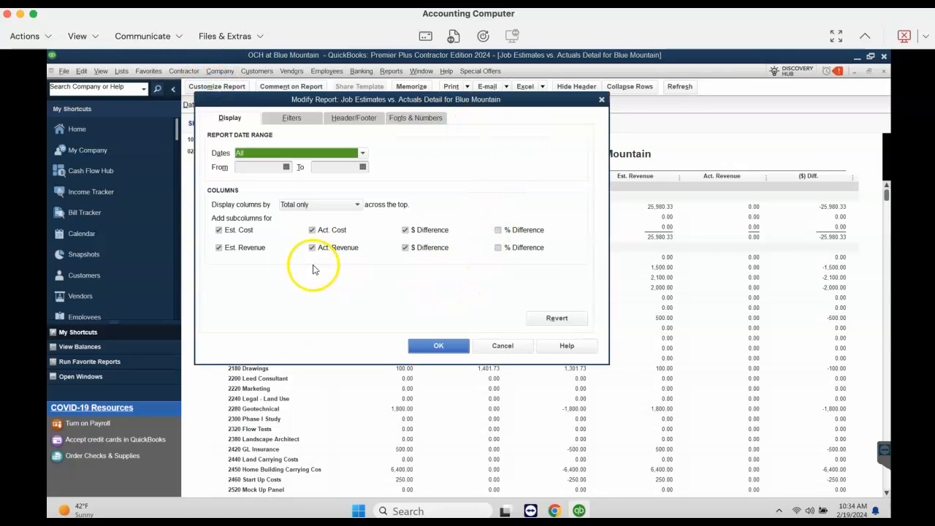
pyautogui.click(247, 250)
pyautogui.click(330, 249)
pyautogui.click(422, 249)
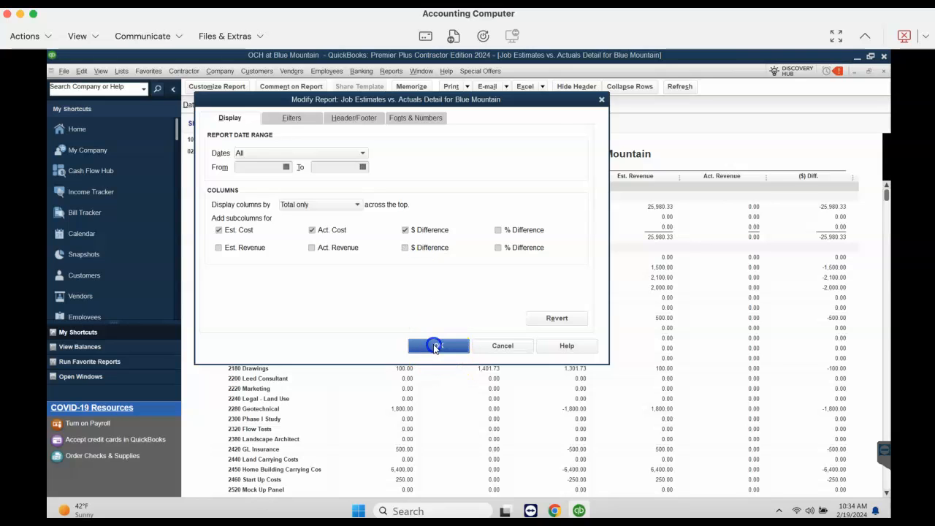
pyautogui.click(436, 346)
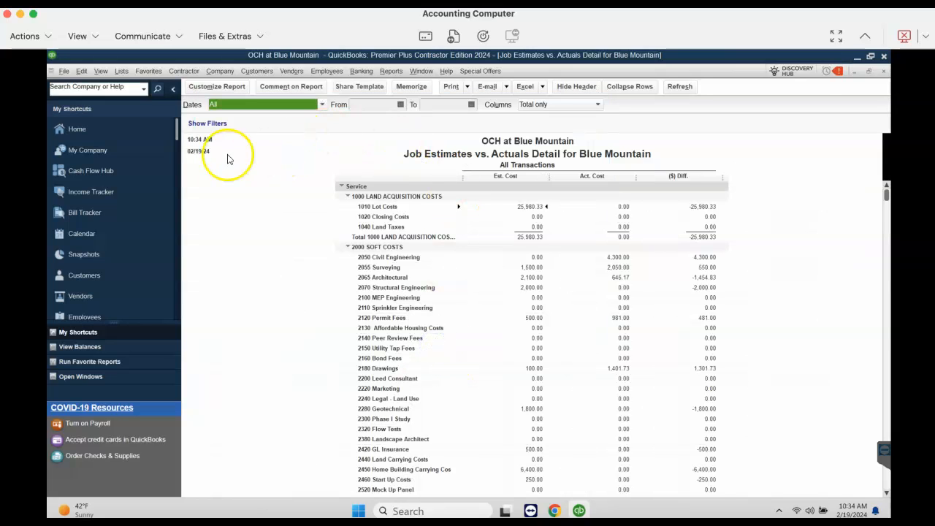
pyautogui.click(173, 89)
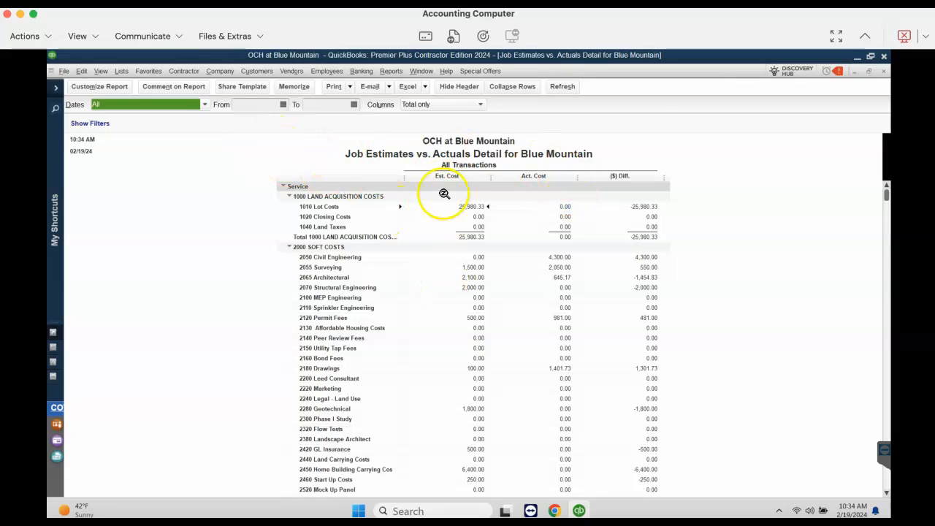
# Review the existing Blue Mountain estimate with the item column widened and the customer summary pane hidden, and close it
pyautogui.click(247, 74)
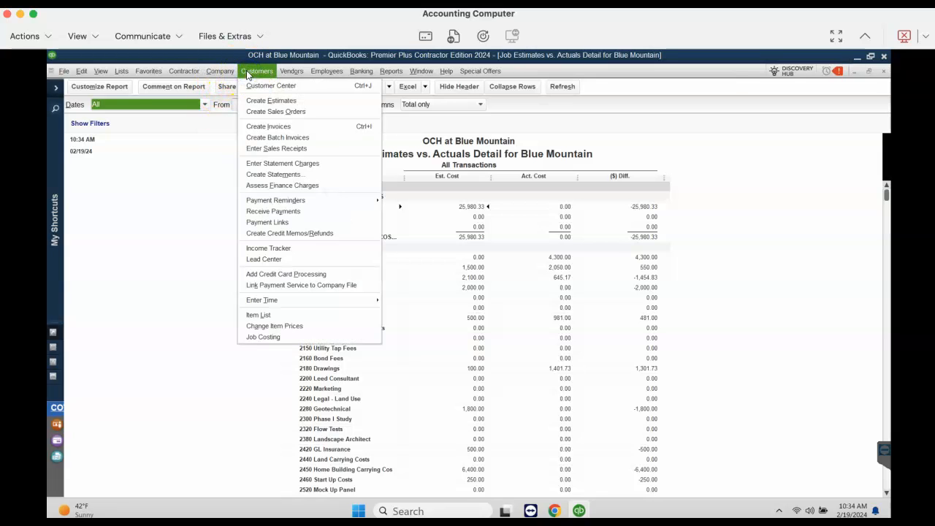
pyautogui.click(255, 101)
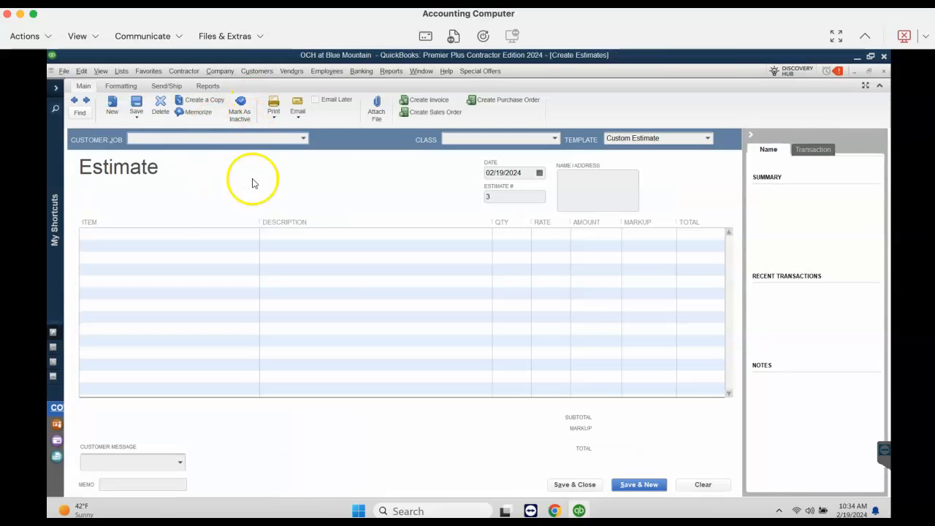
pyautogui.click(74, 101)
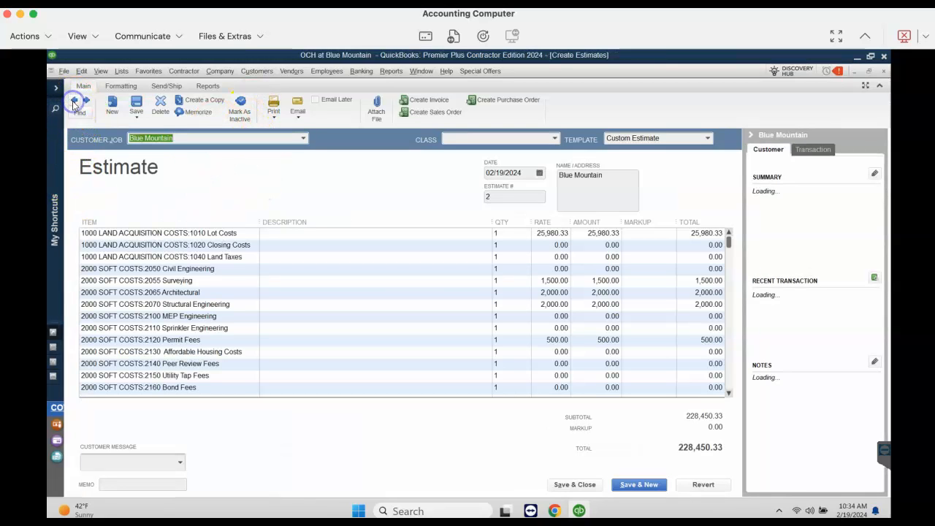
pyautogui.moveTo(259, 221); pyautogui.dragTo(298, 220)
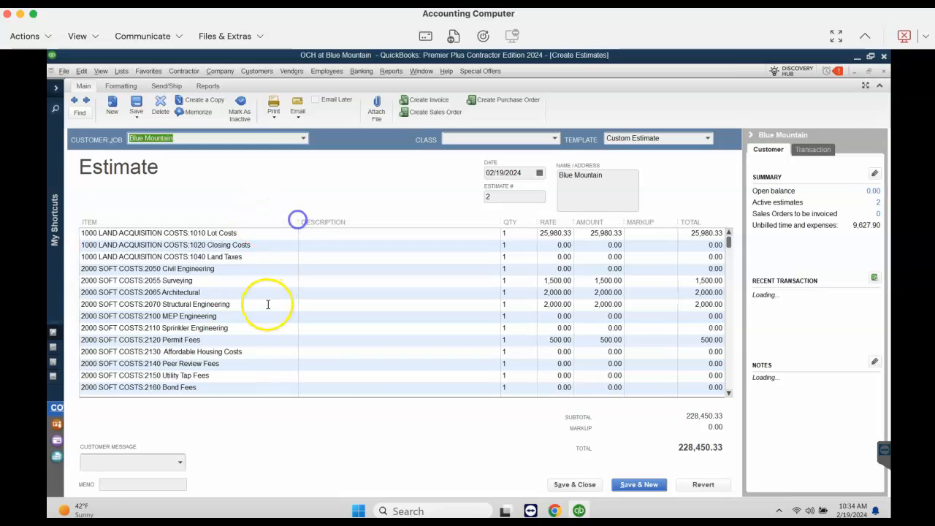
pyautogui.click(750, 134)
pyautogui.moveTo(857, 244); pyautogui.dragTo(843, 228)
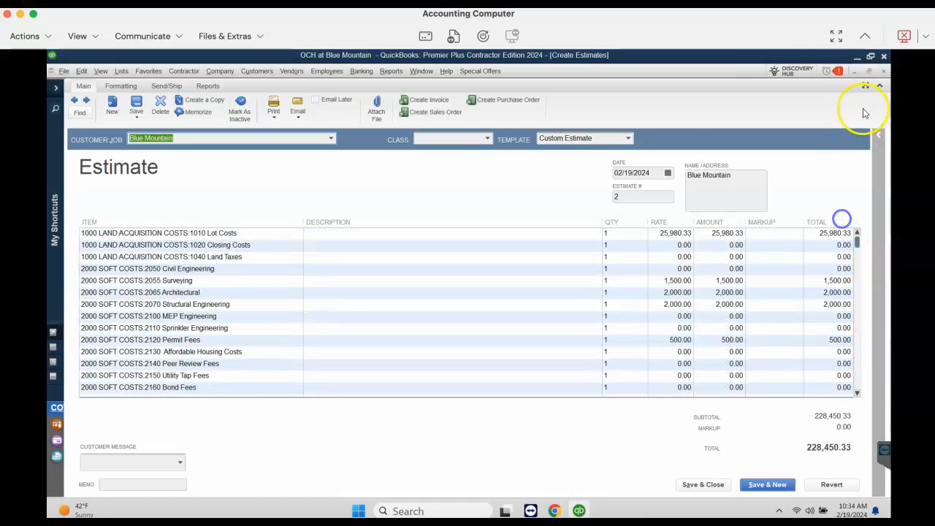
pyautogui.click(883, 71)
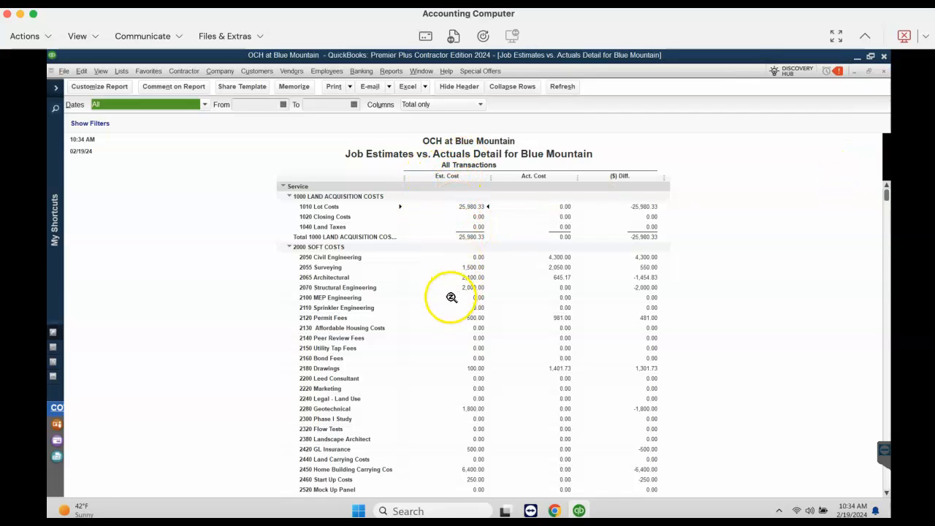
# Examine the estimated costs, actual costs and differences through all the report's cost categories, down to the totals and back
pyautogui.scroll(-8, 445, 305)
pyautogui.scroll(-10, 443, 309)
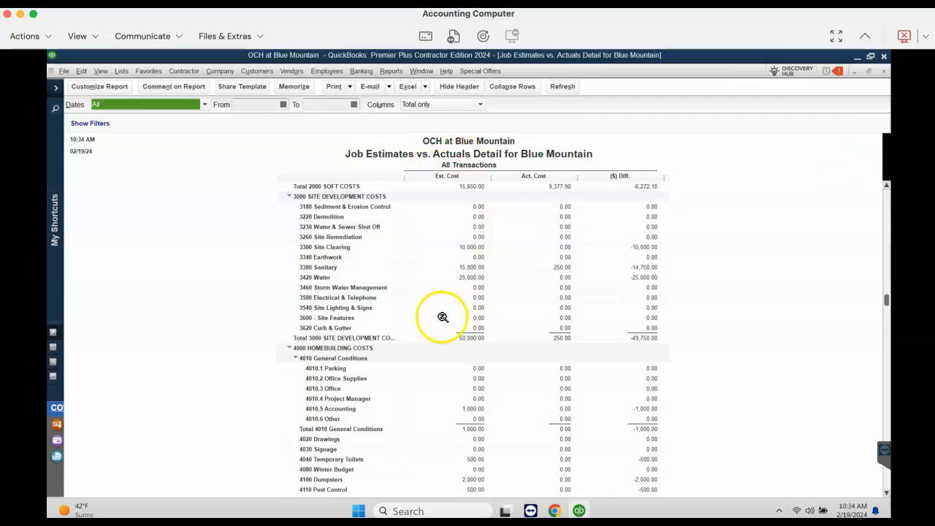
pyautogui.scroll(-8, 430, 350)
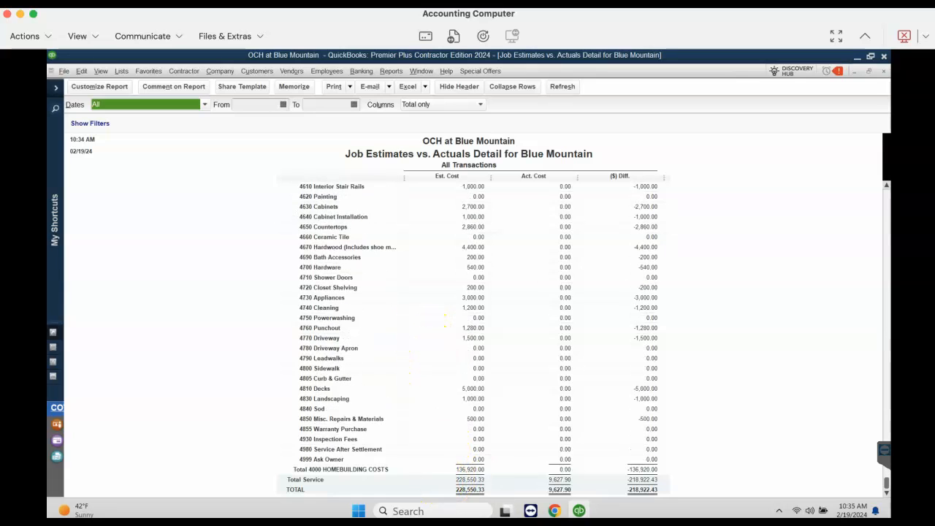
pyautogui.scroll(10, 565, 257)
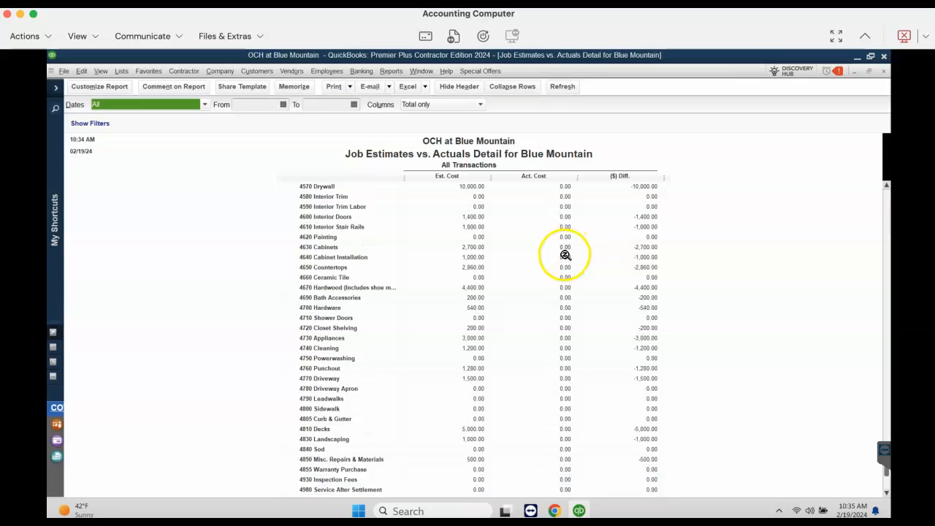
pyautogui.scroll(10, 568, 280)
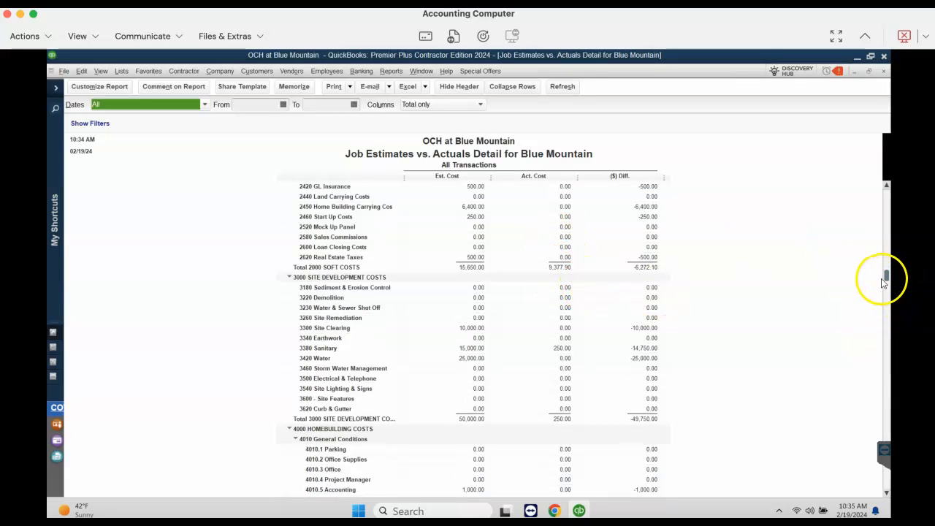
pyautogui.moveTo(884, 261); pyautogui.dragTo(885, 188)
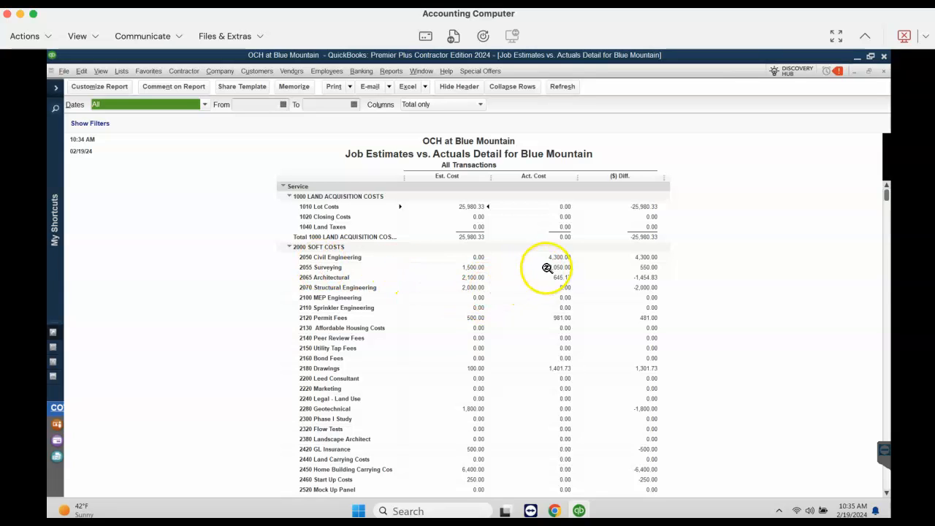
# In the existing Blue Mountain estimate, set the 2050 Civil Engineering rate to 5,000 and save and close it without adding a change order
pyautogui.click(288, 71)
pyautogui.click(286, 72)
pyautogui.click(257, 71)
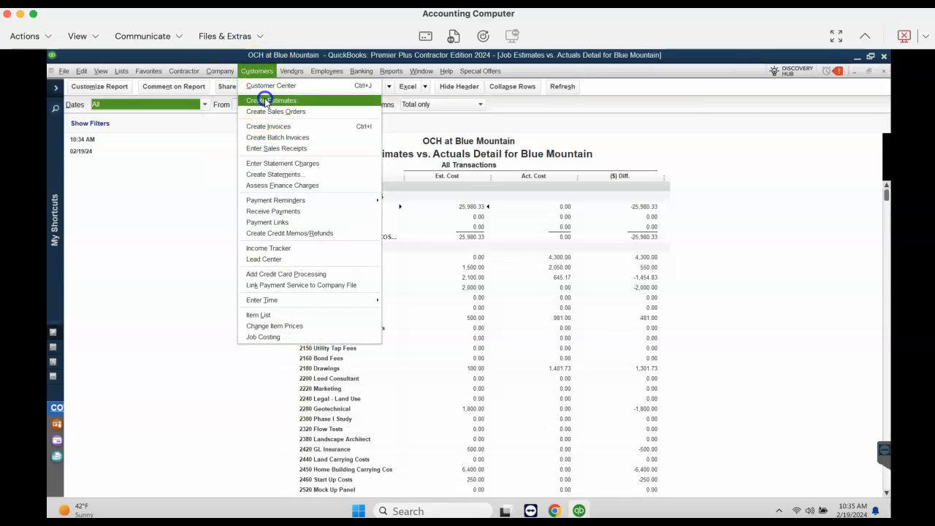
pyautogui.click(266, 100)
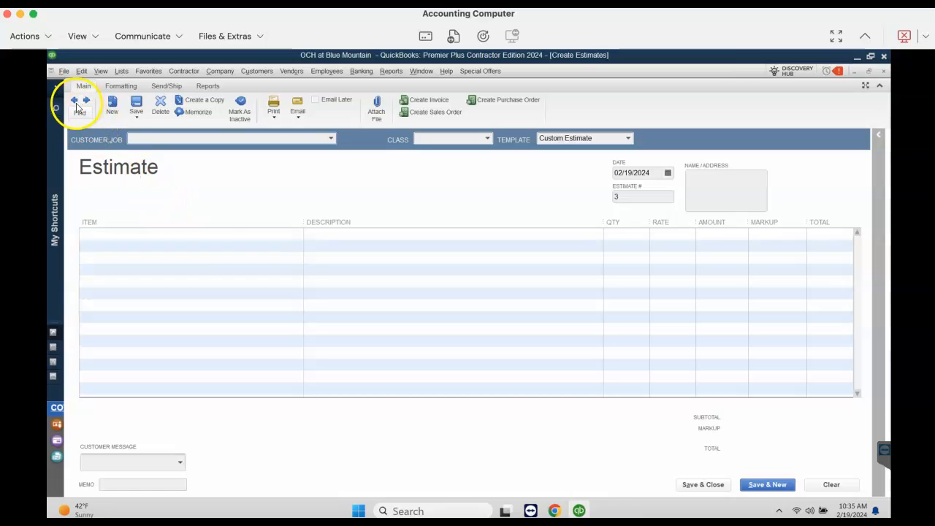
pyautogui.click(74, 100)
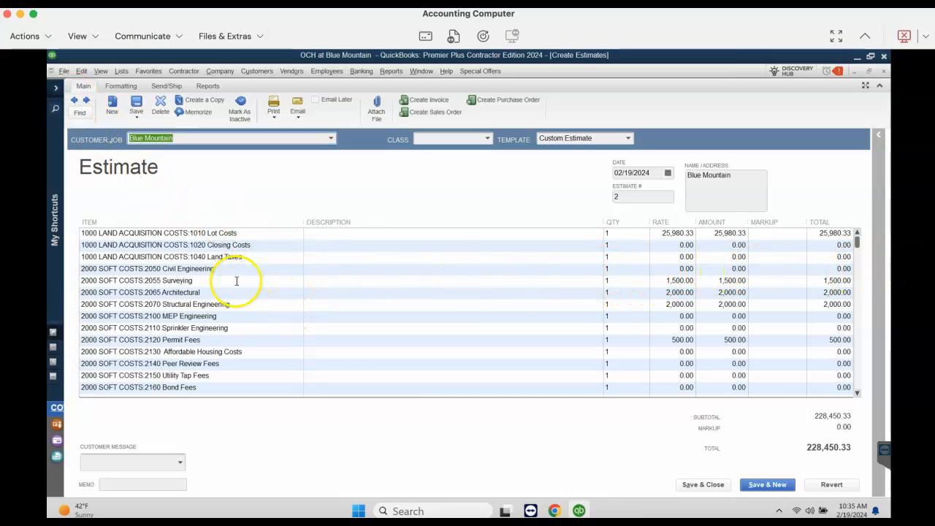
pyautogui.click(665, 269)
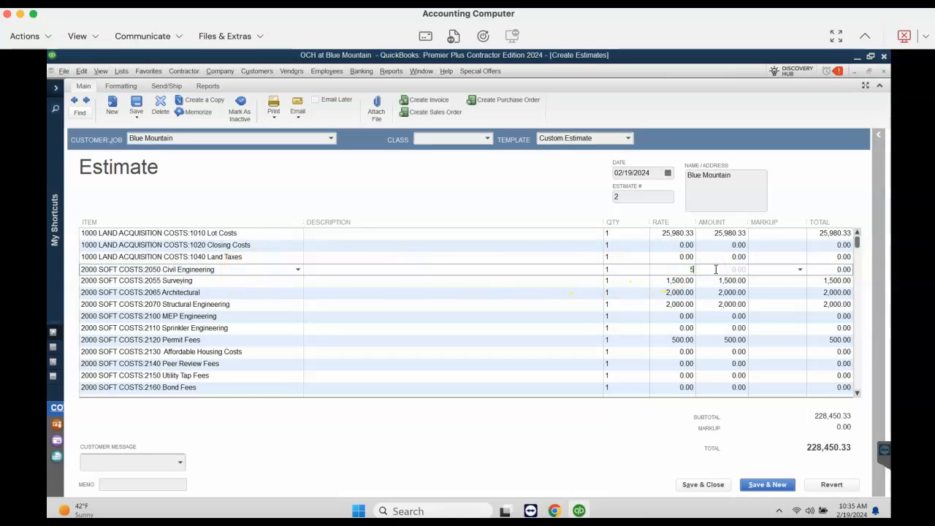
pyautogui.press('Tab')
pyautogui.click(694, 485)
pyautogui.click(438, 198)
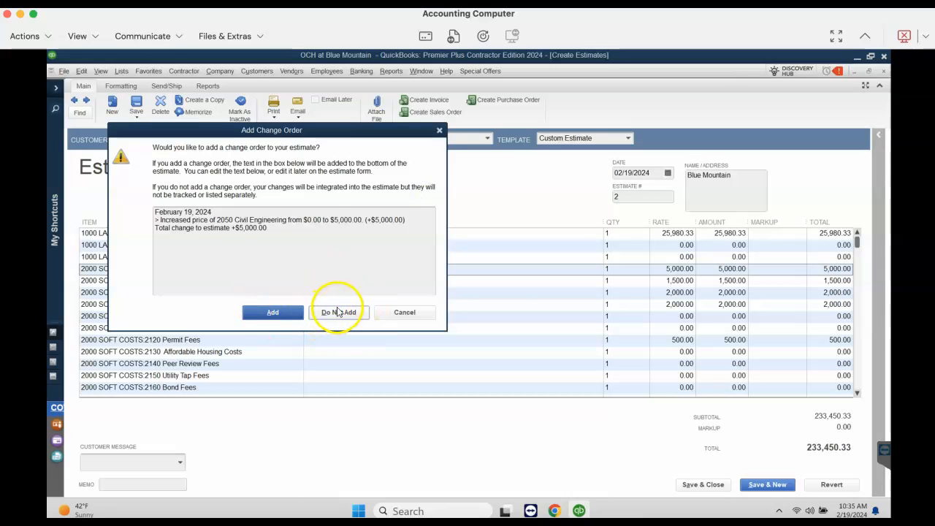
pyautogui.click(337, 312)
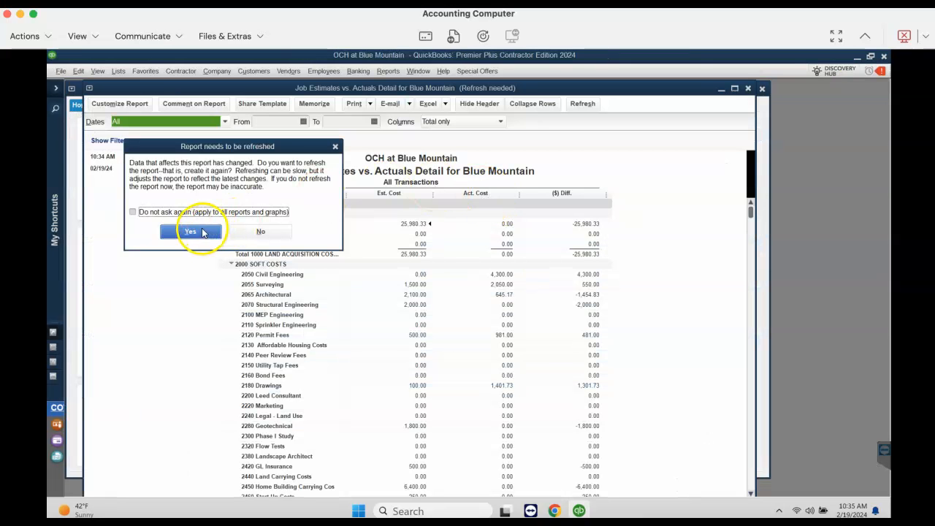
# Refresh the Job Estimates vs. Actuals Detail report for Blue Mountain with the latest data
pyautogui.click(191, 232)
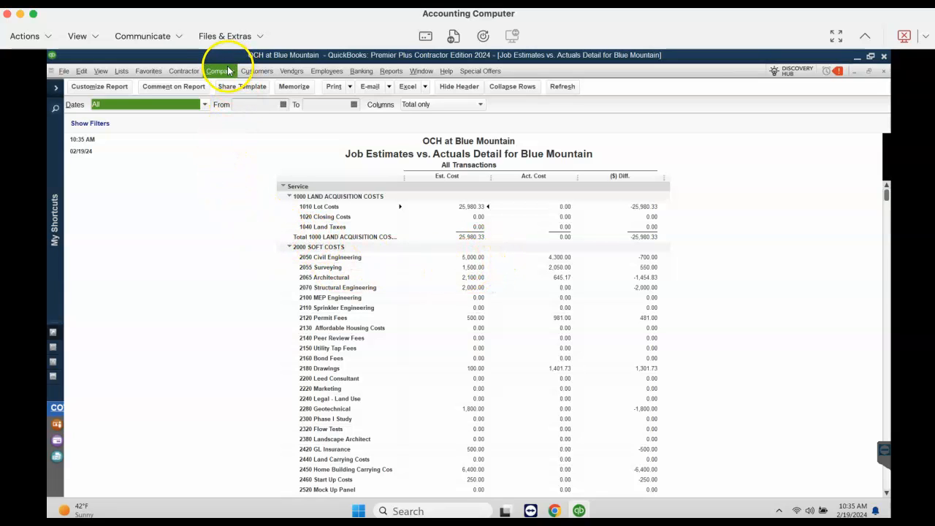
pyautogui.click(291, 72)
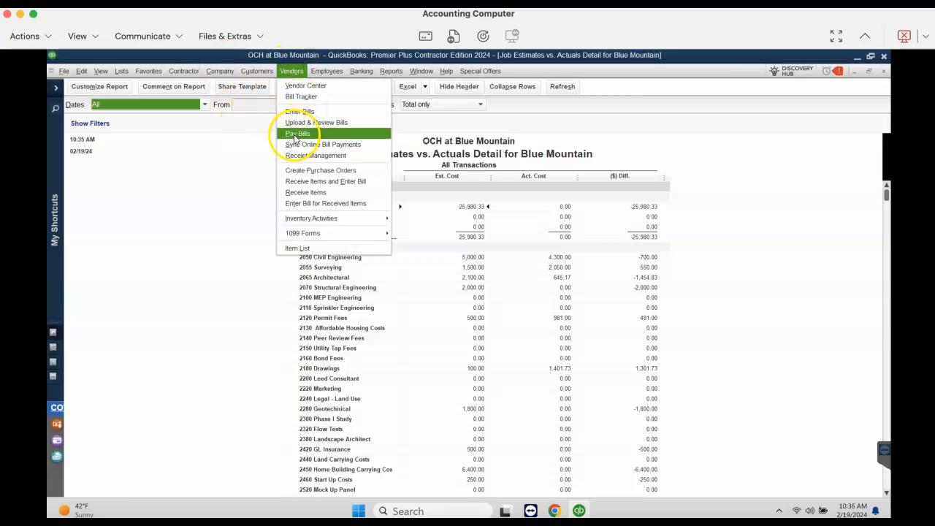
pyautogui.click(295, 111)
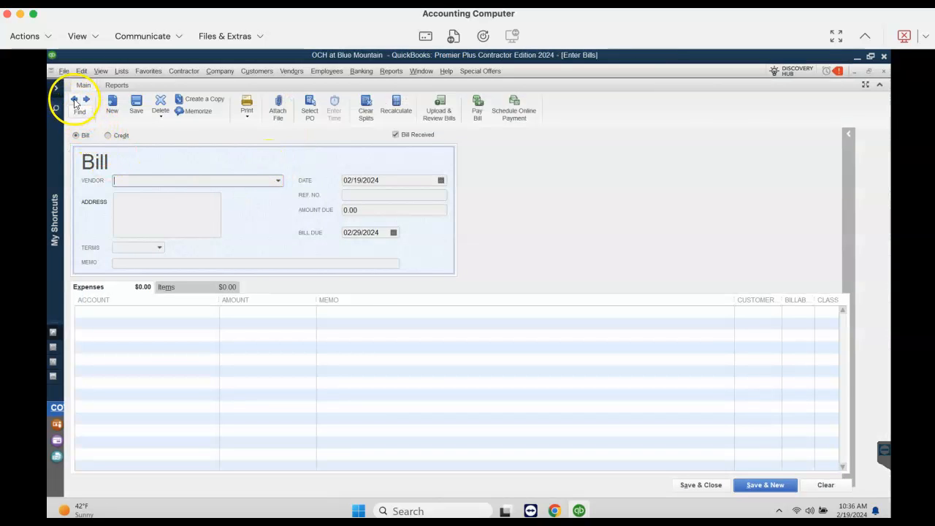
pyautogui.click(884, 72)
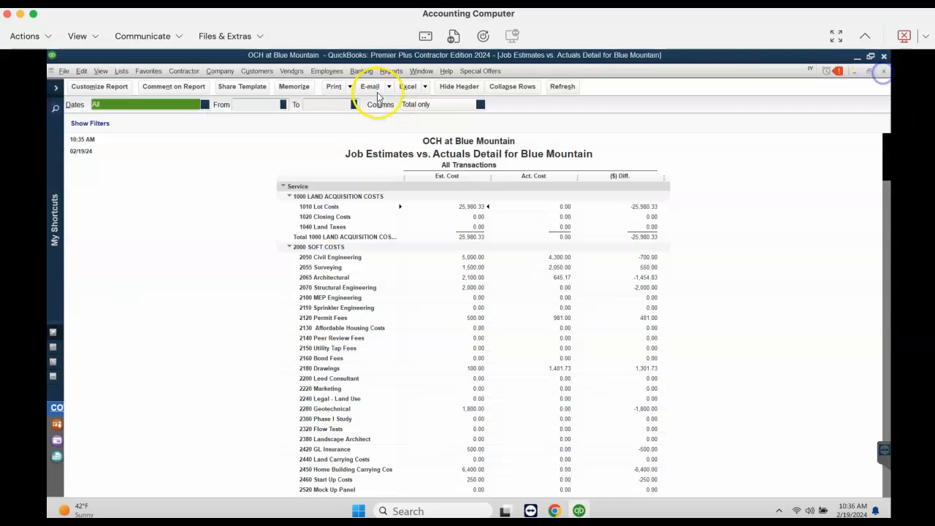
# Open the Hadley Environmental bill due 11/17/2023 from the bills to pay, widen its item column, and review its expense and item lines
pyautogui.click(291, 71)
pyautogui.click(305, 134)
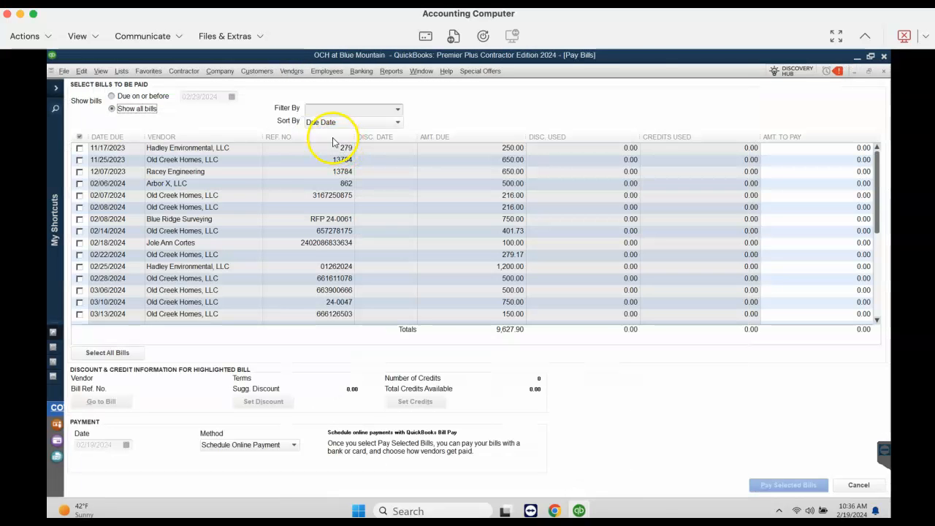
pyautogui.click(106, 401)
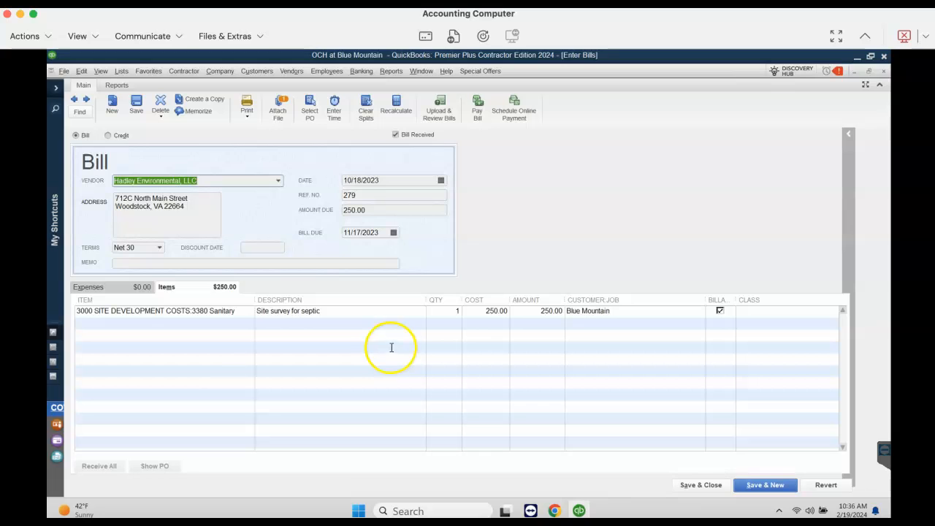
pyautogui.moveTo(255, 301)
pyautogui.mouseDown()
pyautogui.moveTo(292, 301)
pyautogui.moveTo(266, 297)
pyautogui.mouseUp()
pyautogui.click(116, 287)
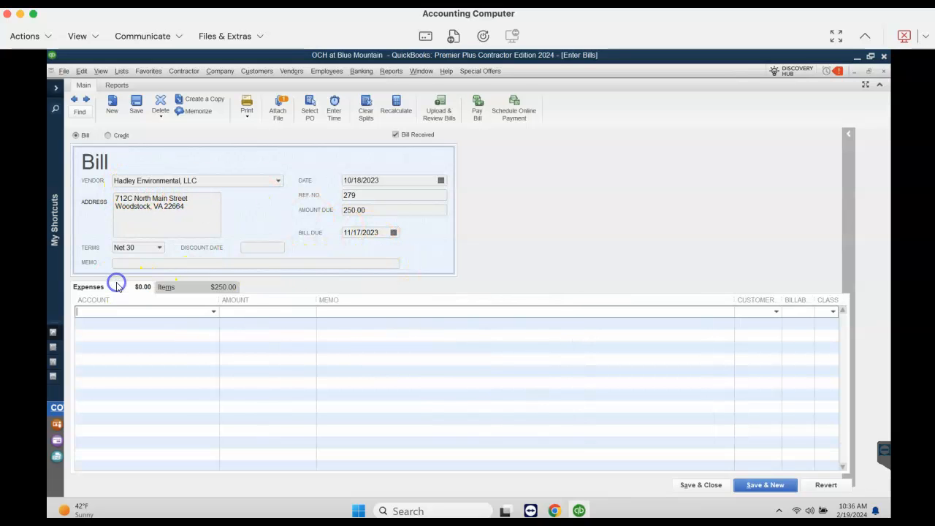
pyautogui.click(183, 288)
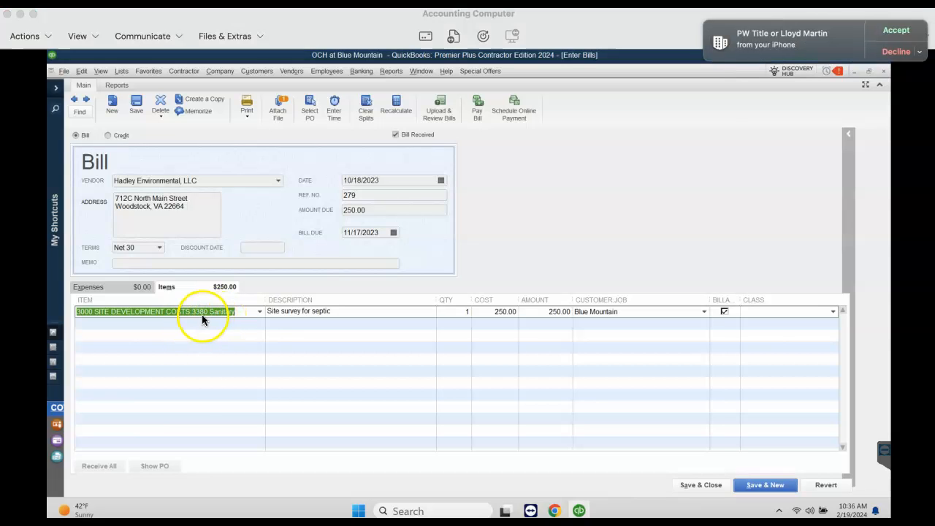
# View the Blue Mountain invoice attached to the Hadley Environmental bill, and close the document and the attachments window
pyautogui.click(276, 108)
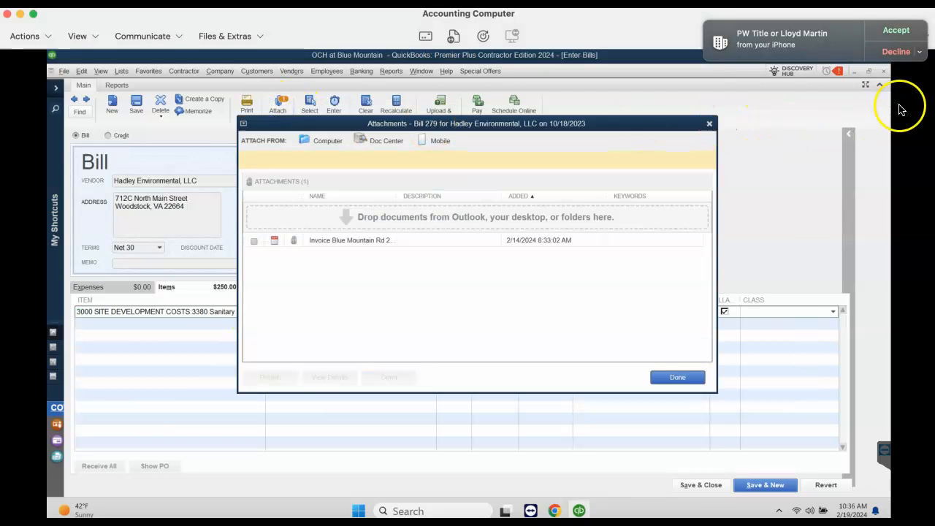
pyautogui.click(347, 243)
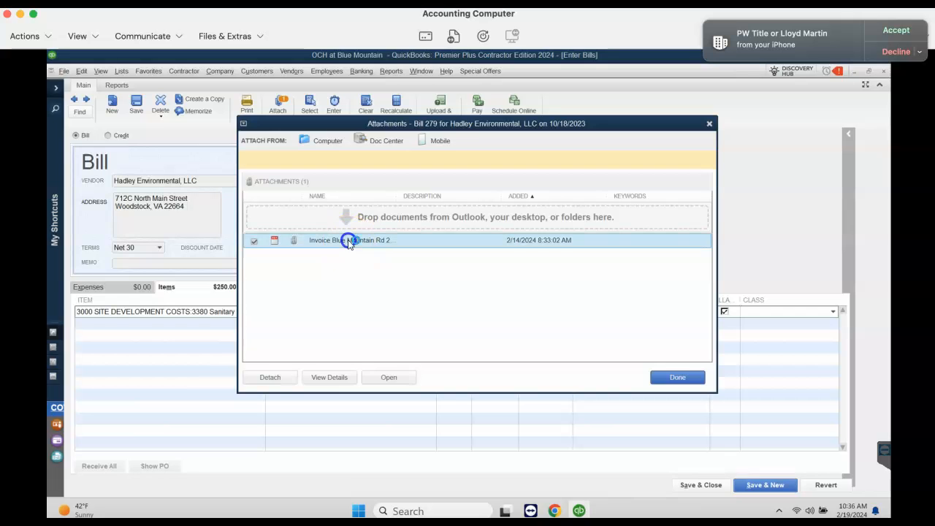
pyautogui.doubleClick(348, 253)
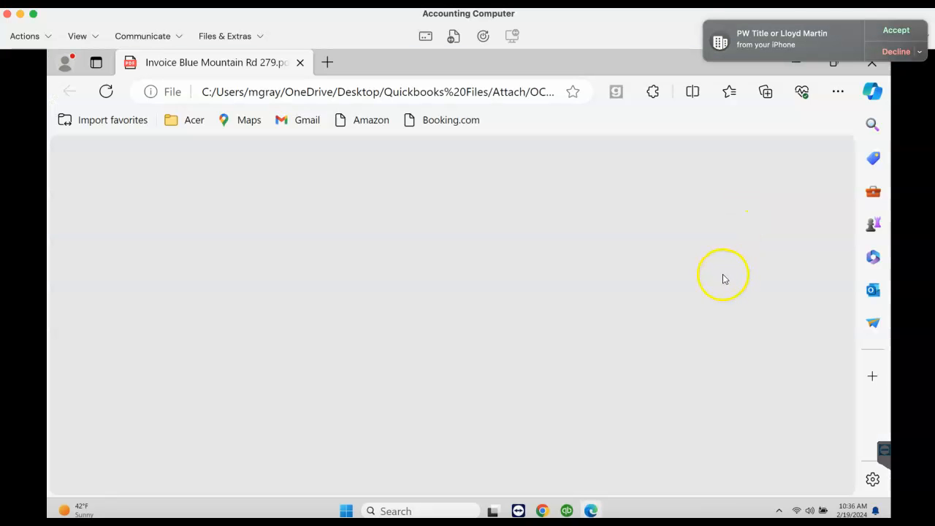
pyautogui.scroll(-3, 723, 315)
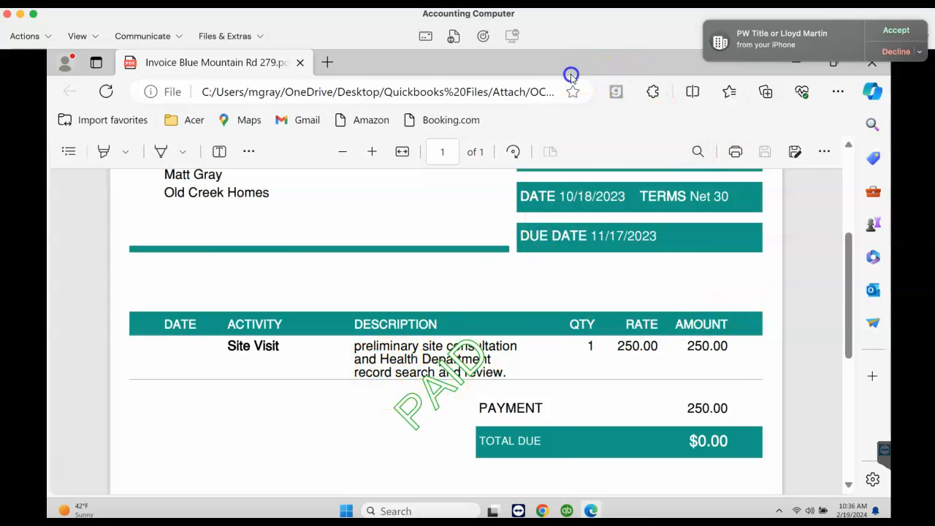
pyautogui.moveTo(574, 73); pyautogui.dragTo(548, 152)
pyautogui.click(859, 156)
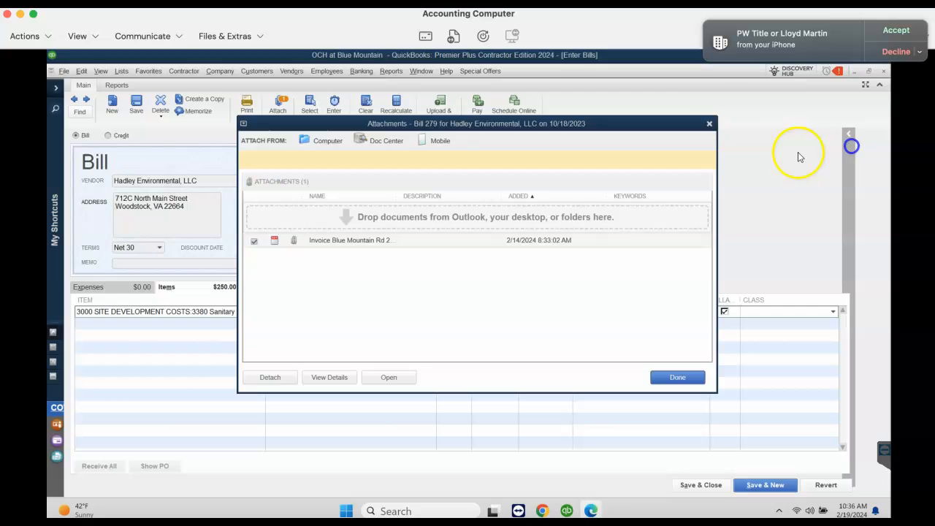
pyautogui.click(709, 124)
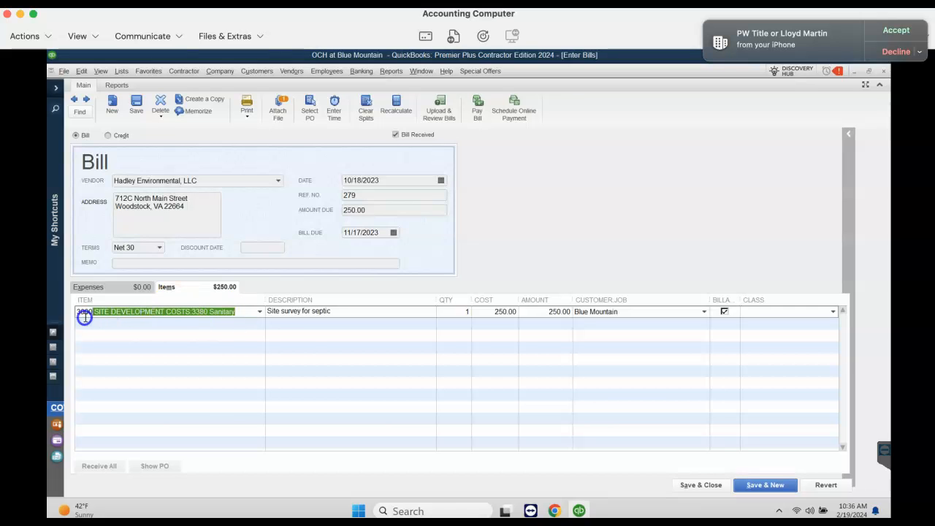
# Clear and re-enter Blue Mountain as the customer job on the bill's Sanitary line, save the bill, and return to the report
pyautogui.moveTo(366, 311); pyautogui.dragTo(261, 311)
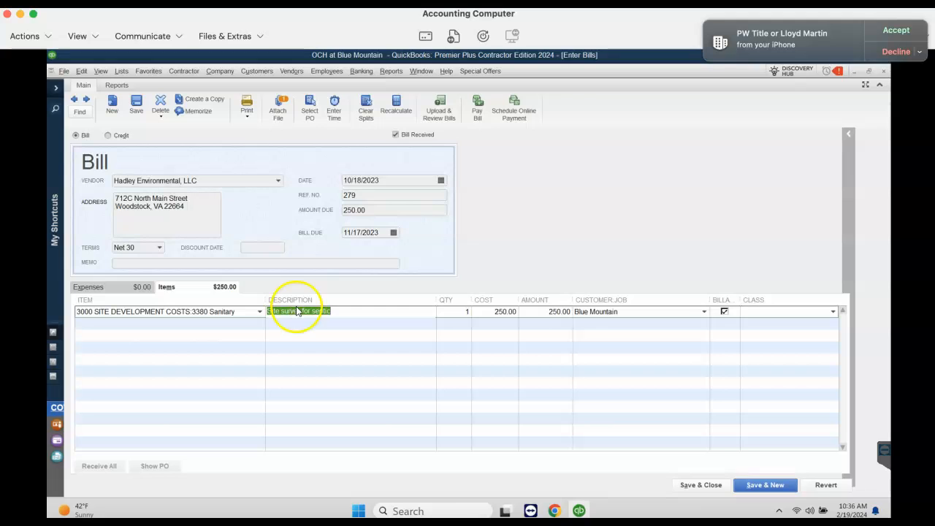
pyautogui.click(592, 313)
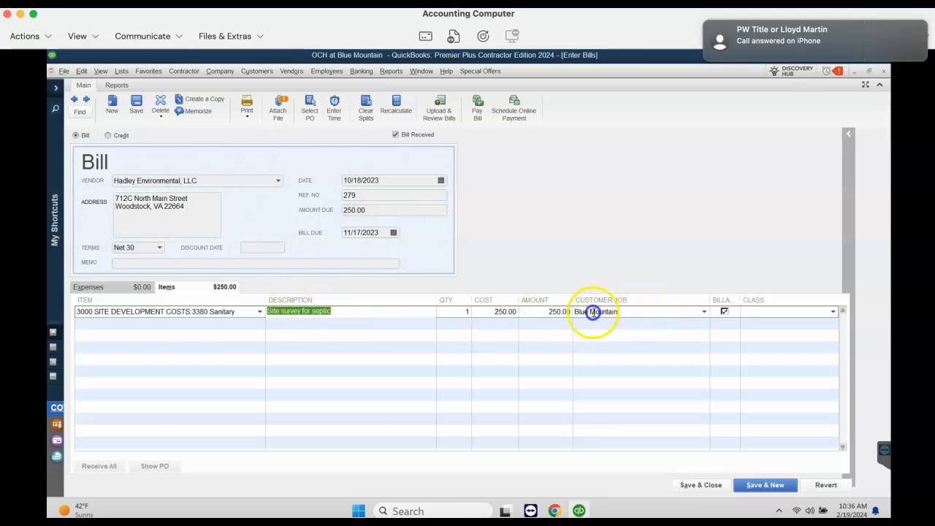
pyautogui.press('Delete')
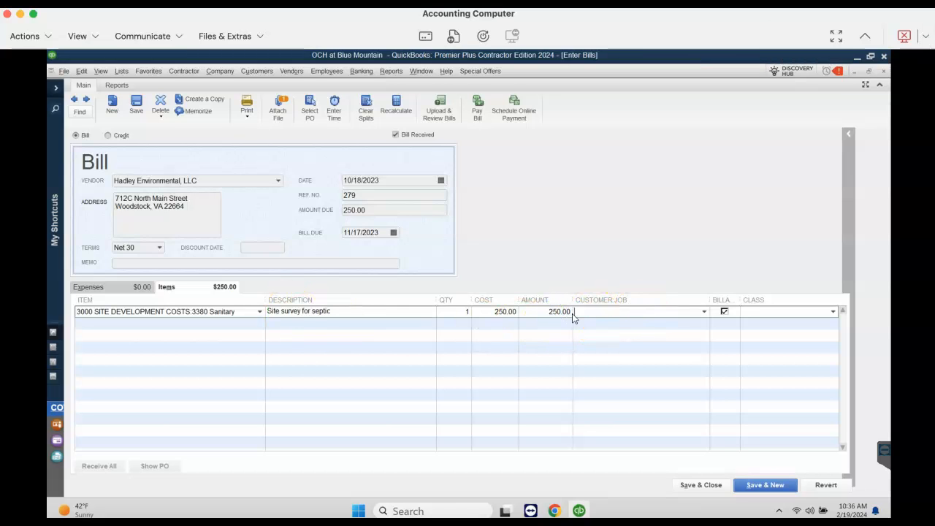
pyautogui.write('O')
pyautogui.press('BackSpace')
pyautogui.write('Blue Mountain')
pyautogui.press('Tab')
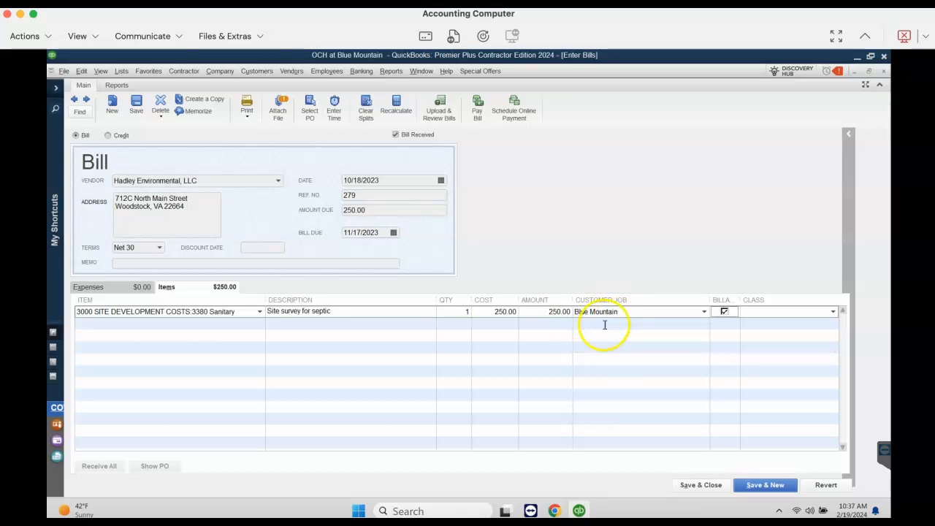
pyautogui.click(699, 485)
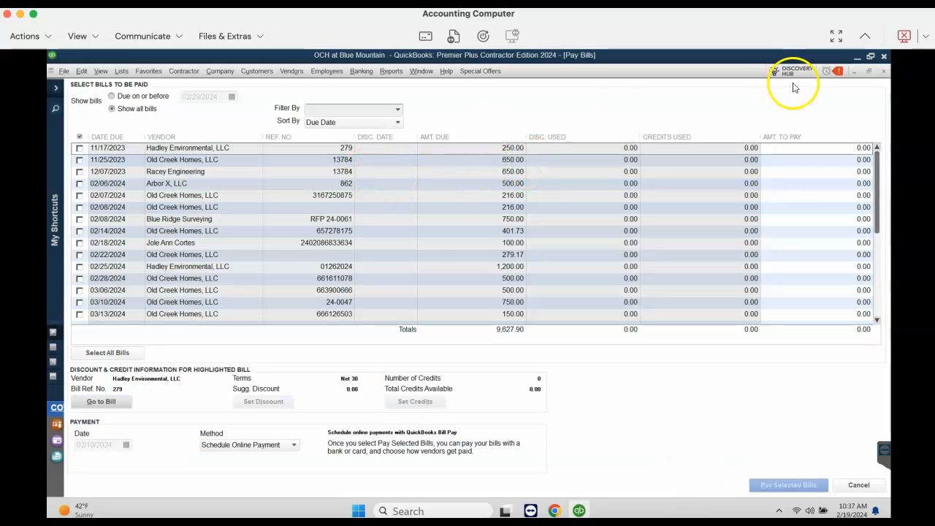
pyautogui.click(883, 71)
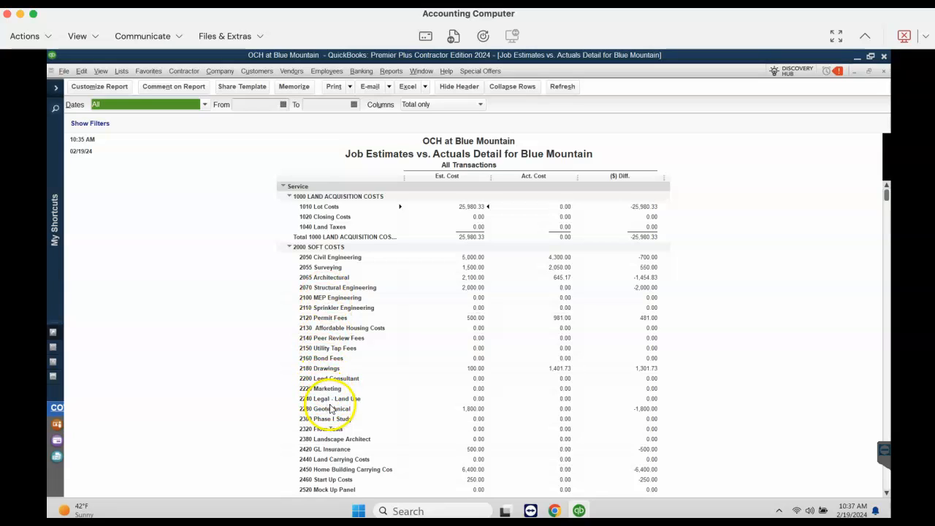
# Inspect the transactions behind the 3380 Sanitary actual cost with the amount and memo columns widened, and close the detail report without memorizing it
pyautogui.scroll(-1, 333, 402)
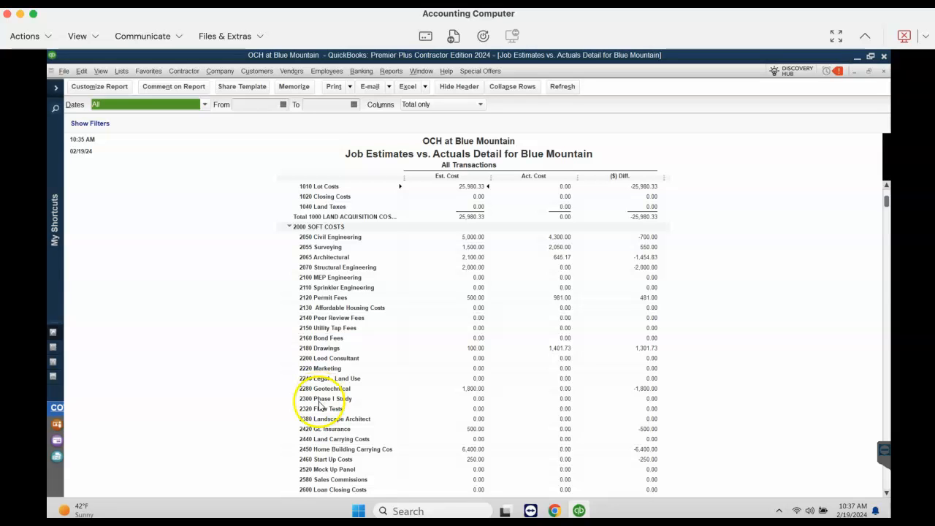
pyautogui.scroll(-8, 333, 408)
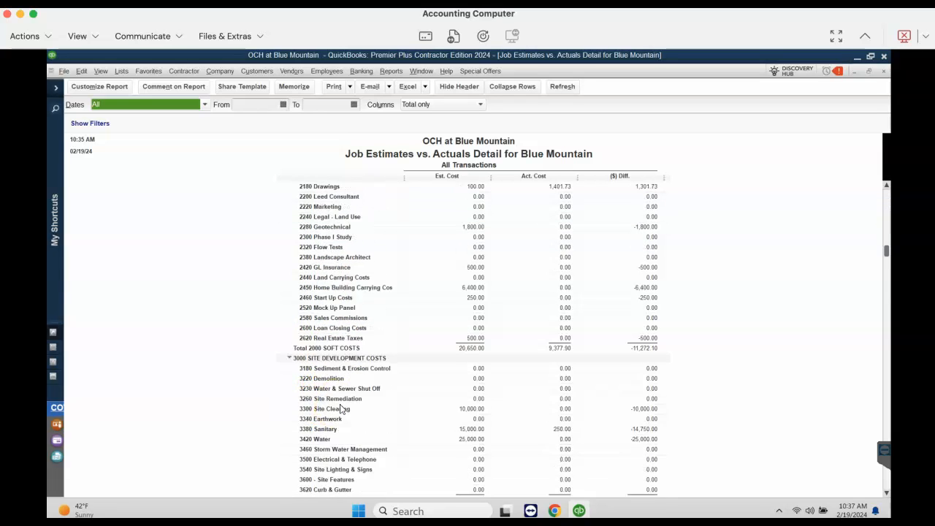
pyautogui.scroll(-3, 340, 409)
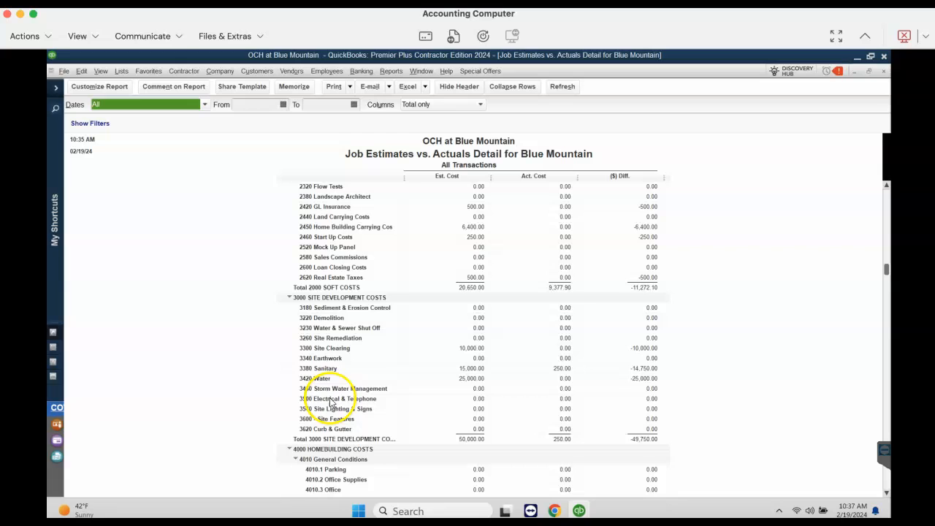
pyautogui.doubleClick(546, 373)
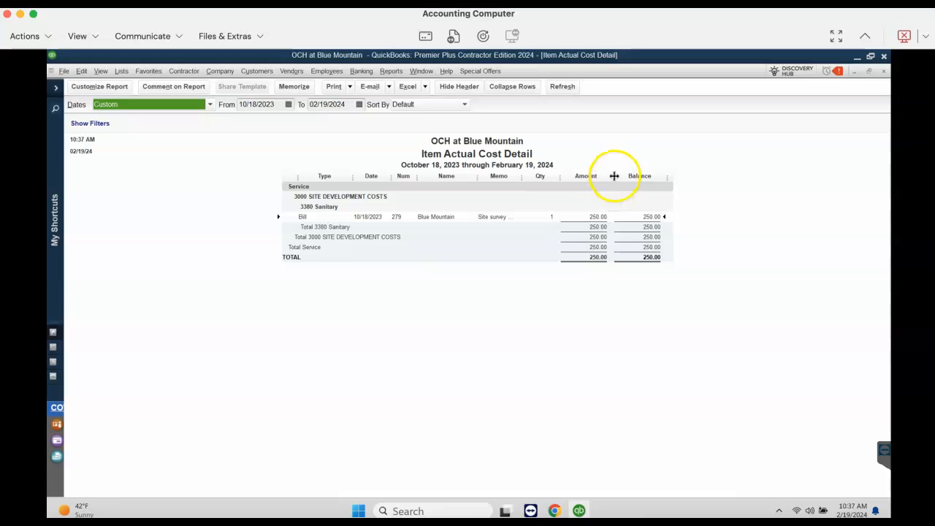
pyautogui.moveTo(614, 176); pyautogui.dragTo(650, 176)
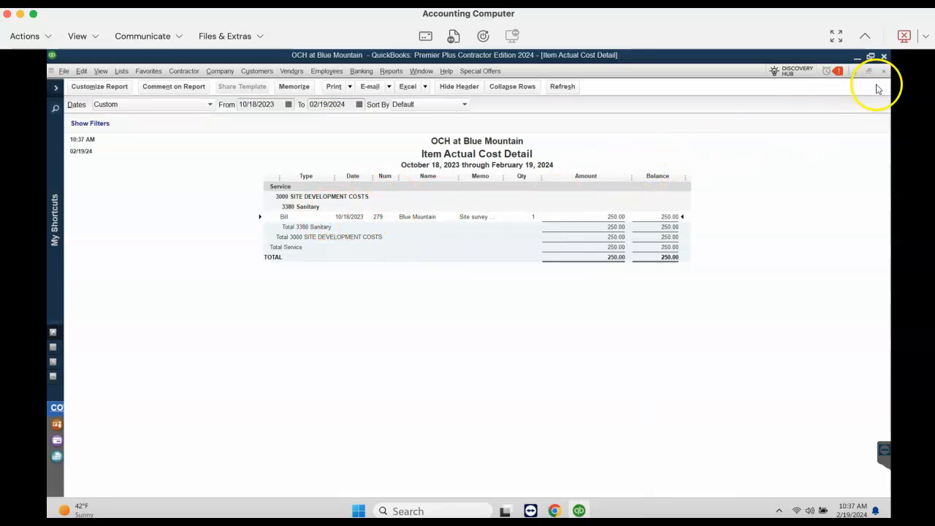
pyautogui.moveTo(502, 176); pyautogui.dragTo(556, 176)
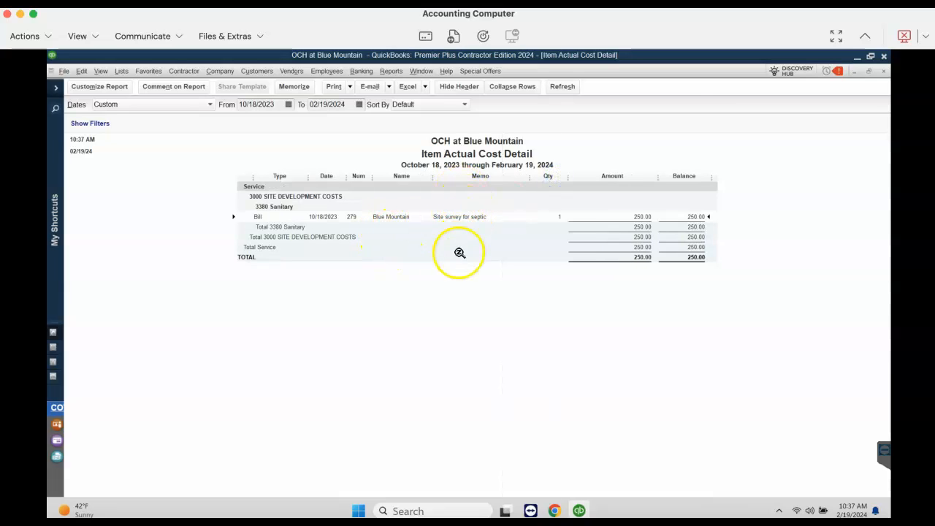
pyautogui.click(884, 72)
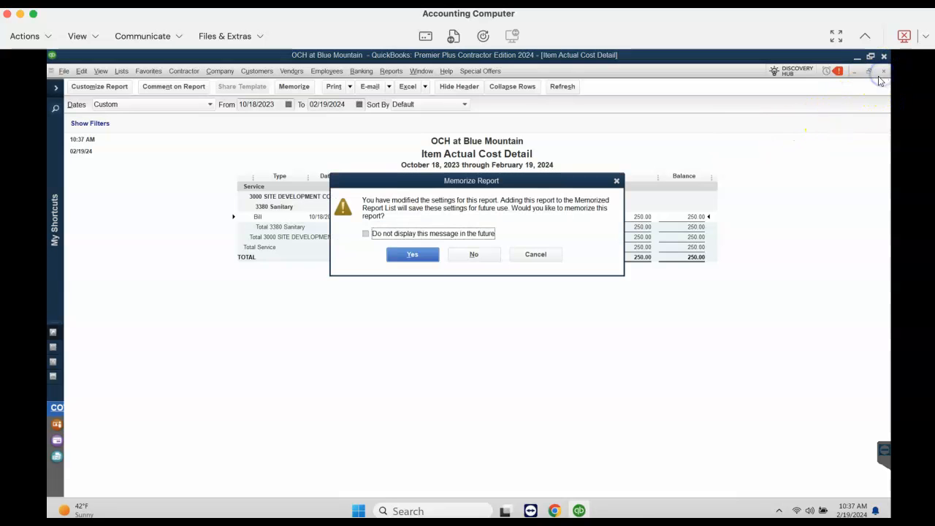
pyautogui.click(472, 253)
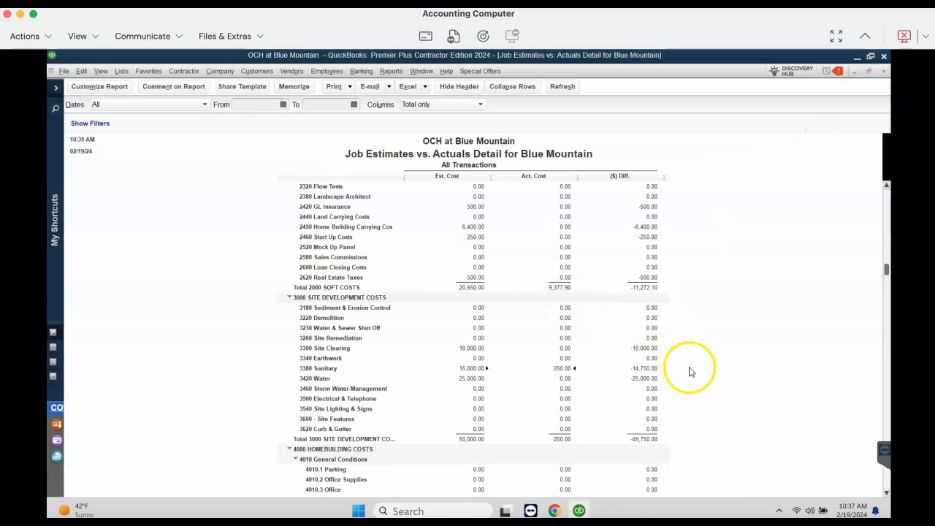
# Inspect the bills behind the 2180 Drawings actual cost with the name column widened, and close the detail report without memorizing it
pyautogui.scroll(3, 689, 372)
pyautogui.scroll(2, 689, 372)
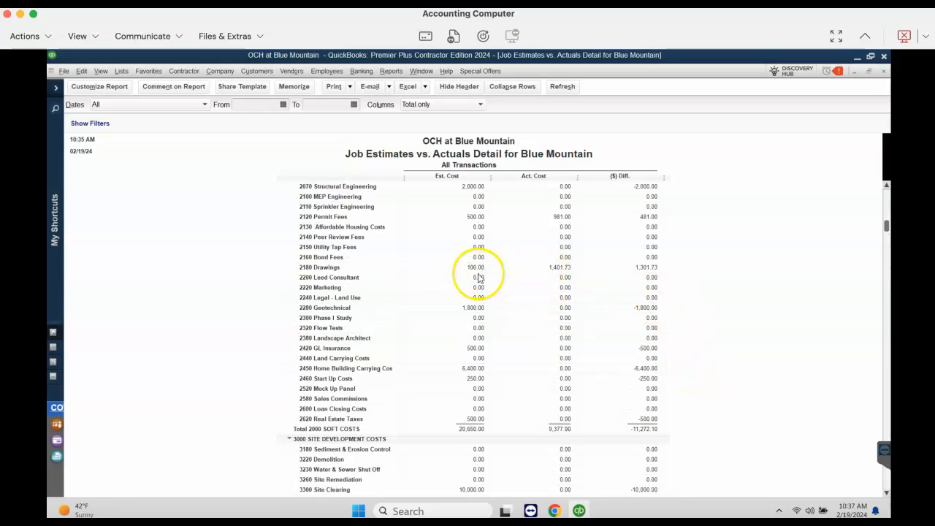
pyautogui.doubleClick(559, 269)
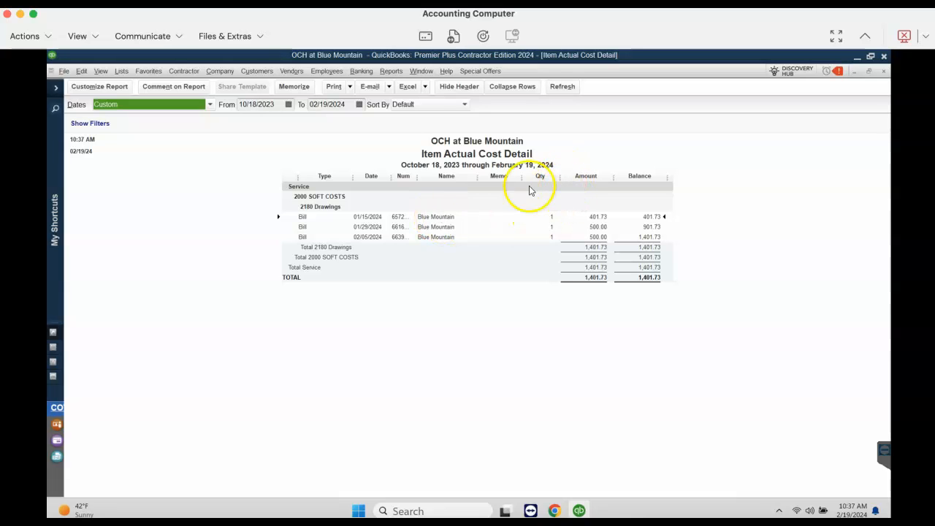
pyautogui.moveTo(477, 177); pyautogui.dragTo(521, 178)
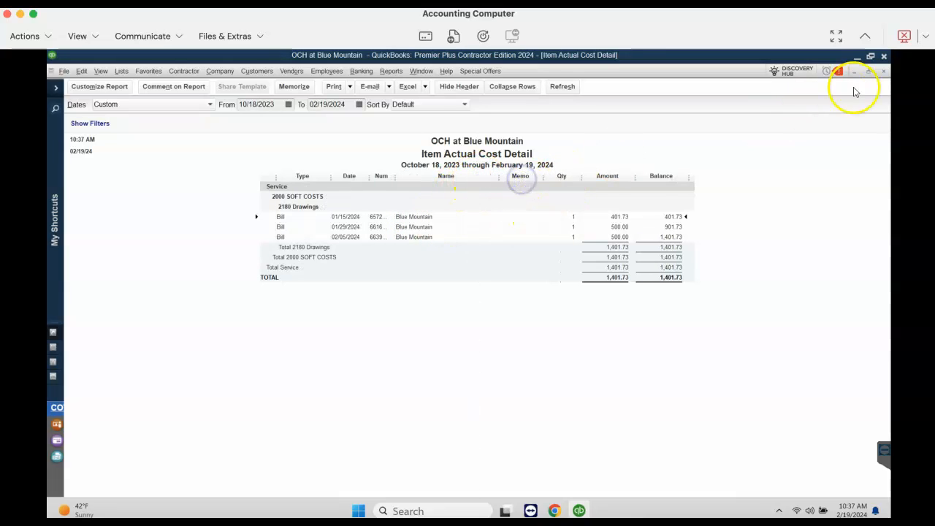
pyautogui.click(884, 71)
pyautogui.click(474, 255)
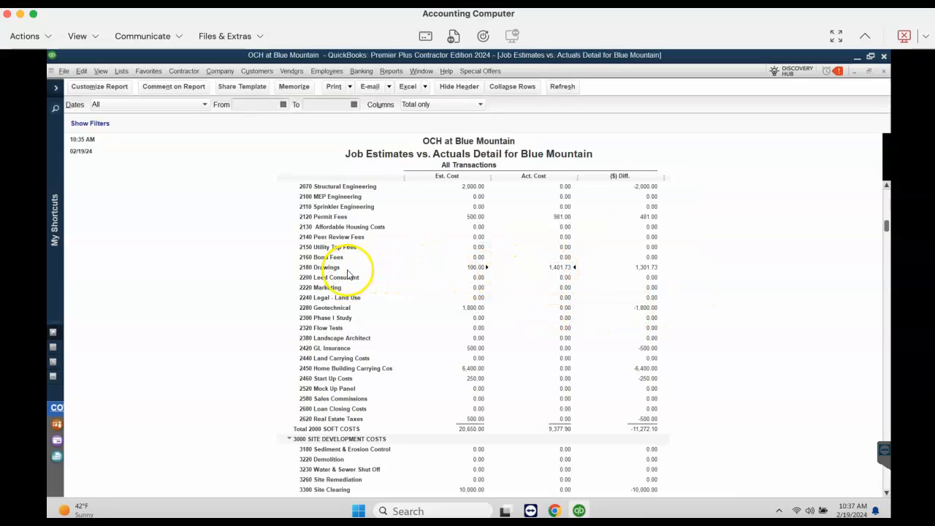
# Reopen the 2180 Drawings actual cost detail and examine the item line of its 01/15/2024 bill
pyautogui.doubleClick(561, 270)
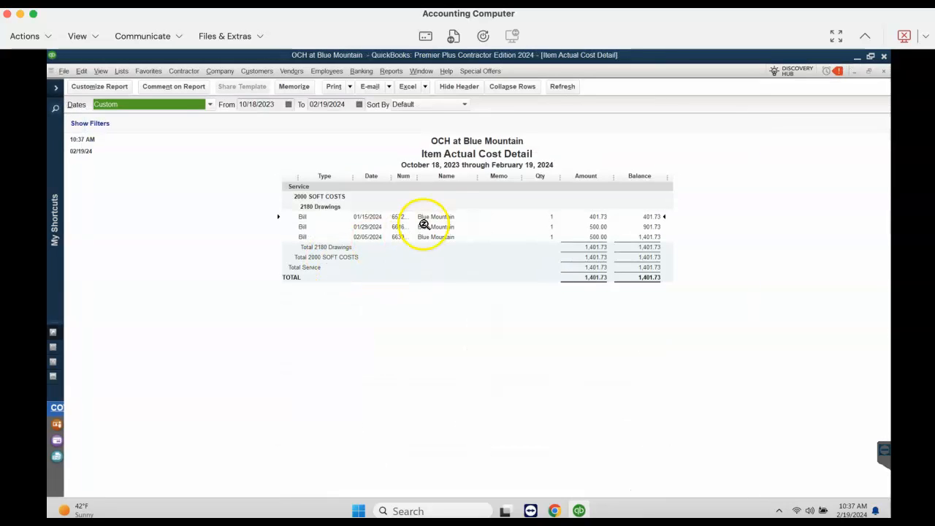
pyautogui.doubleClick(445, 216)
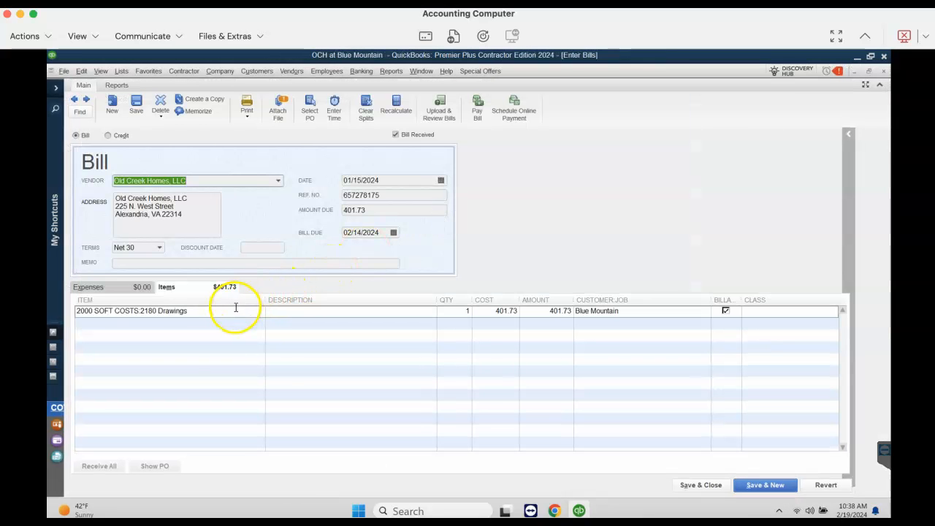
pyautogui.click(236, 308)
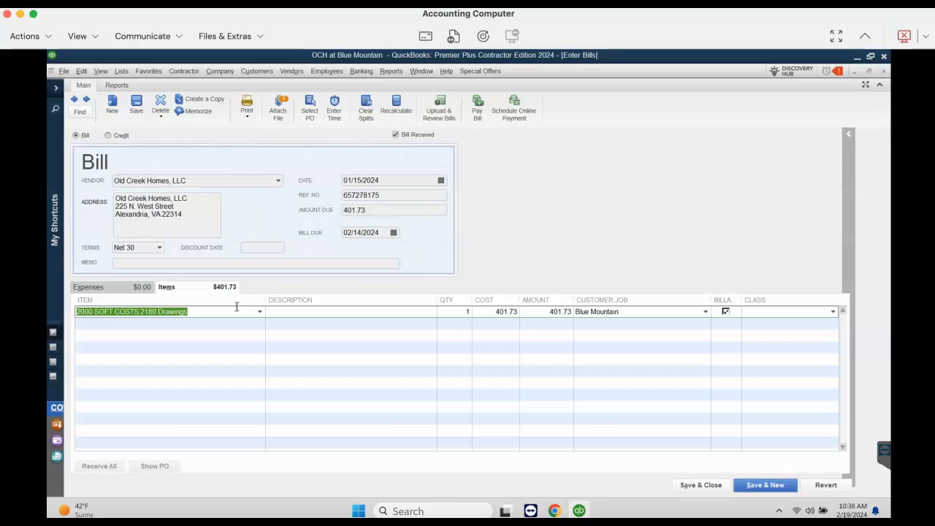
# Change the 01/15/2024 bill's item to 2065 Architectural and assign its line to the Blue Mountain customer job
pyautogui.write('arc')
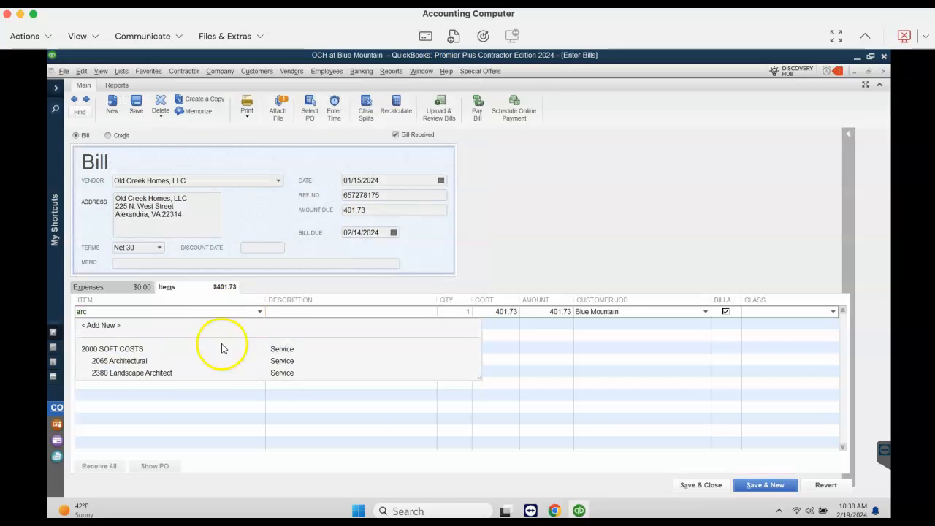
pyautogui.click(134, 362)
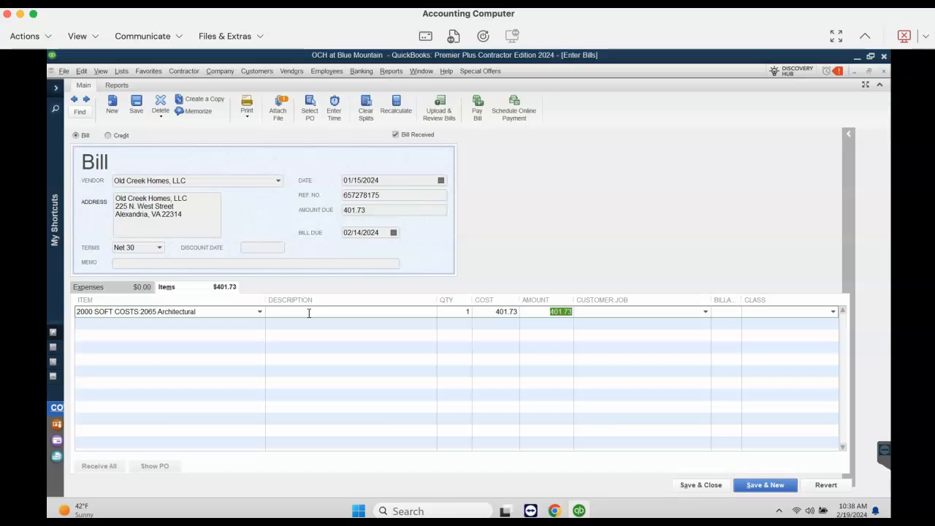
pyautogui.write('Blue Mountain')
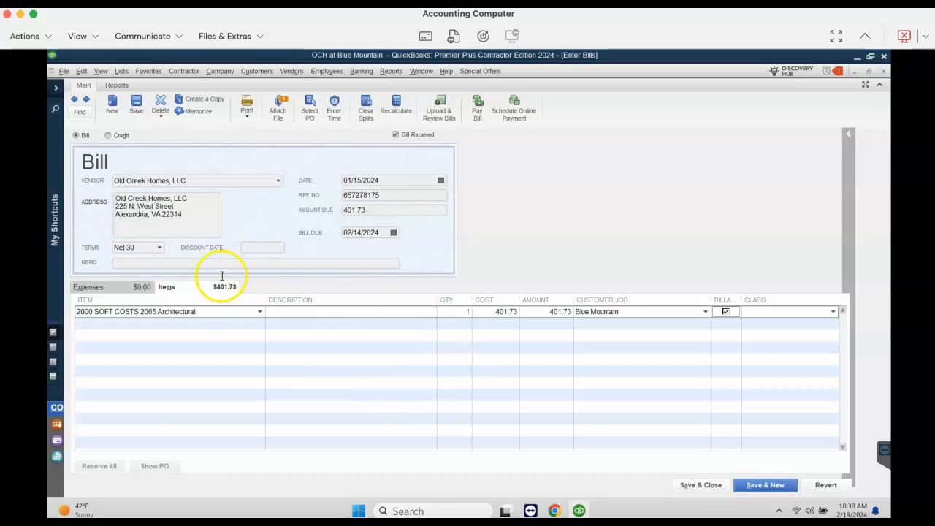
# Copy the Architectural item name from the bill line, save the changed bill, and refresh the 2180 Drawings cost detail
pyautogui.click(230, 305)
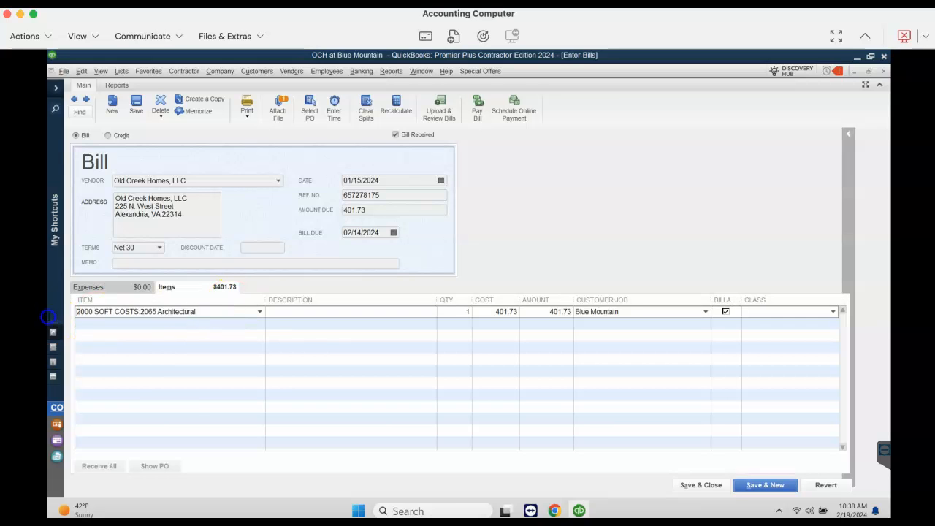
pyautogui.moveTo(47, 317); pyautogui.dragTo(317, 323)
pyautogui.rightClick(143, 311)
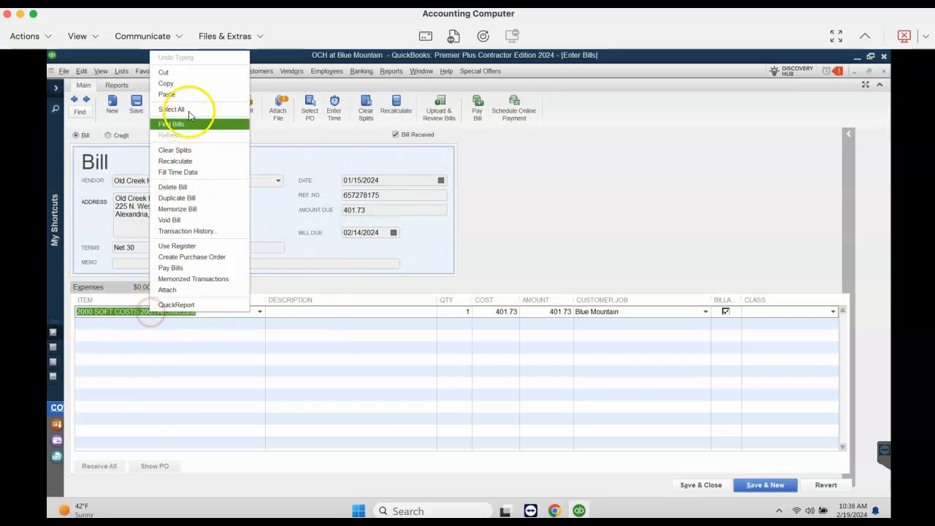
pyautogui.click(190, 82)
pyautogui.click(687, 483)
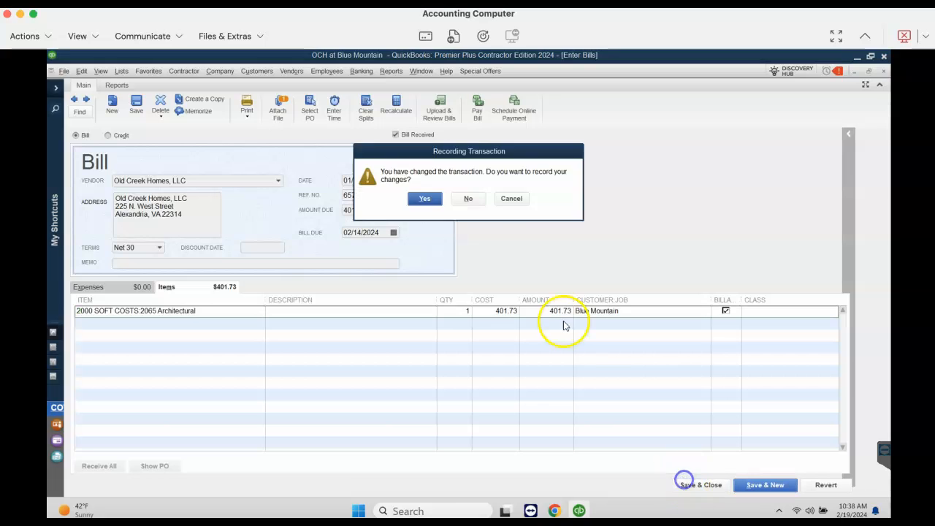
pyautogui.click(432, 199)
pyautogui.click(190, 228)
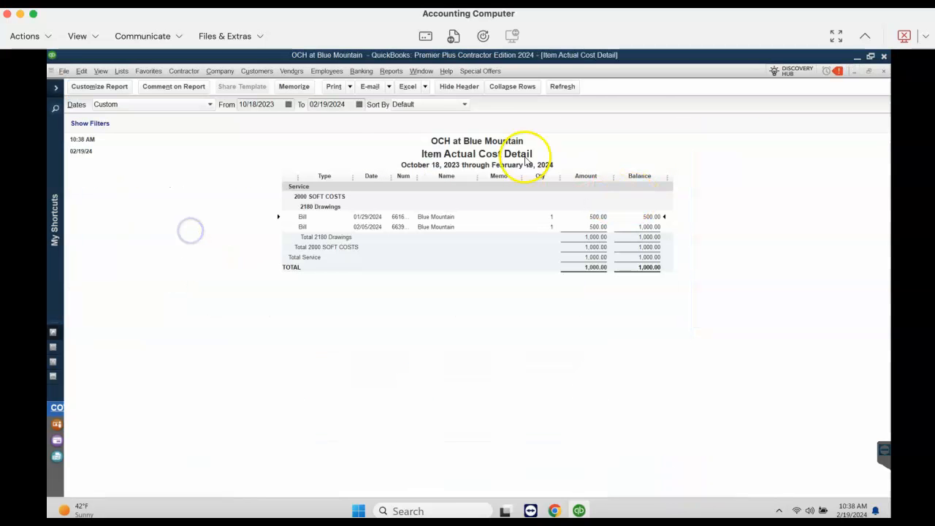
# Reassign the 01/29/2024 bill's line to 2065 Architectural for Blue Mountain using the copied item name, save it, and refresh the cost detail
pyautogui.doubleClick(596, 216)
pyautogui.click(226, 311)
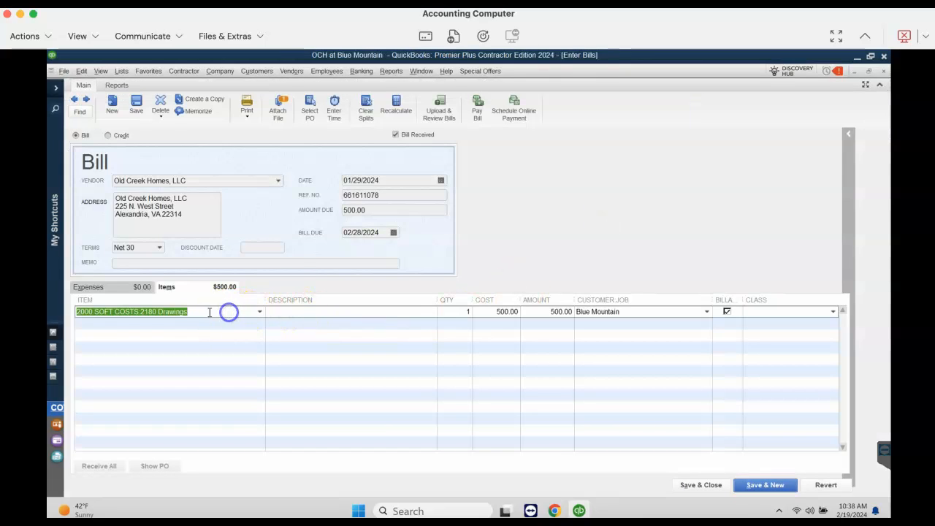
pyautogui.rightClick(202, 312)
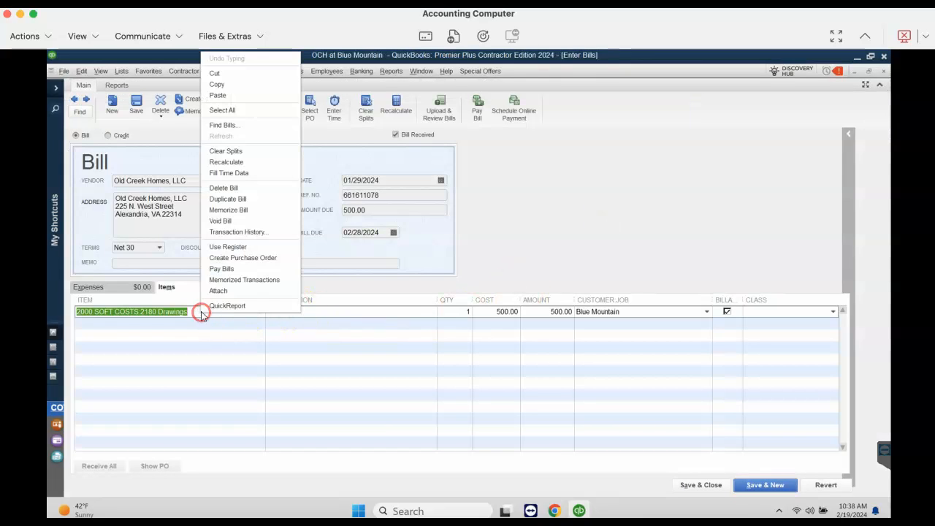
pyautogui.click(233, 94)
pyautogui.press('Tab')
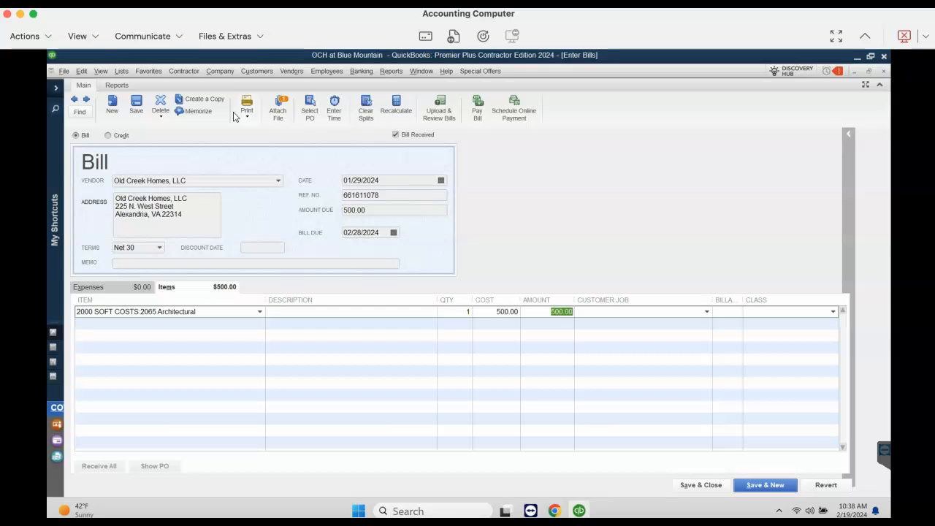
pyautogui.write('Blu')
pyautogui.press('Tab')
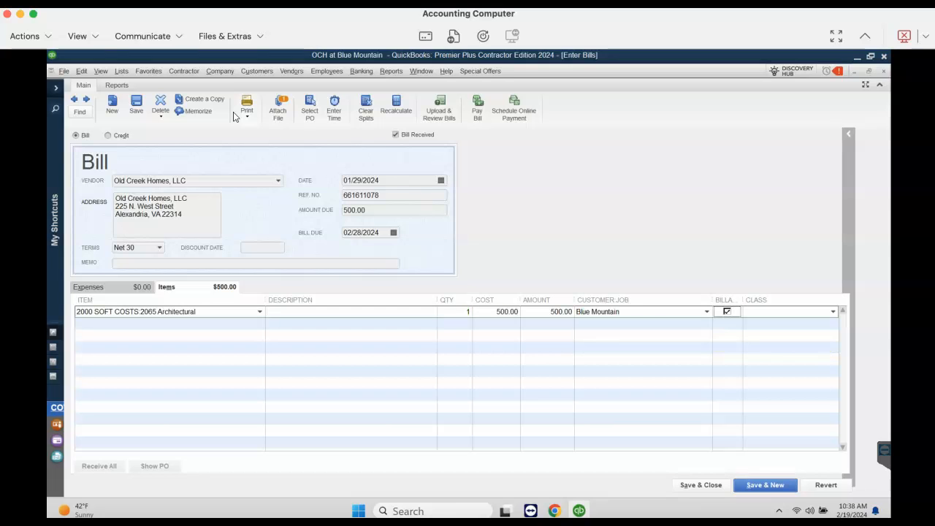
pyautogui.click(700, 484)
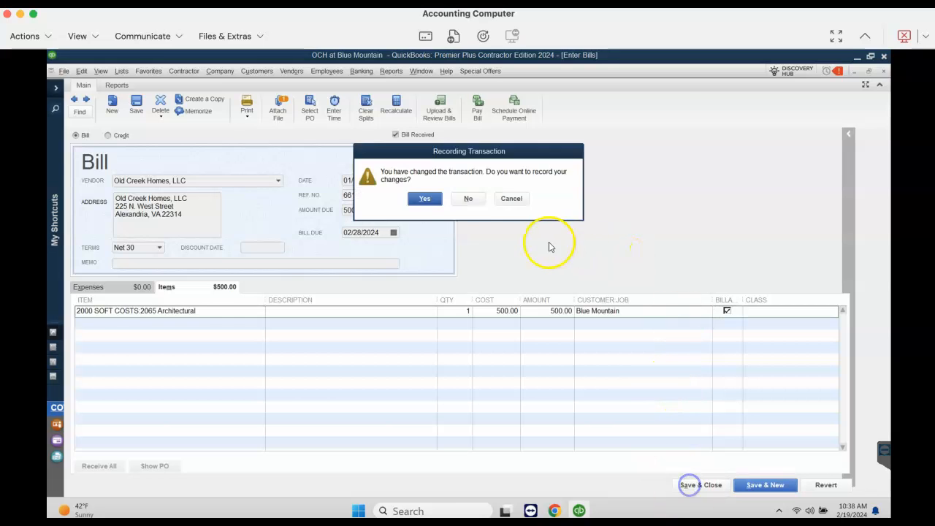
pyautogui.click(425, 199)
pyautogui.click(212, 235)
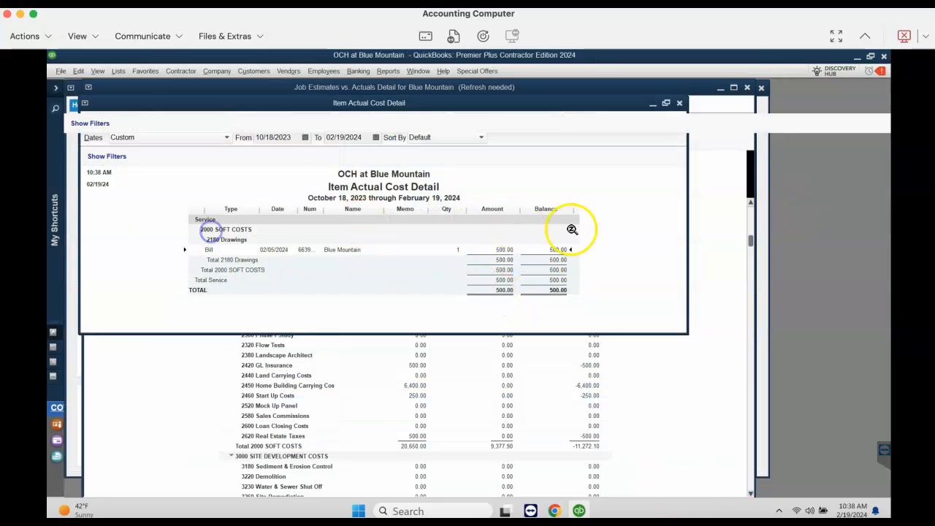
# Reassign the 02/05/2024 bill's line to 2065 Architectural using the copied item name, with cost 500 and customer job Blue Mountain
pyautogui.doubleClick(434, 222)
pyautogui.click(226, 311)
pyautogui.rightClick(177, 311)
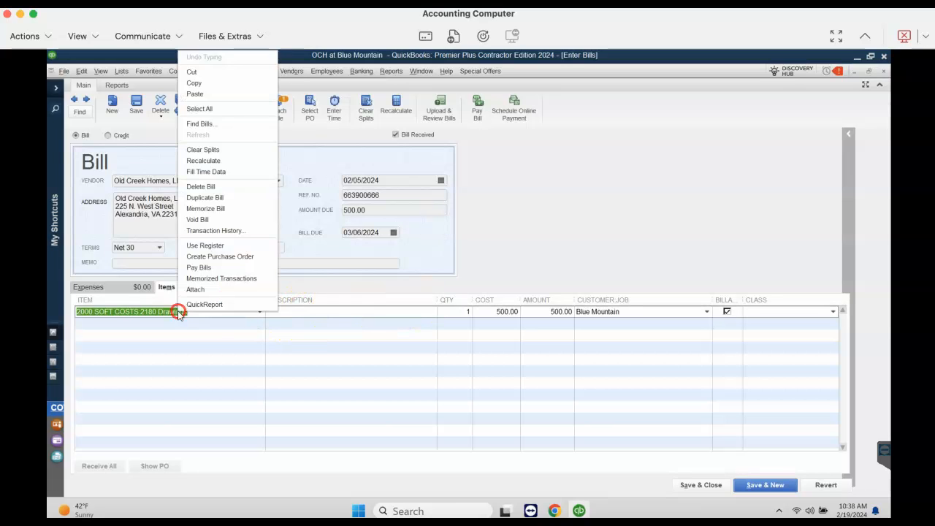
pyautogui.click(216, 95)
pyautogui.press('Tab')
pyautogui.press('Tab')
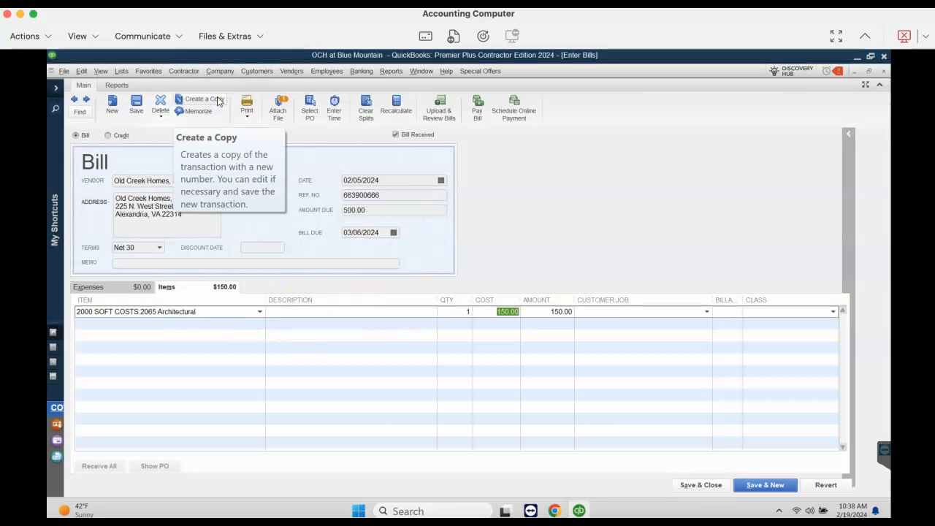
pyautogui.write('500')
pyautogui.write('Blue Mountain')
pyautogui.press('Tab')
# Save the changed 02/05/2024 bill, close the 2180 Drawings cost detail, and refresh the job estimates vs. actuals report
pyautogui.click(701, 485)
pyautogui.click(426, 199)
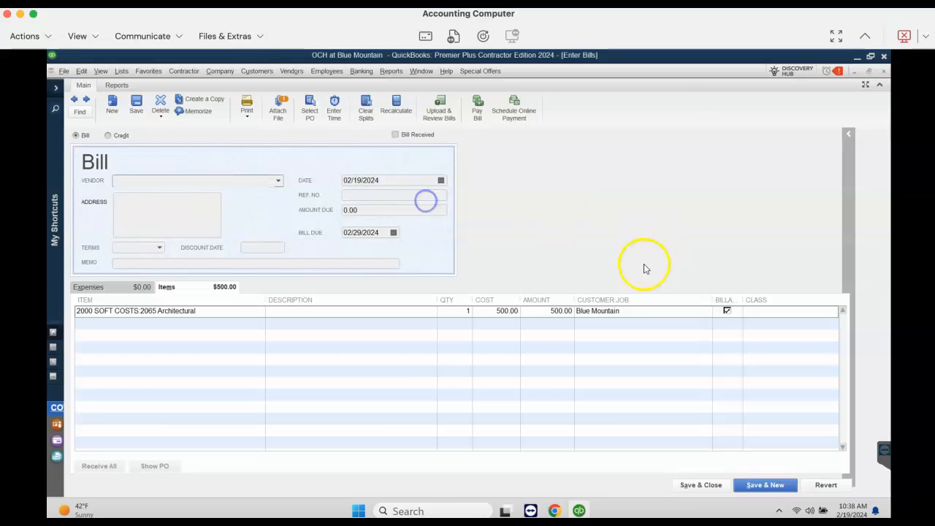
pyautogui.click(199, 227)
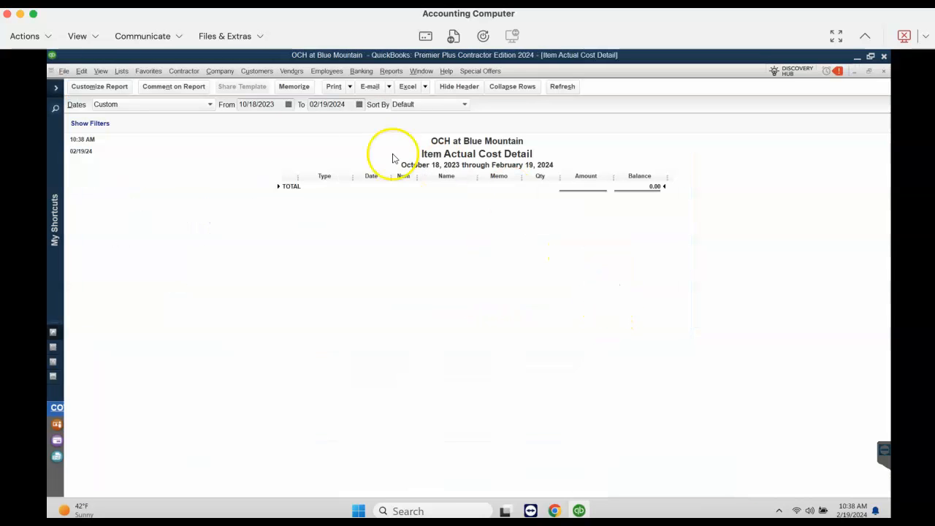
pyautogui.click(884, 71)
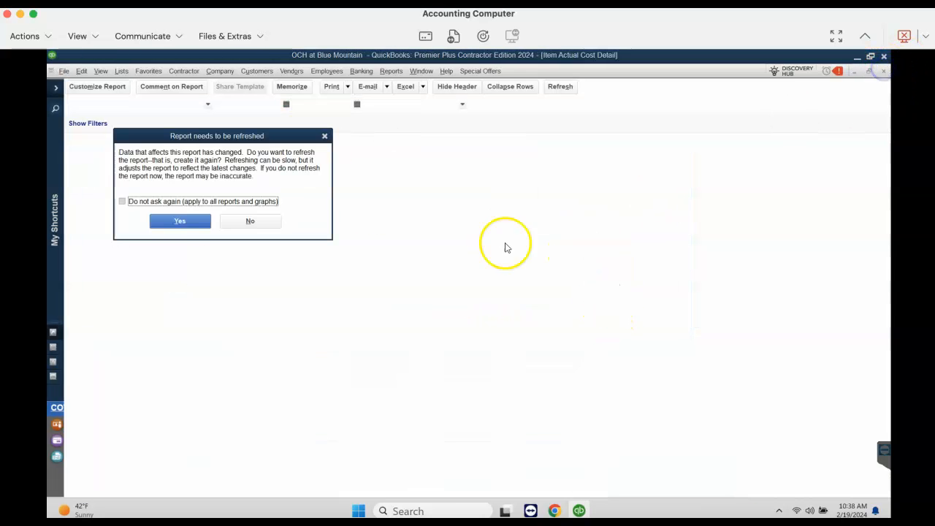
pyautogui.click(190, 220)
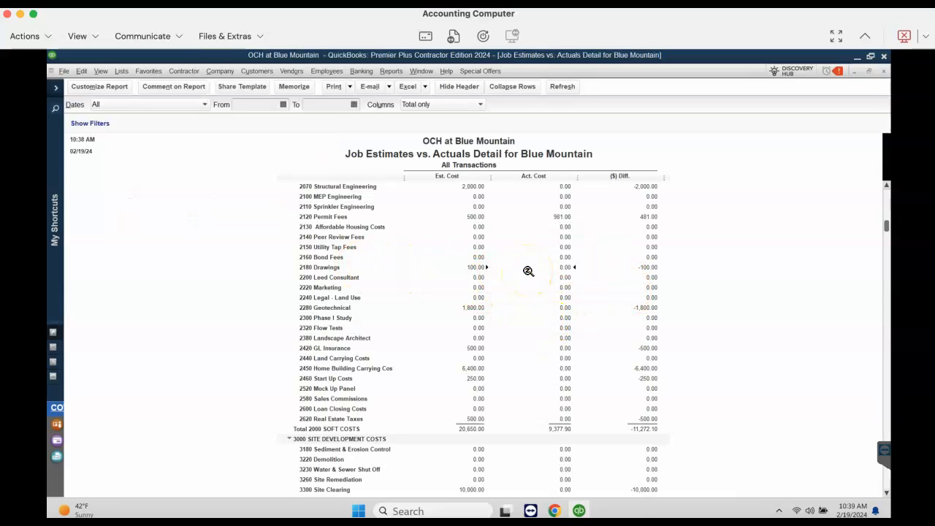
# Inspect the bills behind the 2065 Architectural actual cost with the memo column widened, and close the detail report without memorizing it
pyautogui.scroll(2, 528, 274)
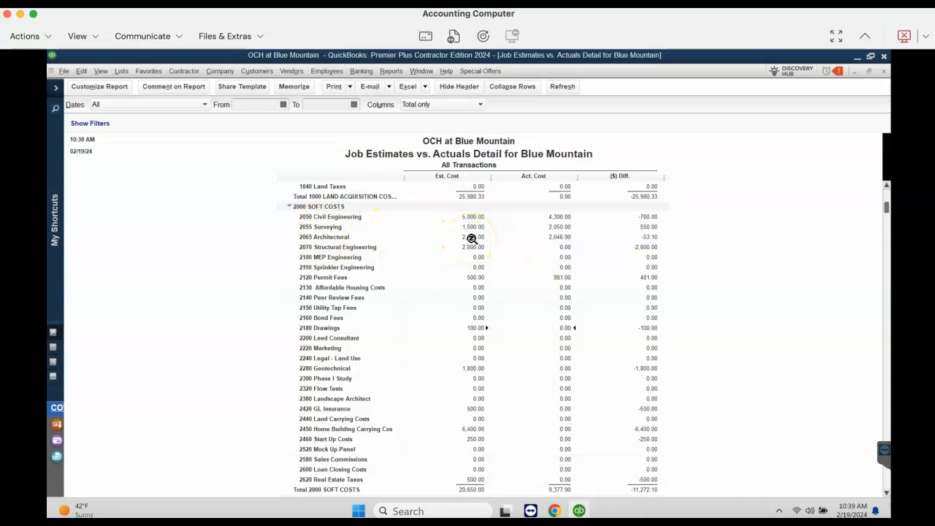
pyautogui.doubleClick(559, 237)
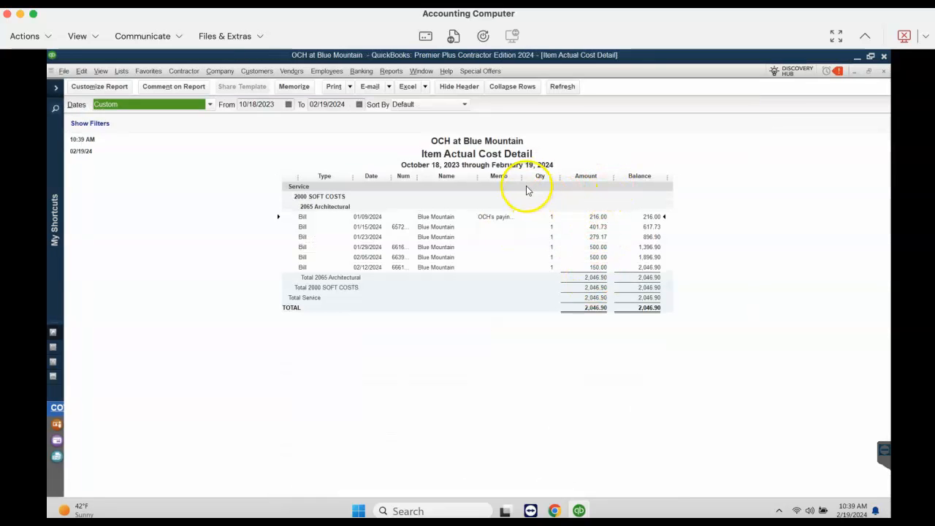
pyautogui.moveTo(521, 178); pyautogui.dragTo(554, 176)
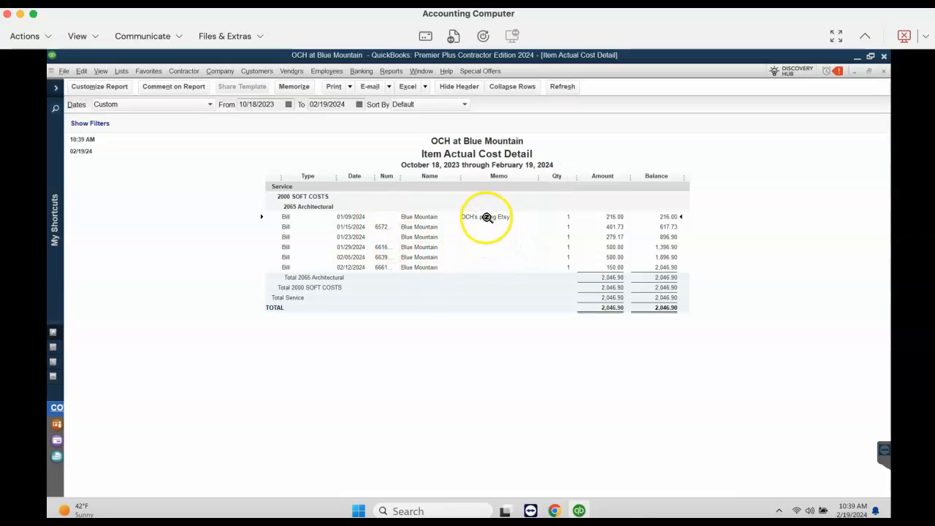
pyautogui.click(883, 71)
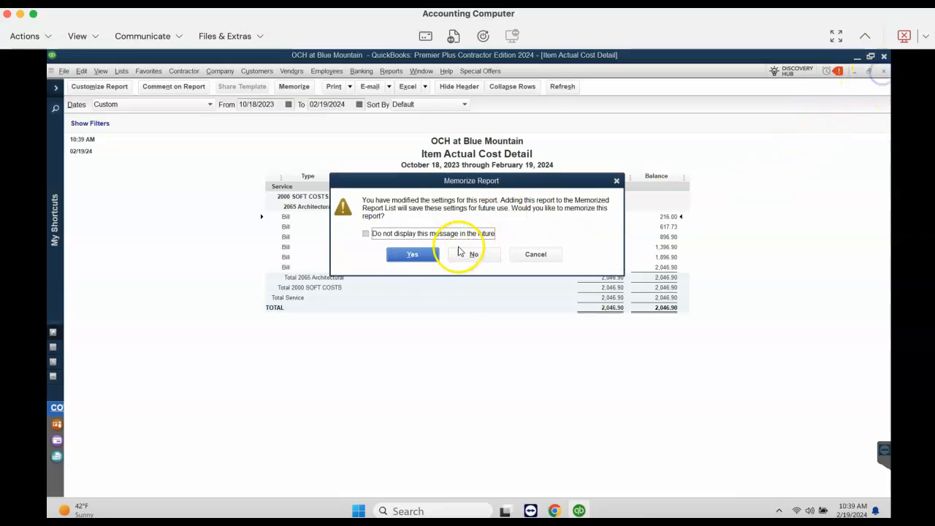
pyautogui.click(463, 253)
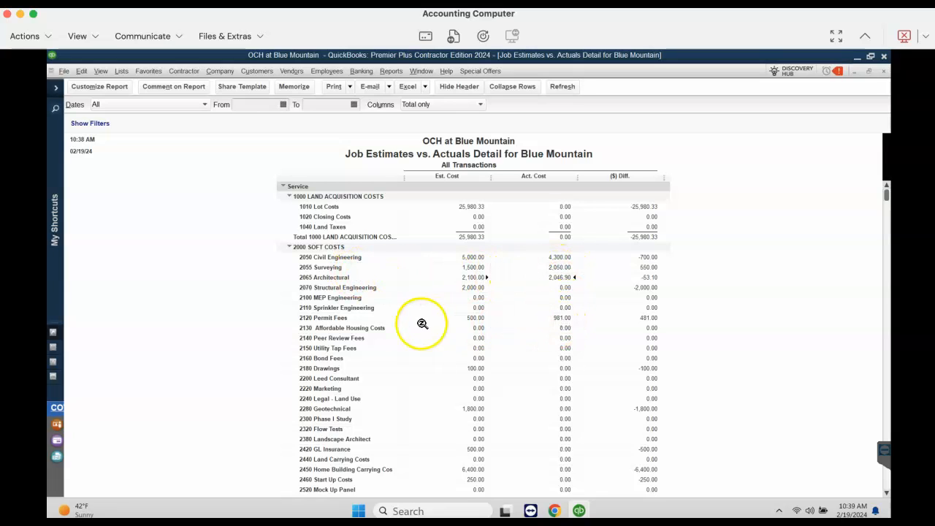
# Inspect the 2120 Permit Fees actual cost detail with the memo column widened, and open its 01/08/2024 bill
pyautogui.doubleClick(564, 318)
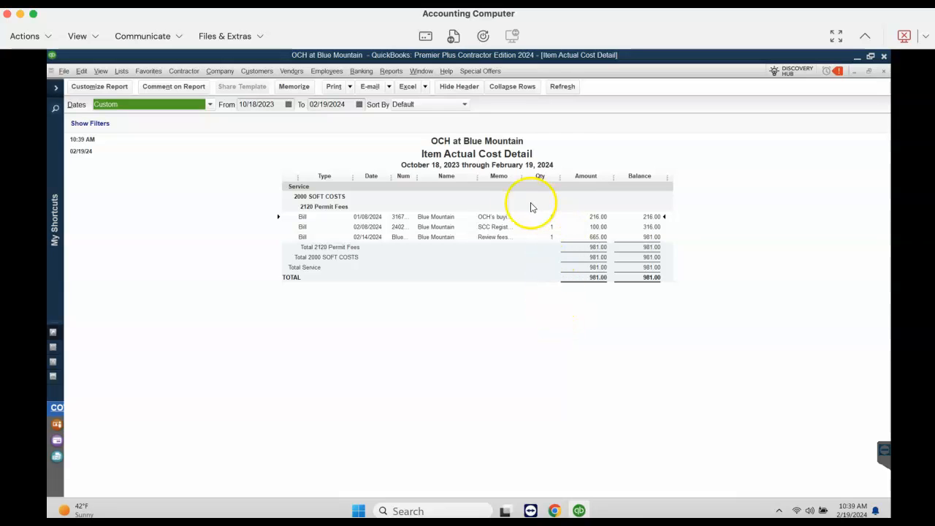
pyautogui.moveTo(522, 176); pyautogui.dragTo(588, 172)
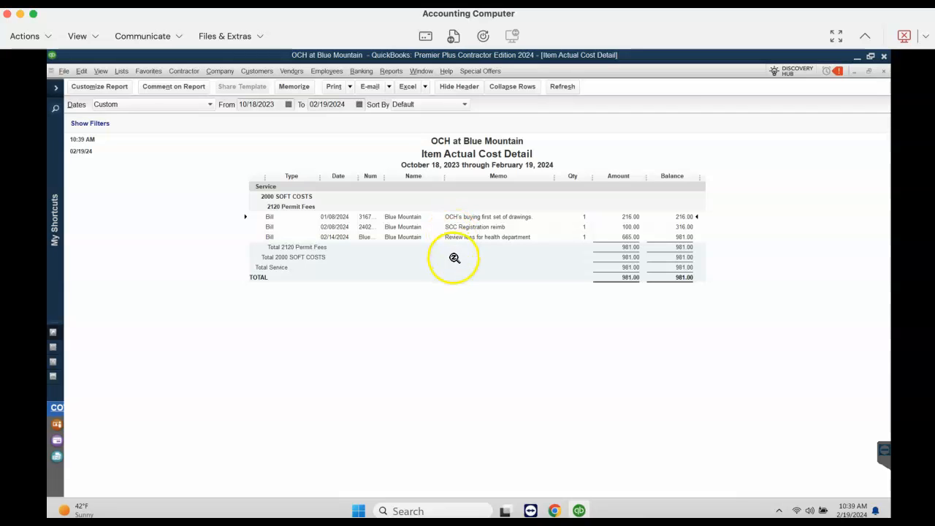
pyautogui.doubleClick(463, 218)
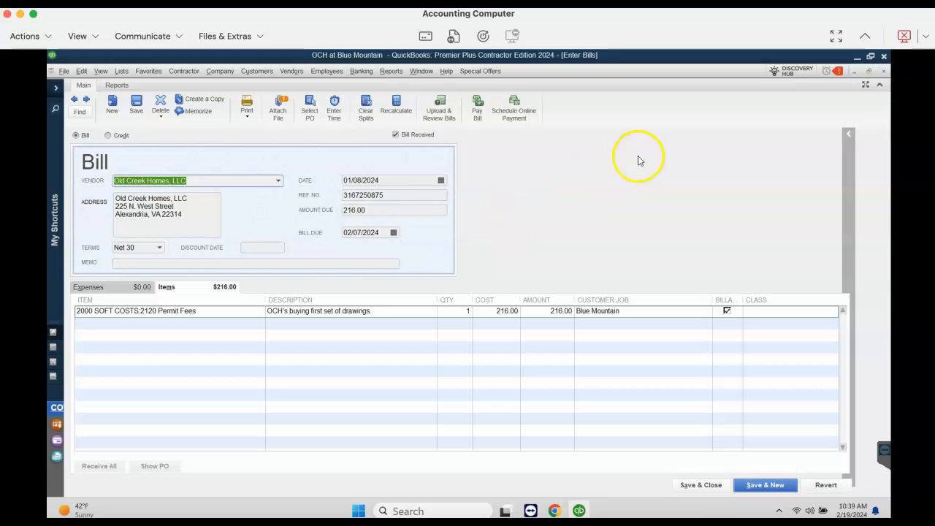
pyautogui.click(884, 71)
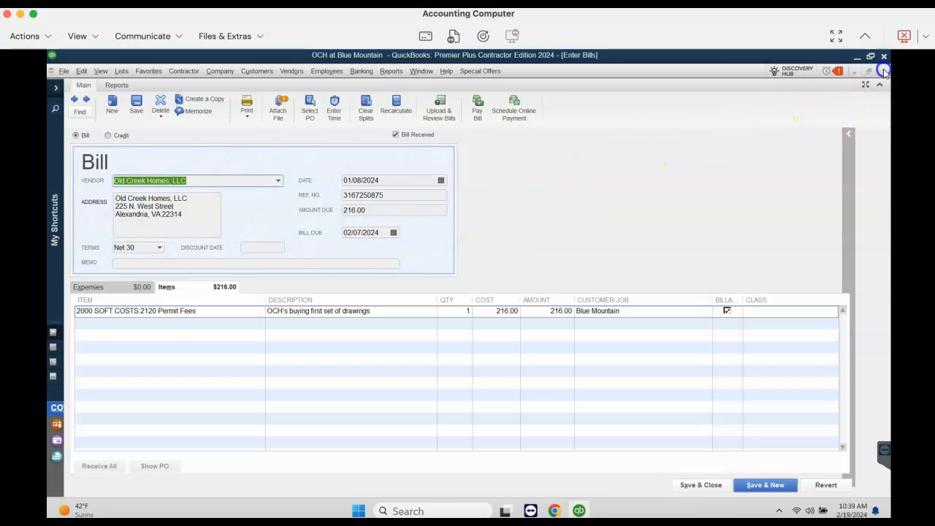
# Change the bill line to 2065 Architectural with description "OCH buying original plans", cost 216.00 and customer job Blue Mountain
pyautogui.click(233, 310)
pyautogui.rightClick(169, 312)
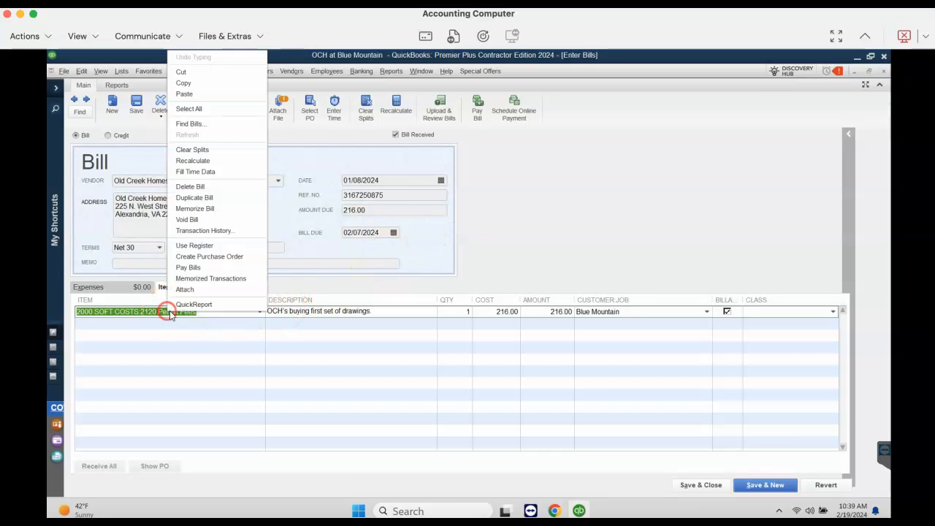
pyautogui.click(210, 93)
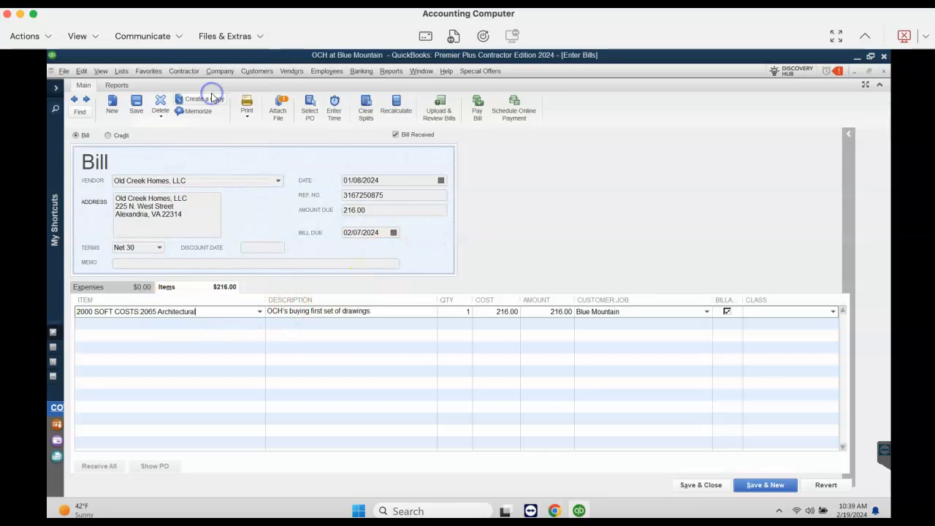
pyautogui.press('Tab')
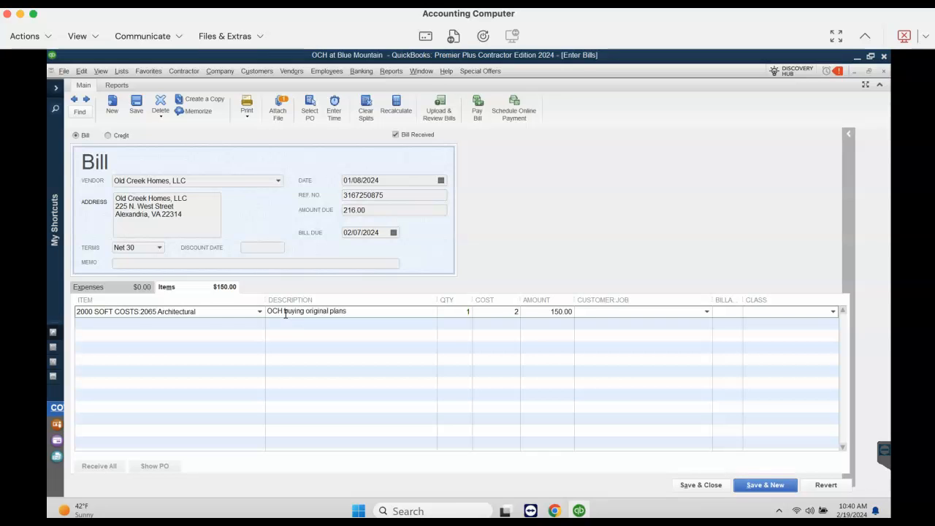
pyautogui.write('bu')
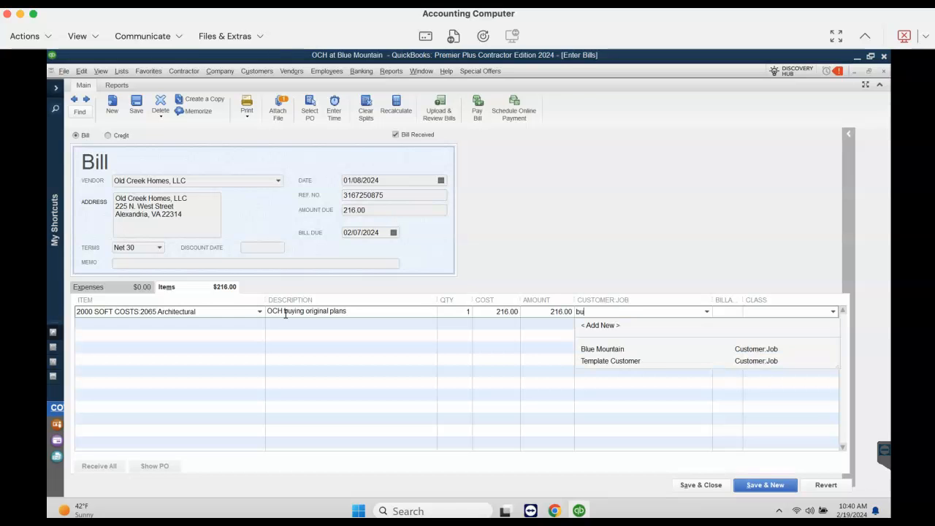
pyautogui.press('BackSpace')
pyautogui.press('Tab')
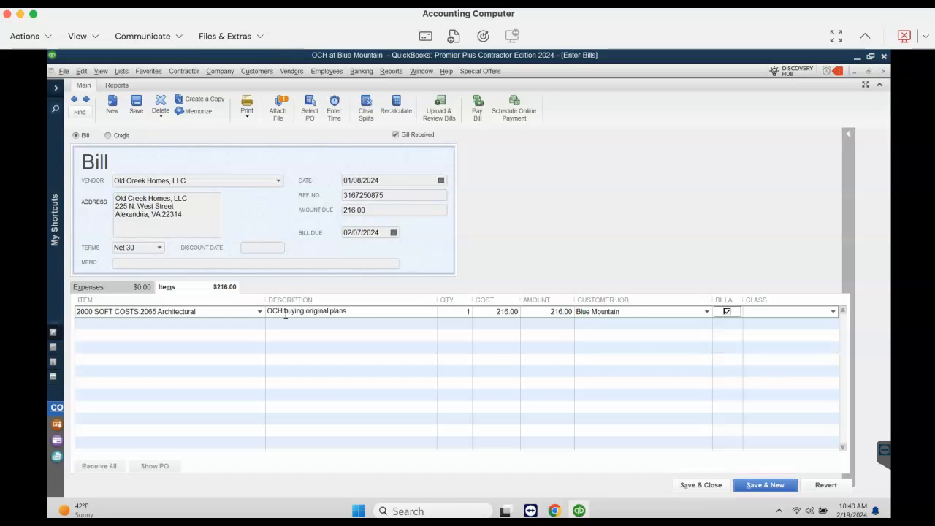
# Save the changed 01/08/2024 bill and refresh the 2120 Permit Fees cost detail
pyautogui.click(691, 485)
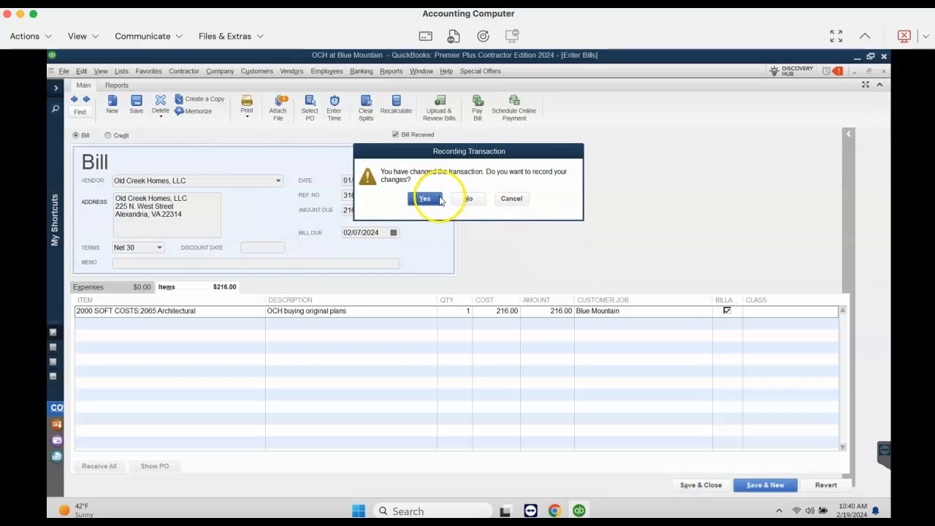
pyautogui.click(425, 198)
pyautogui.click(183, 218)
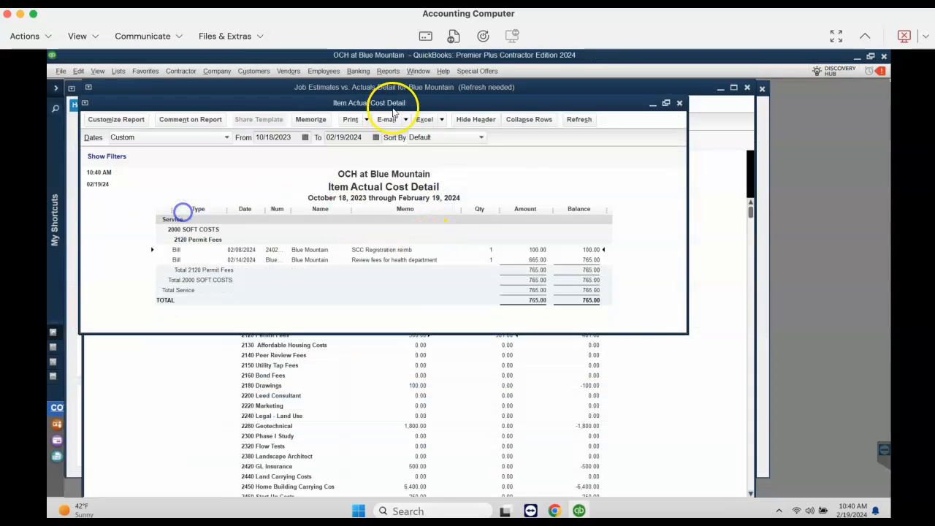
# Maximize the 2120 Permit Fees cost detail, close it without memorizing it, and refresh the Job Estimates vs. Actuals Detail report
pyautogui.doubleClick(398, 102)
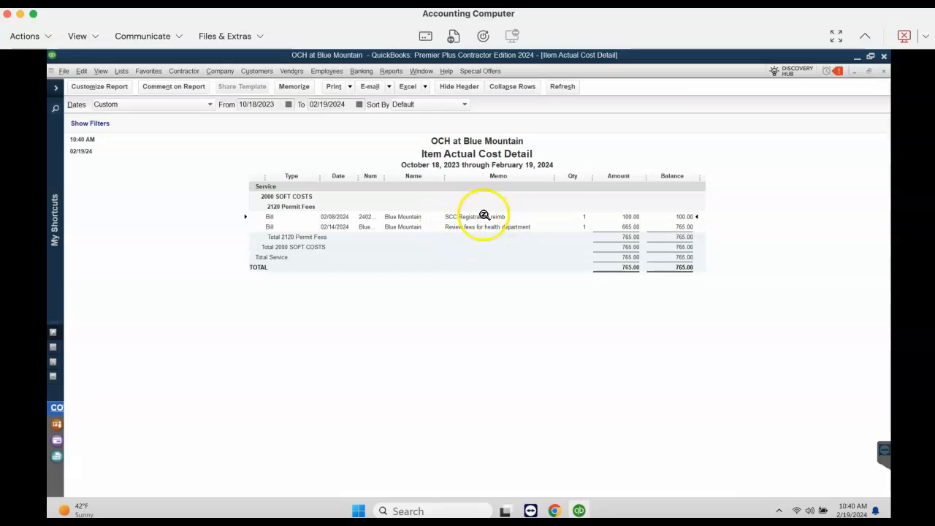
pyautogui.click(884, 72)
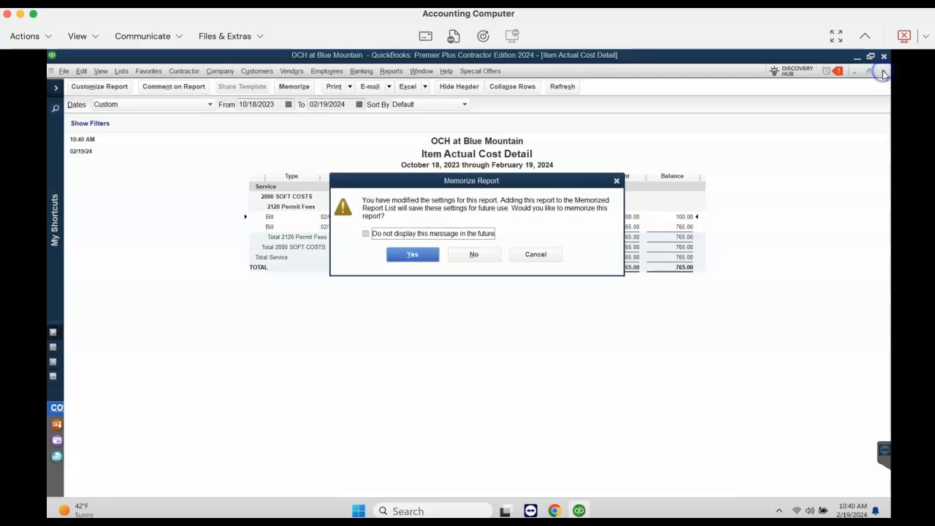
pyautogui.click(480, 252)
pyautogui.click(204, 218)
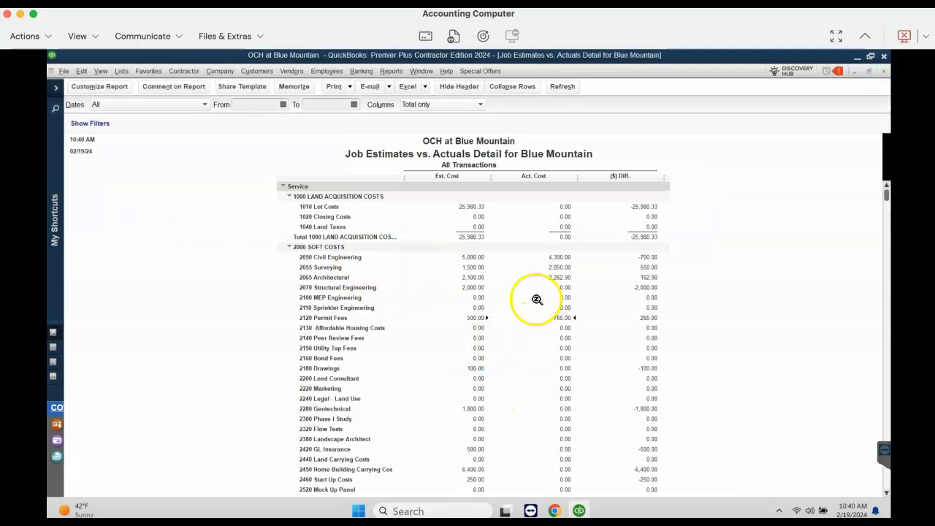
# Examine the estimated cost, actual cost and difference across the soft, site development and homebuilding cost codes
pyautogui.scroll(-6, 508, 407)
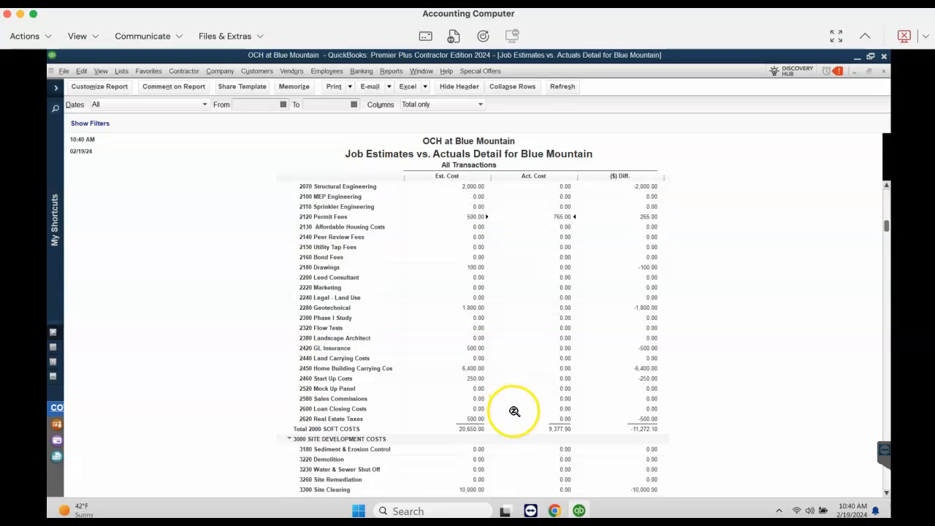
pyautogui.scroll(-1, 517, 415)
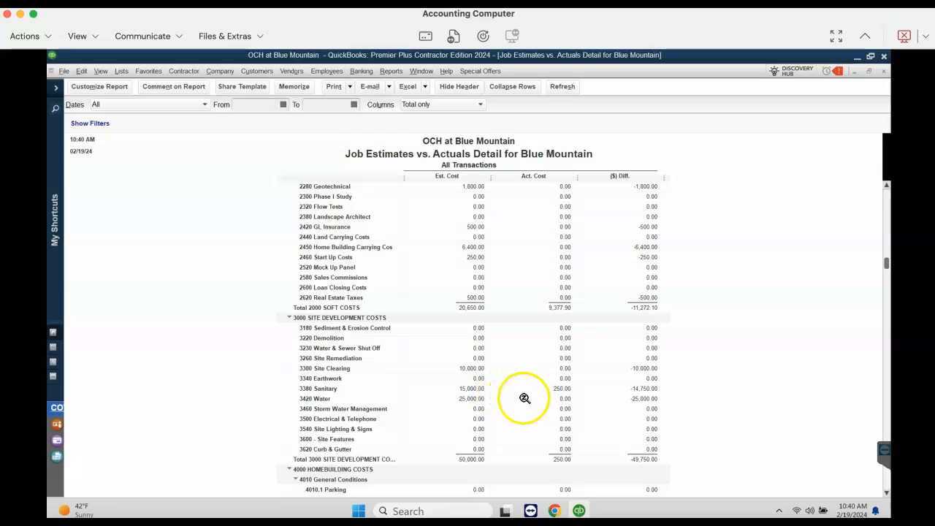
pyautogui.scroll(-4, 525, 398)
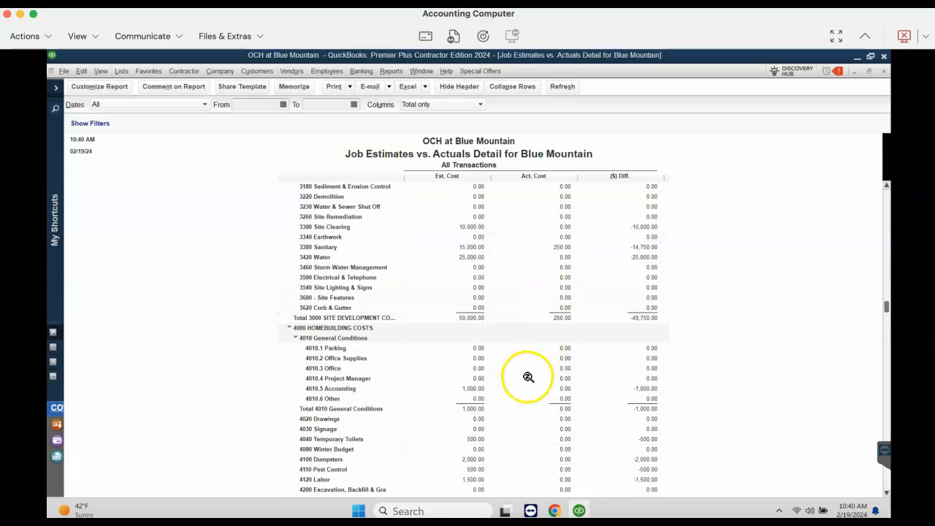
pyautogui.scroll(-1, 529, 380)
pyautogui.scroll(-2, 534, 397)
pyautogui.scroll(-5, 535, 399)
pyautogui.scroll(1, 534, 400)
pyautogui.scroll(-7, 533, 402)
pyautogui.scroll(-5, 533, 401)
pyautogui.scroll(9, 528, 391)
pyautogui.scroll(14, 522, 393)
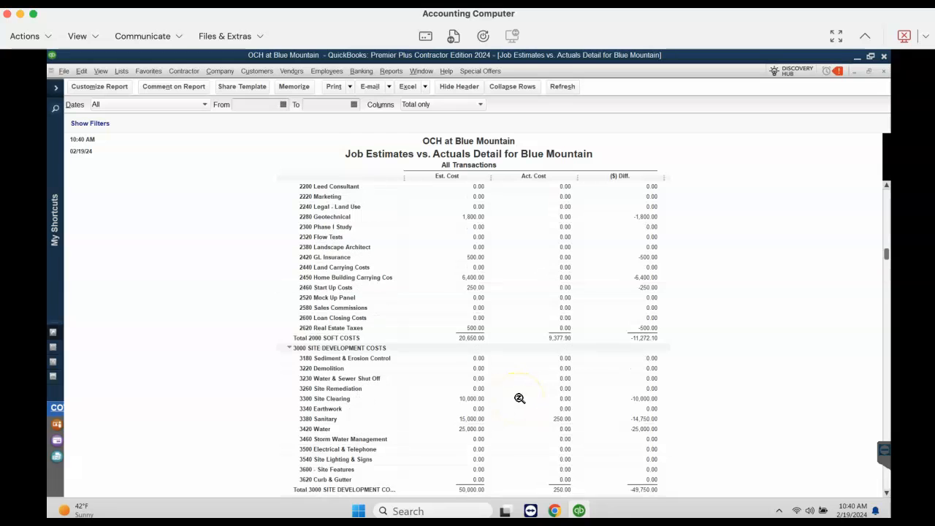
pyautogui.scroll(5, 519, 402)
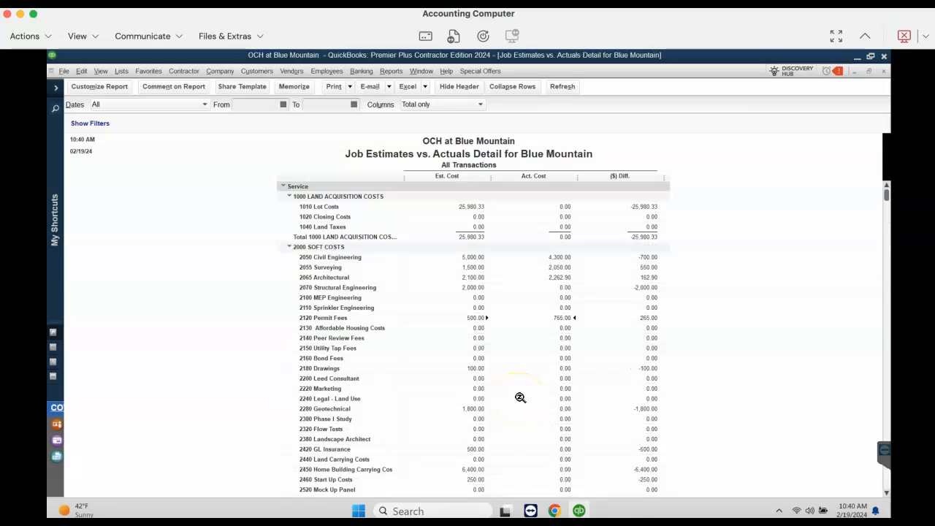
# Collapse the 1000, 2000, 3000 and 4000 cost groups to their totals and widen the cost code name column
pyautogui.click(289, 196)
pyautogui.click(288, 206)
pyautogui.click(289, 216)
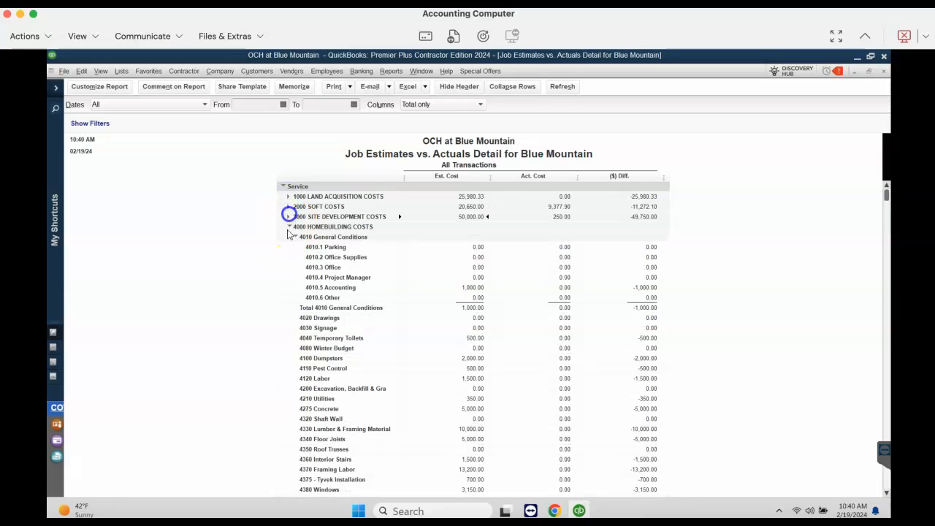
pyautogui.click(289, 226)
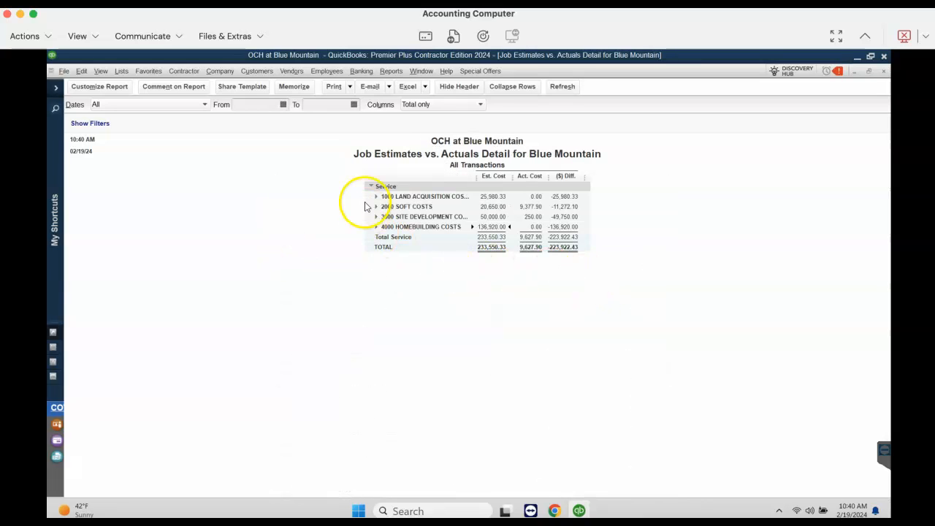
pyautogui.moveTo(477, 176); pyautogui.dragTo(516, 176)
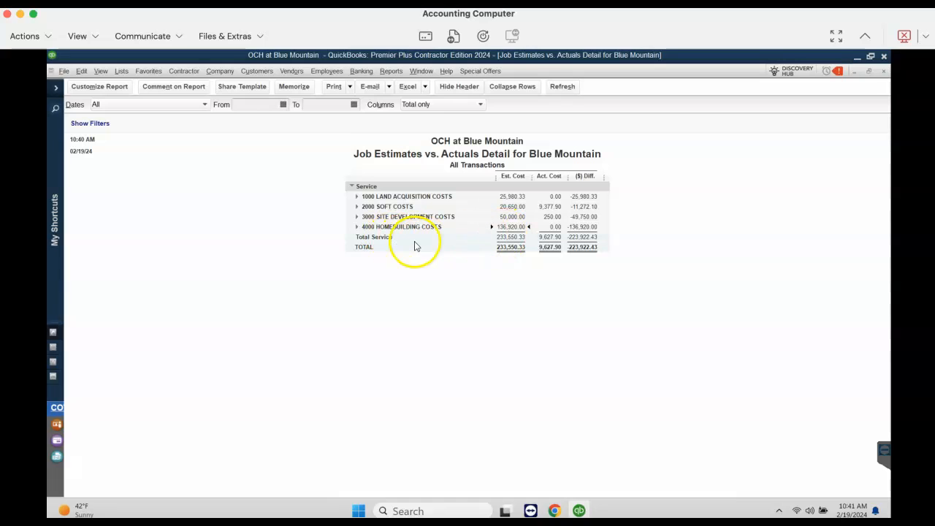
# Expand the homebuilding, site development, soft and land acquisition cost groups again and examine the report's grand totals
pyautogui.click(356, 226)
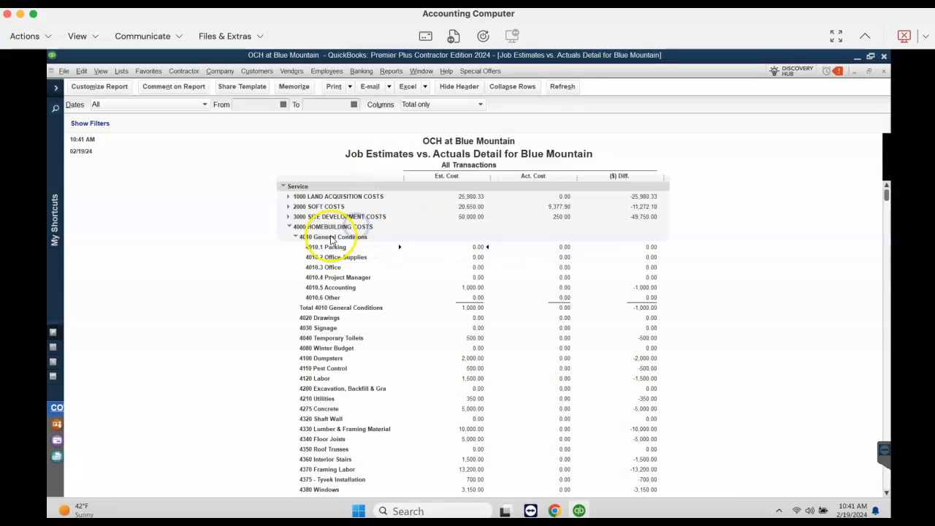
pyautogui.click(288, 216)
pyautogui.click(288, 206)
pyautogui.click(287, 196)
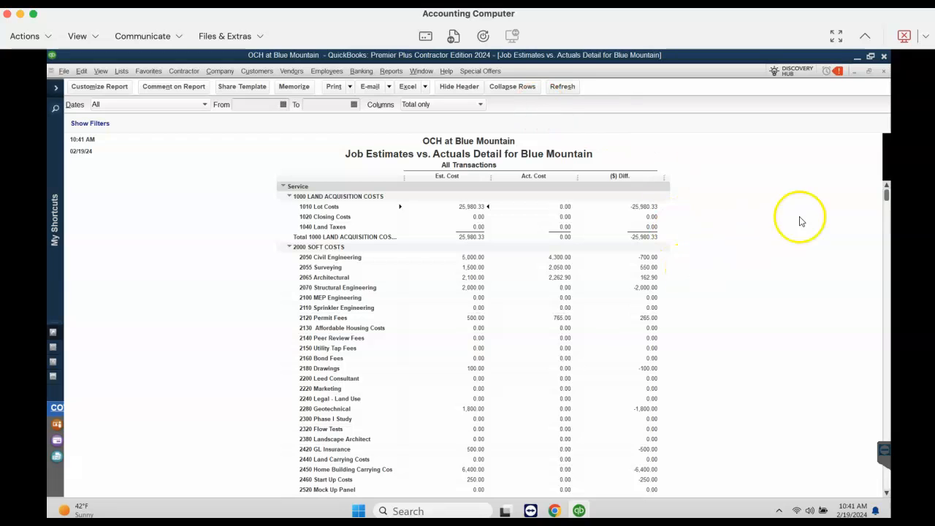
pyautogui.moveTo(886, 193); pyautogui.dragTo(875, 504)
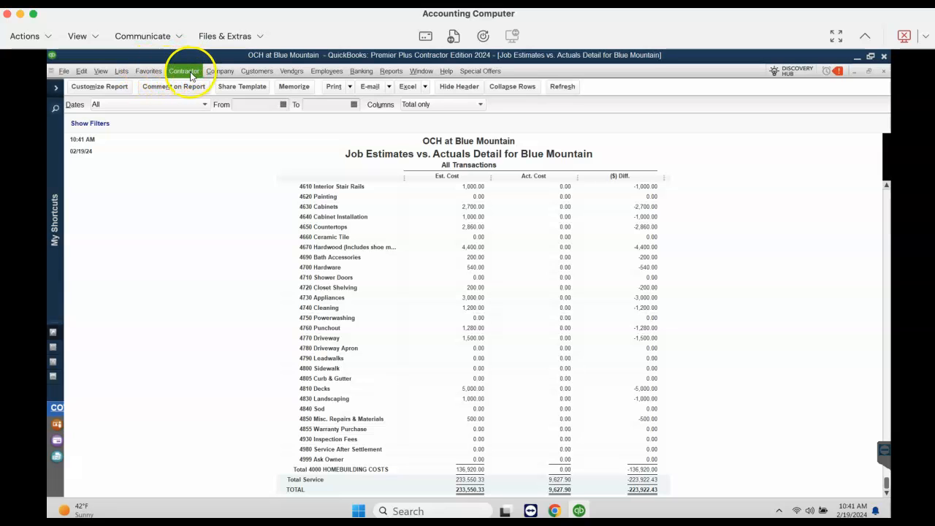
# Start a general journal entry with account lines for 1430 WIP - Direct Construction Costs and 50000 Cost of Goods Sold
pyautogui.click(266, 76)
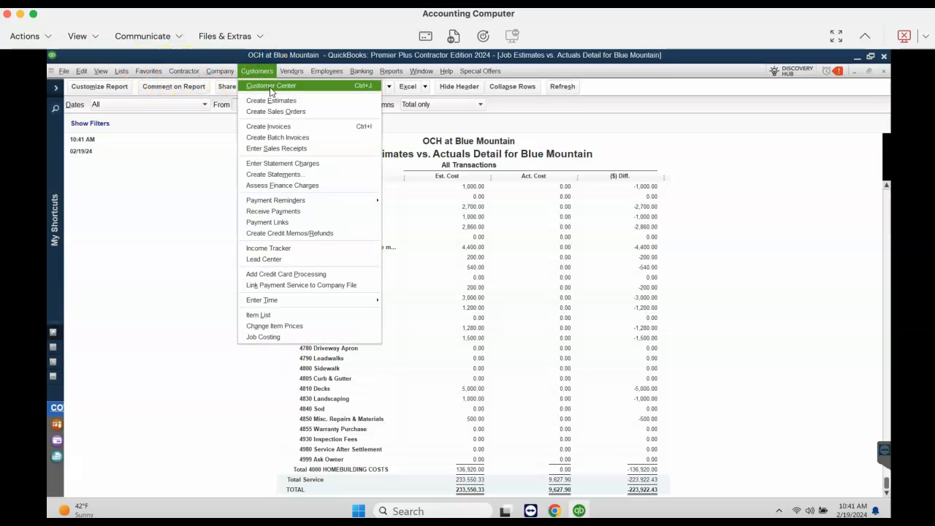
pyautogui.click(220, 71)
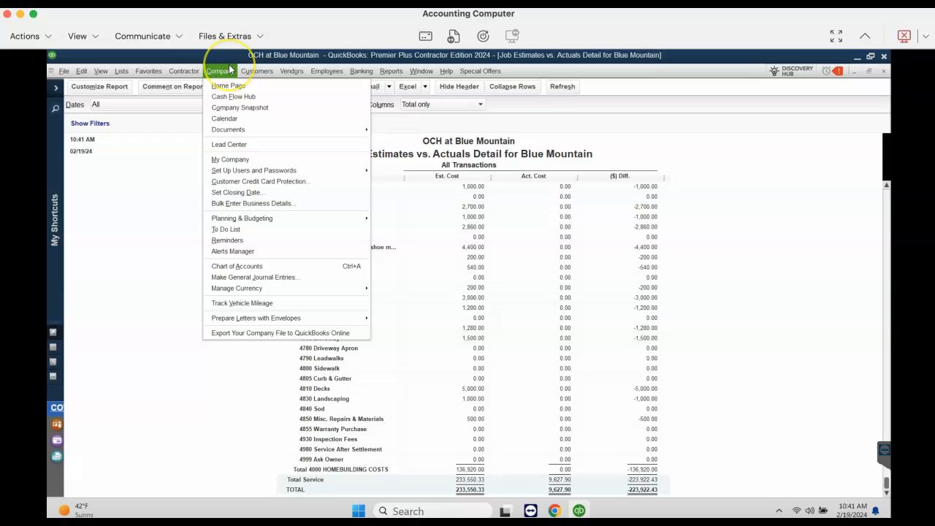
pyautogui.click(272, 277)
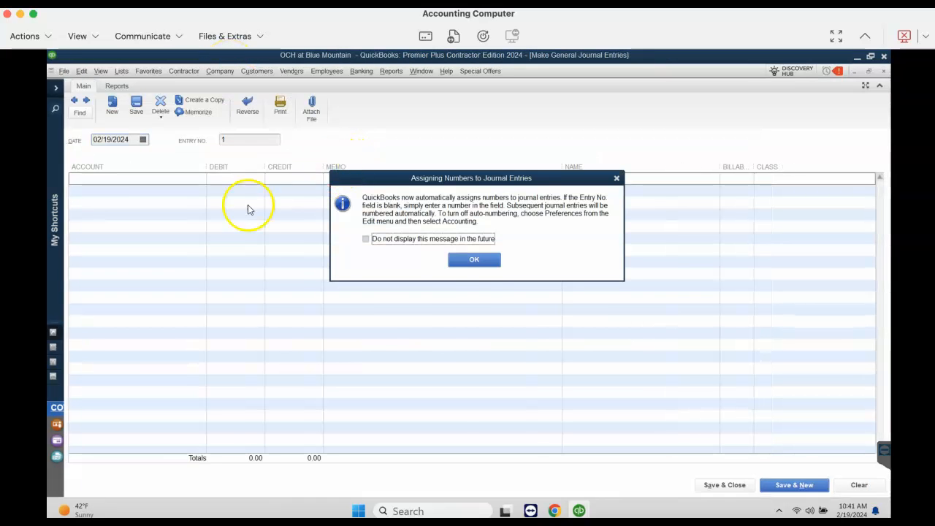
pyautogui.click(475, 259)
pyautogui.click(159, 175)
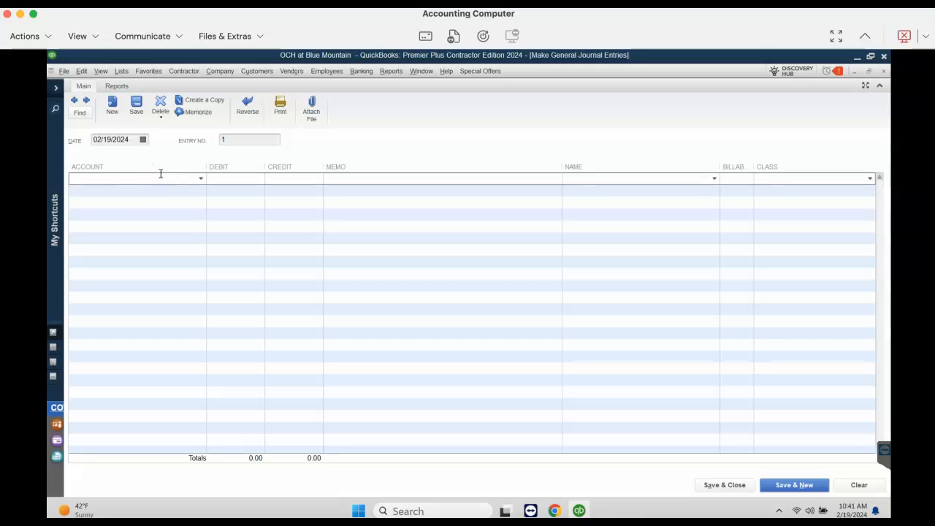
pyautogui.write('wi')
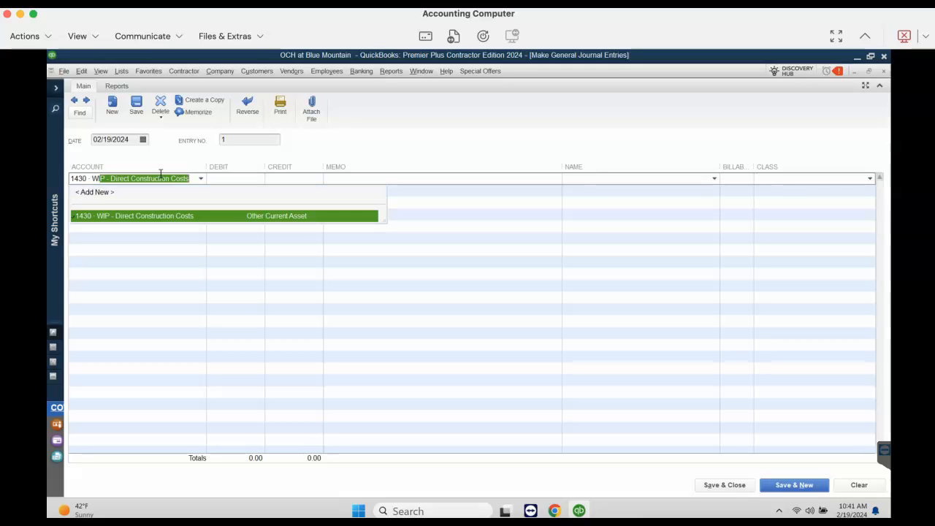
pyautogui.press('Tab')
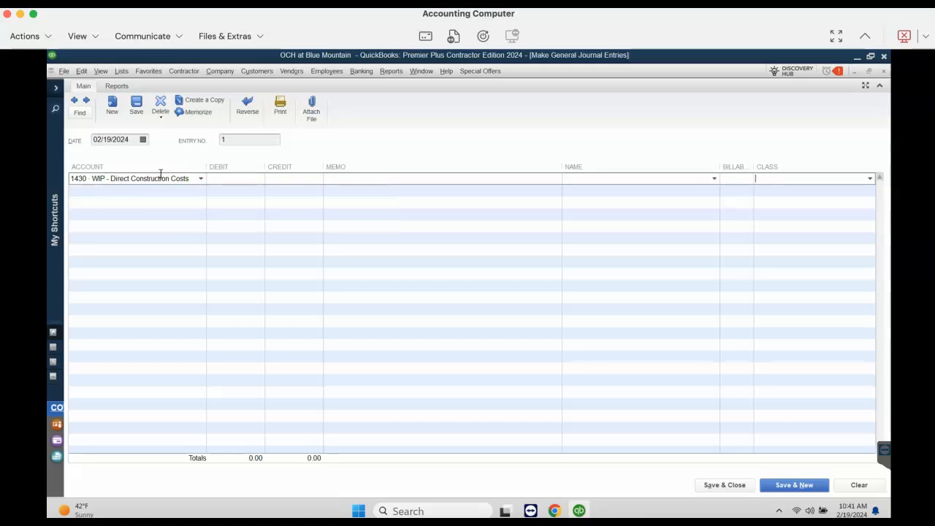
pyautogui.press('Tab')
pyautogui.write('50000')
pyautogui.press('Tab')
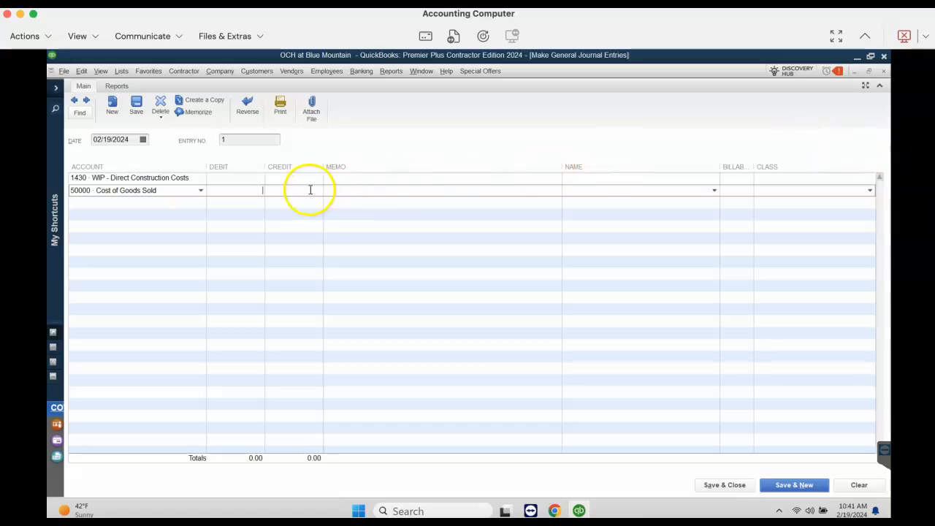
# Debit WIP - Direct Construction Costs 1000 and credit Cost of Goods Sold 1000, save and close the journal entry, and refresh the affected report
pyautogui.click(237, 178)
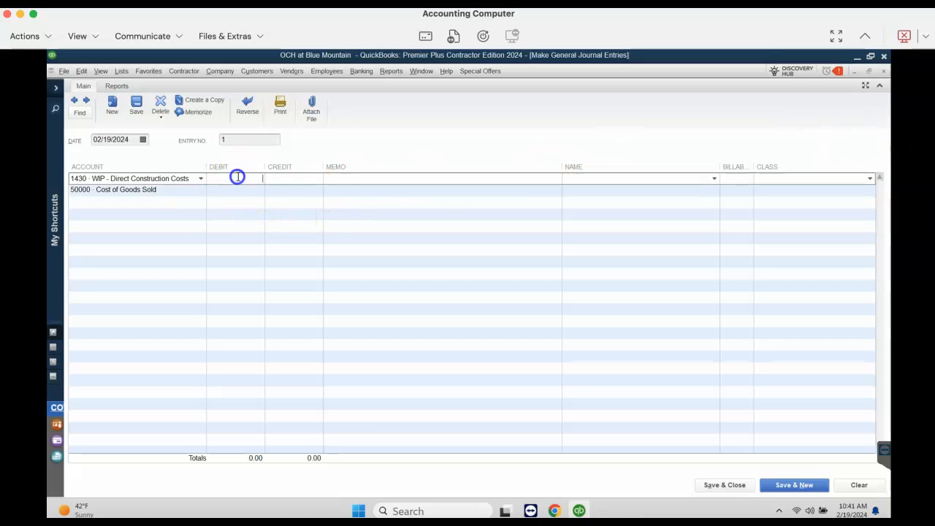
pyautogui.click(297, 192)
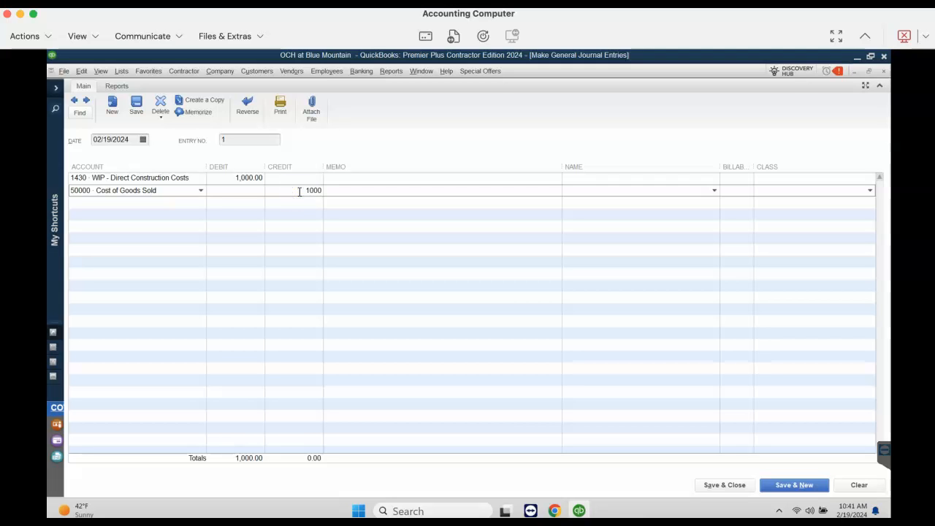
pyautogui.click(722, 486)
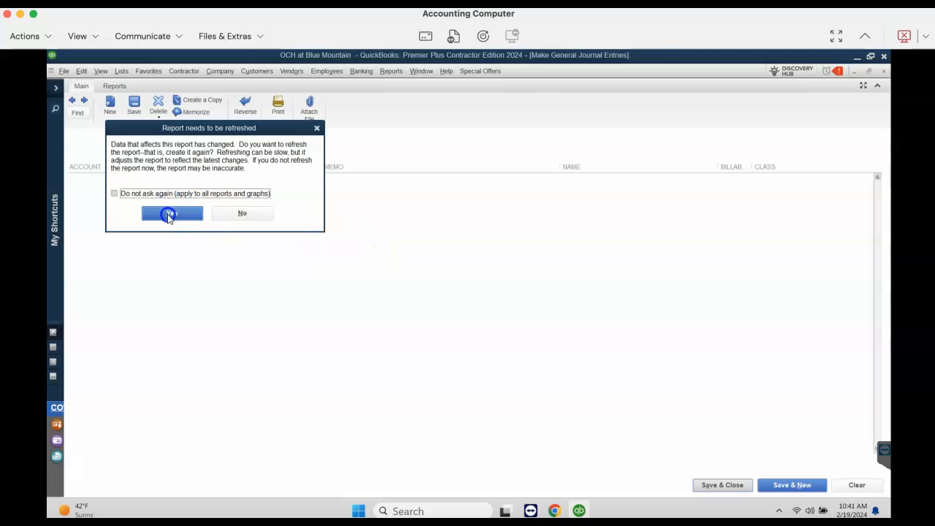
pyautogui.click(169, 213)
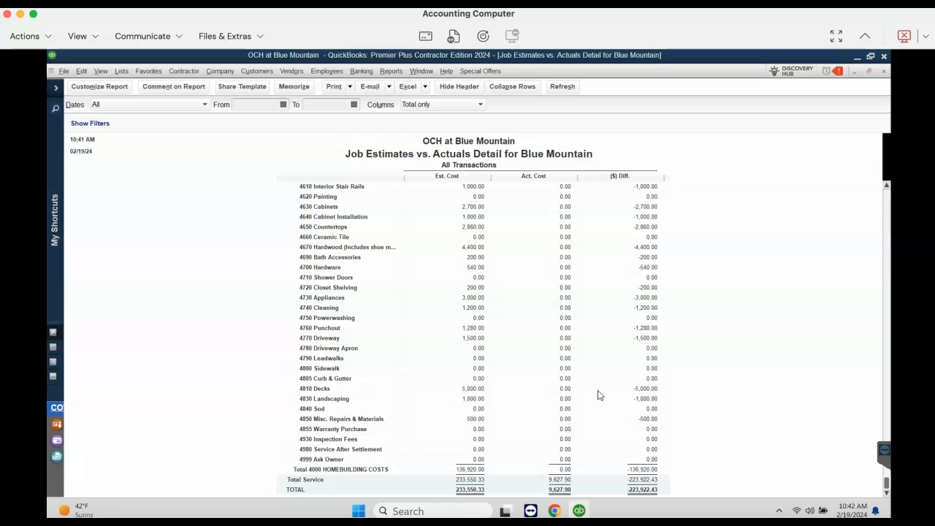
# Open a Company & Financial report and return to the Job Estimates vs. Actuals Detail report, keeping that one open
pyautogui.click(391, 71)
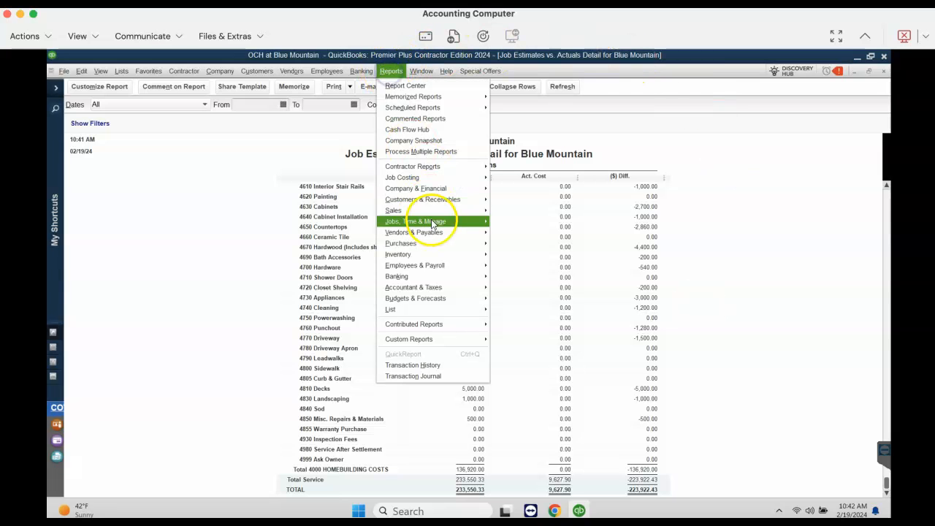
pyautogui.moveTo(441, 189)
pyautogui.click(536, 326)
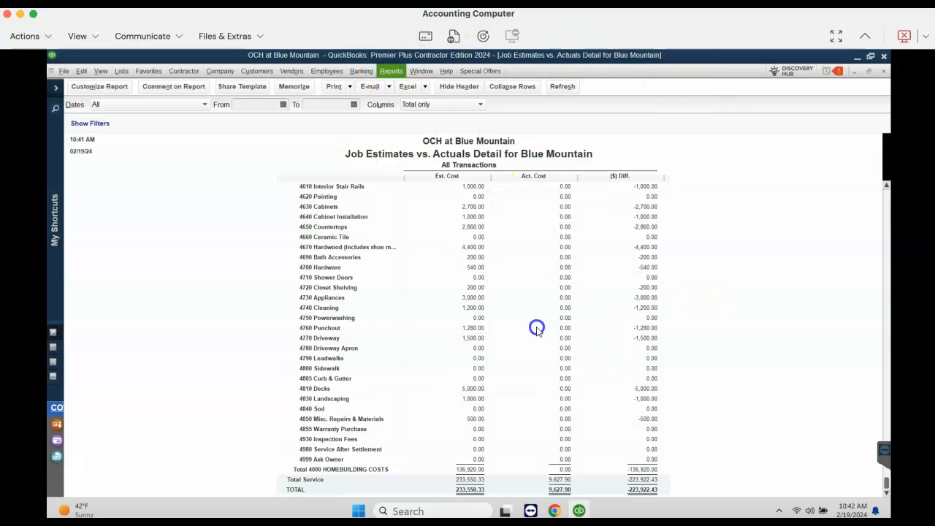
pyautogui.click(884, 71)
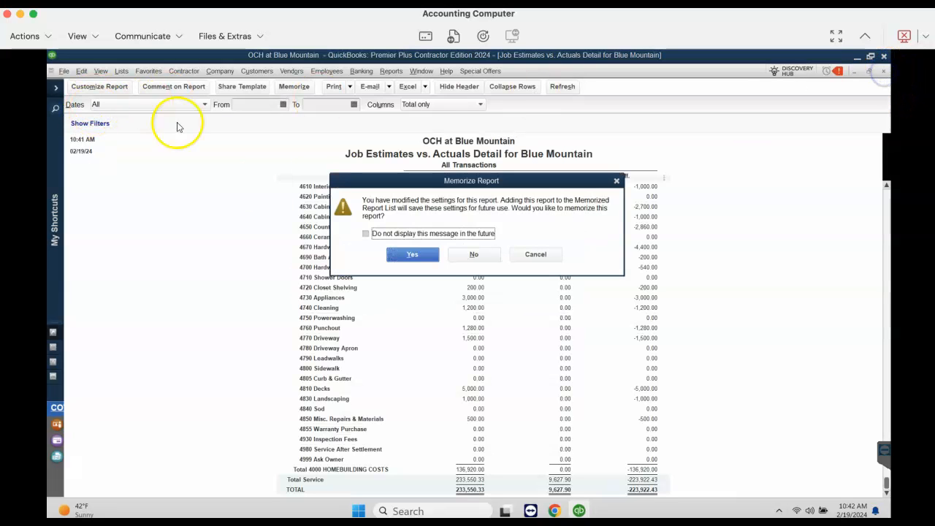
pyautogui.click(536, 250)
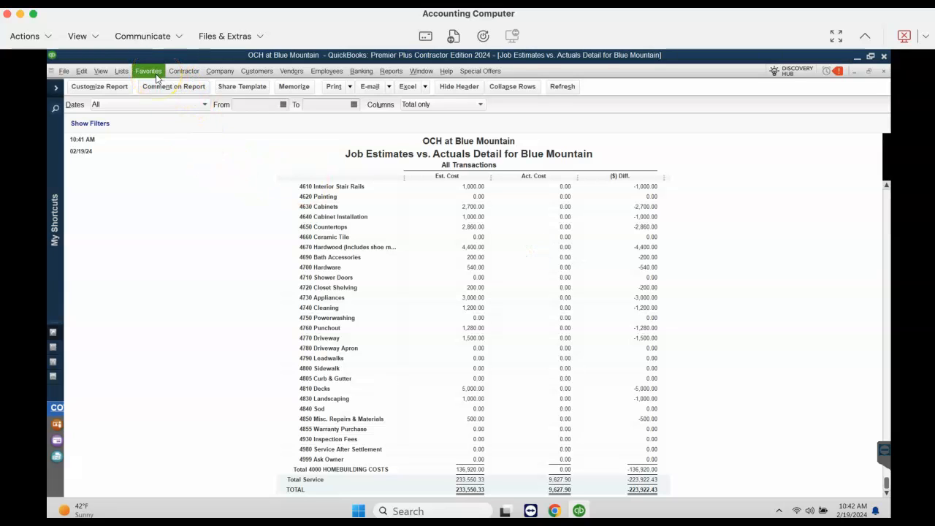
# Reopen journal entry 1 and change its first line to account 50000 Cost of Goods Sold with a debit of 9,627.90
pyautogui.click(219, 70)
pyautogui.click(229, 283)
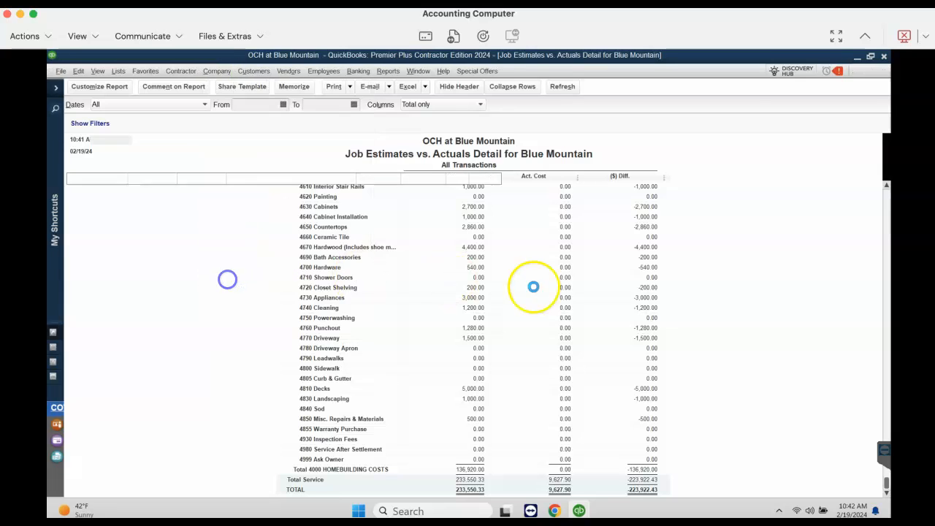
pyautogui.click(453, 262)
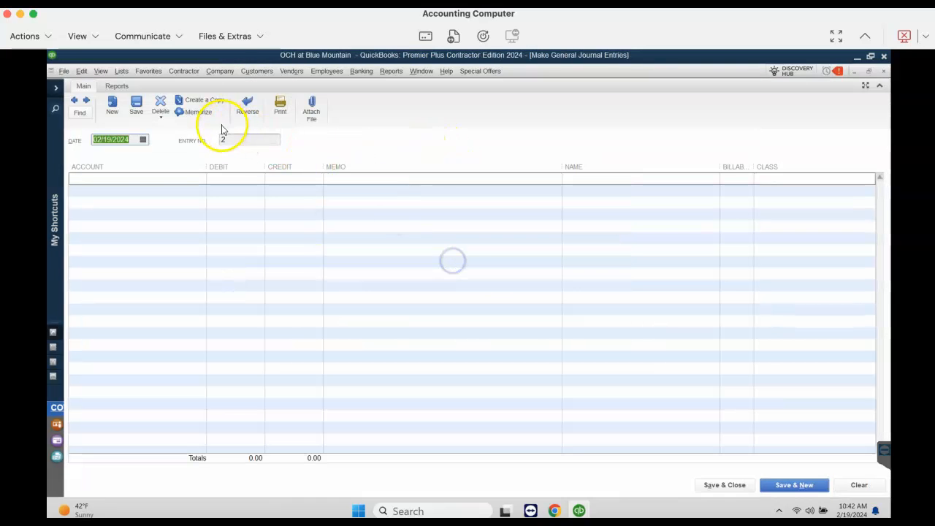
pyautogui.click(72, 101)
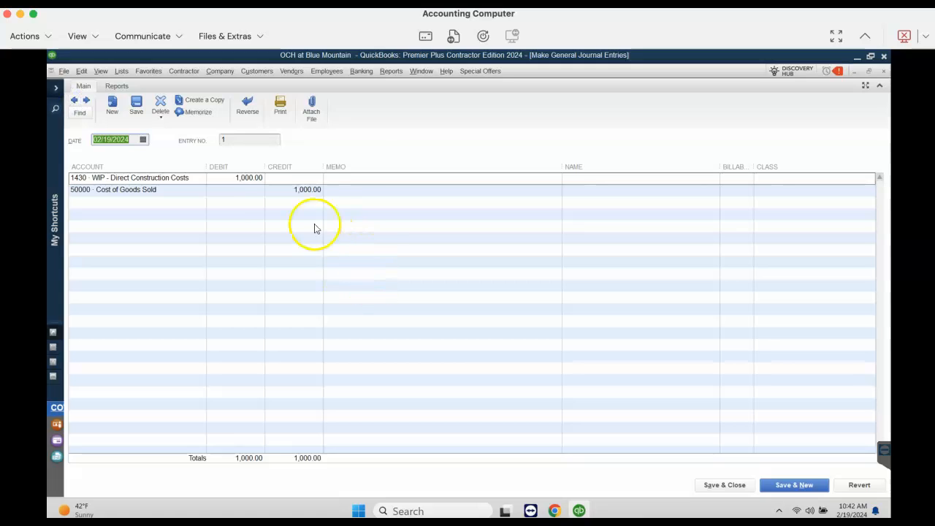
pyautogui.click(197, 179)
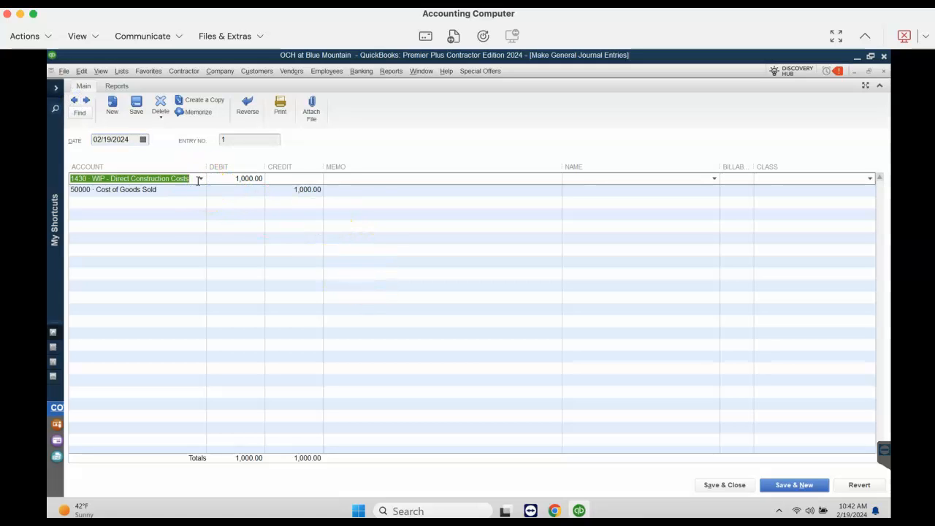
pyautogui.write('5000')
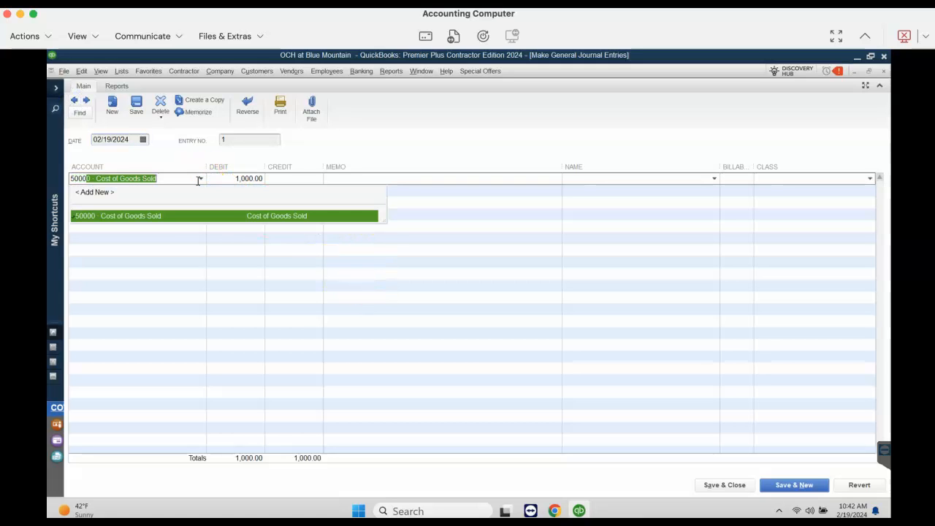
pyautogui.press('Tab')
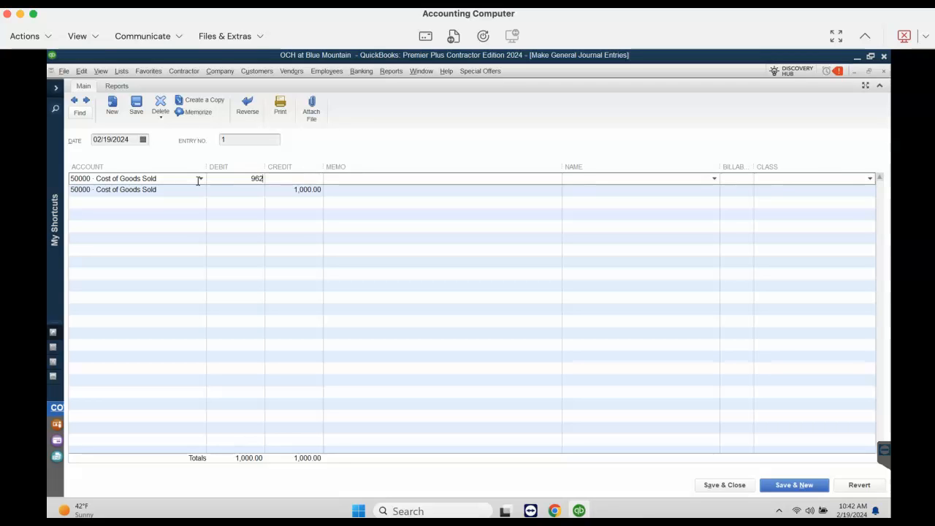
pyautogui.write('9,627.90')
pyautogui.press('Tab')
# Enter the memo "Zeroing out Blue Mountain WIP" on the Cost of Goods Sold debit line
pyautogui.click(341, 180)
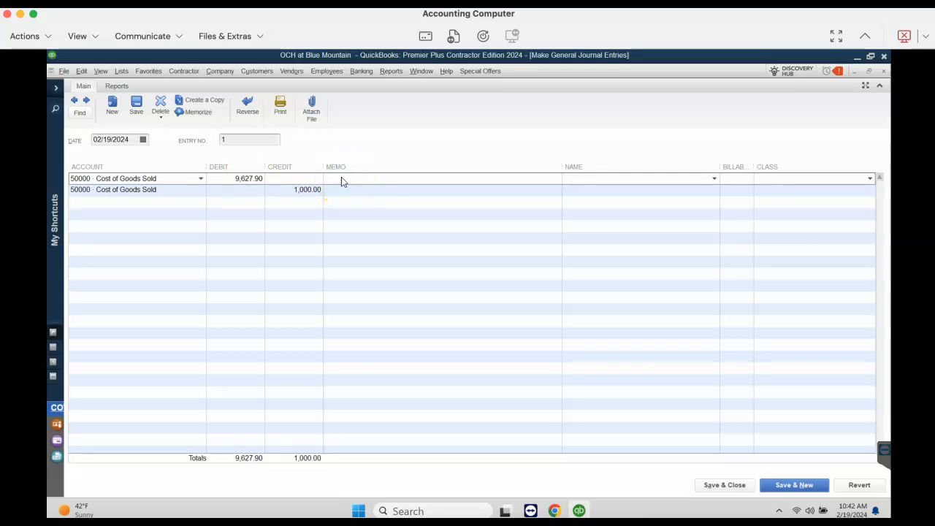
pyautogui.write('Zeroing out Bleu')
pyautogui.press('BackSpace')
pyautogui.press('BackSpace')
pyautogui.write('ue')
pyautogui.moveTo(325, 180); pyautogui.dragTo(411, 182)
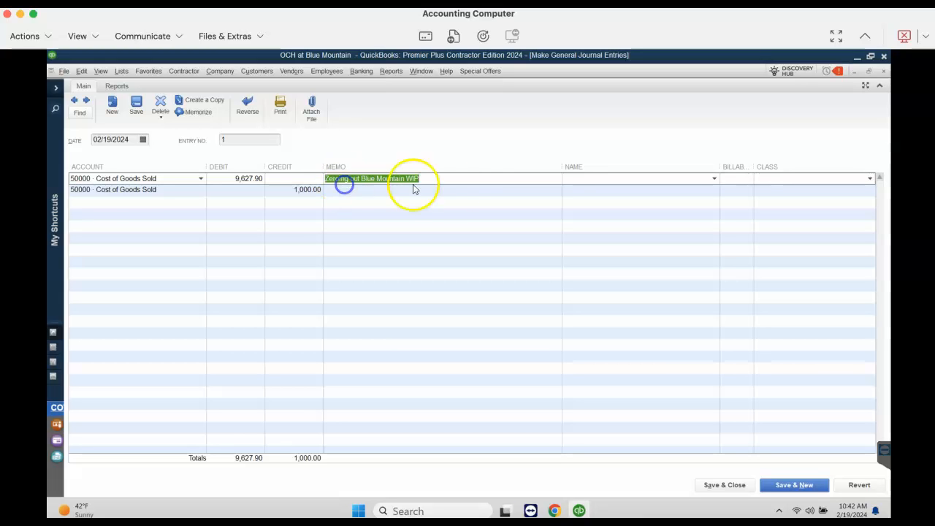
pyautogui.rightClick(396, 182)
pyautogui.click(417, 212)
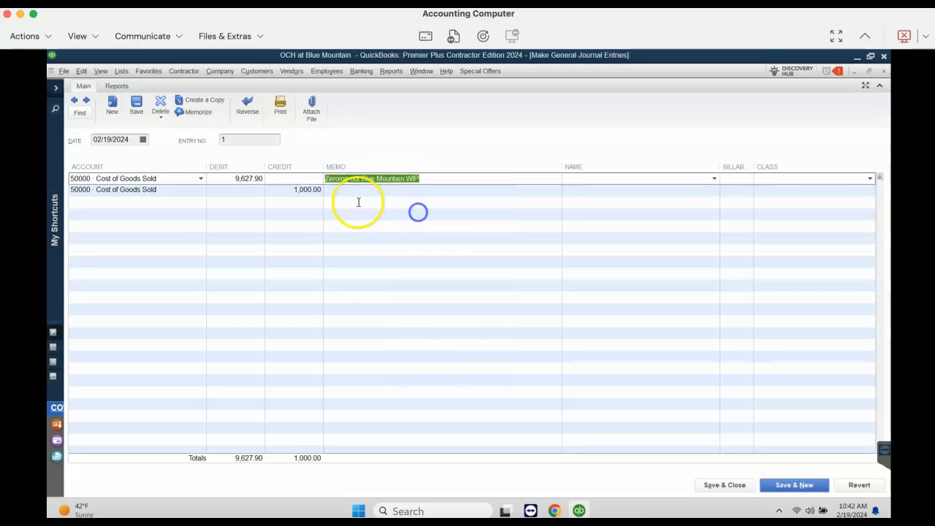
pyautogui.rightClick(350, 195)
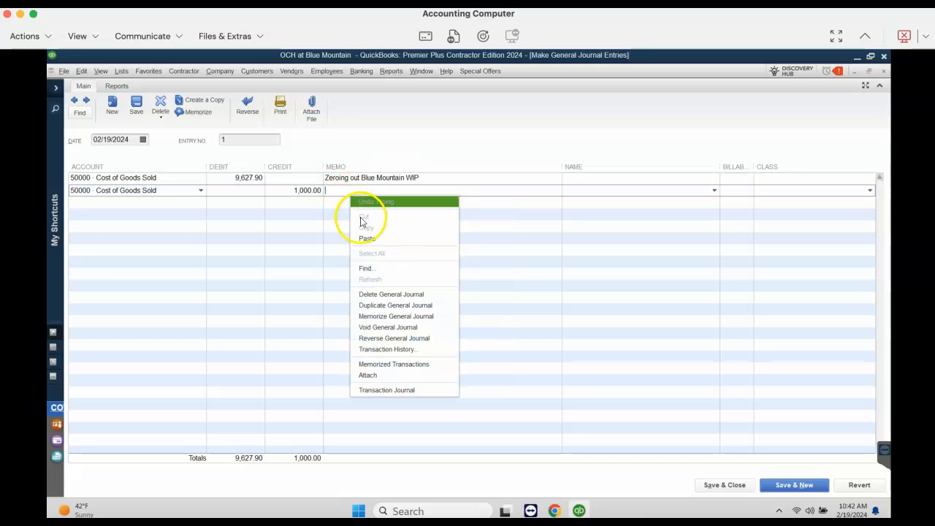
# Reword the debit line's memo to "Clearing out Blue Mountain WIP"
pyautogui.moveTo(326, 178); pyautogui.dragTo(345, 179)
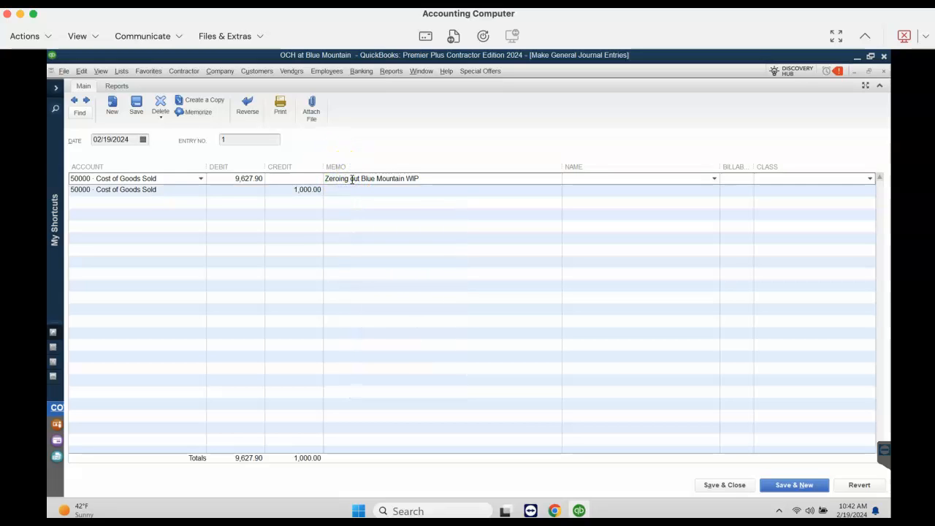
pyautogui.write('c')
pyautogui.press('BackSpace')
pyautogui.write('Clea')
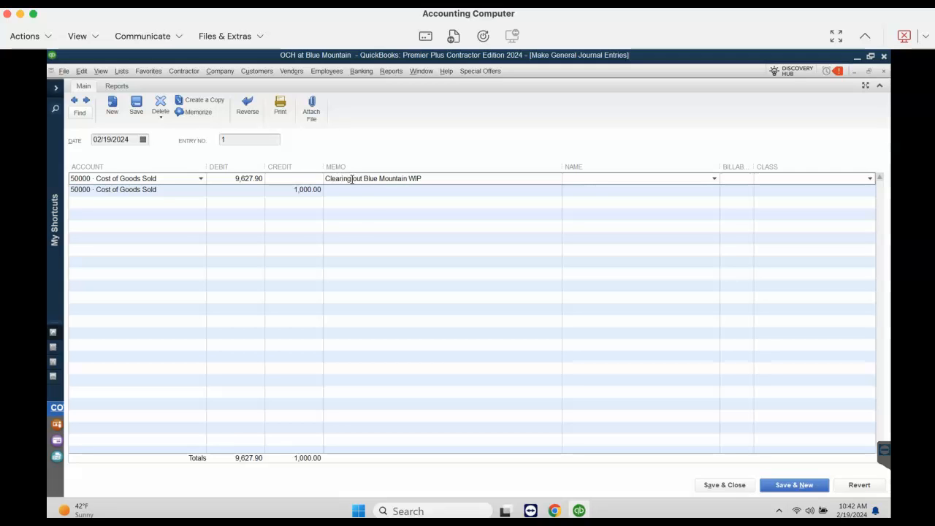
# Copy the debit line's full memo into the memo of the credit line
pyautogui.click(346, 190)
pyautogui.click(439, 177)
pyautogui.rightClick(389, 177)
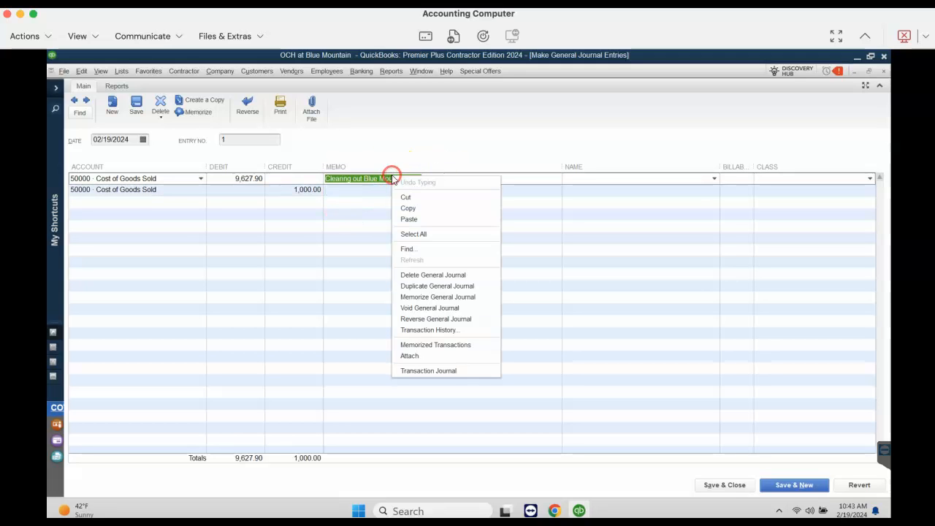
pyautogui.click(409, 209)
pyautogui.click(366, 190)
pyautogui.rightClick(365, 190)
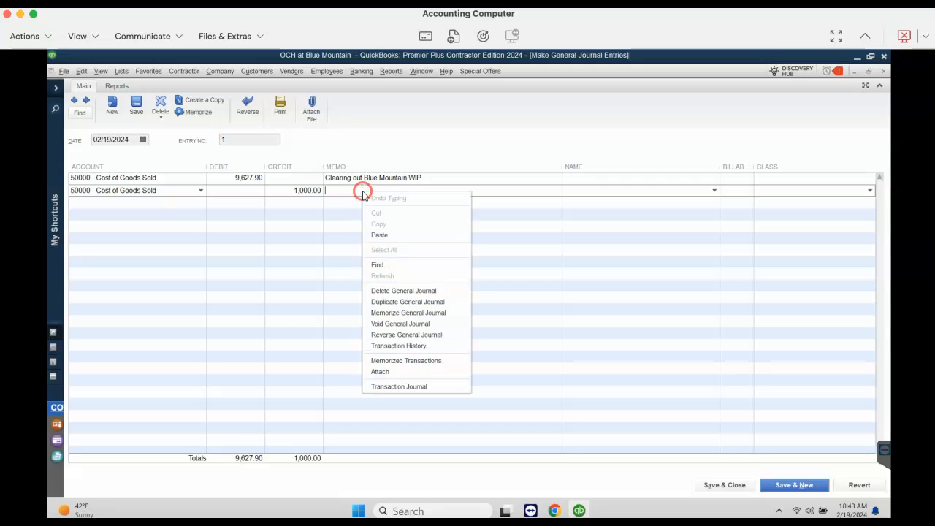
pyautogui.click(381, 235)
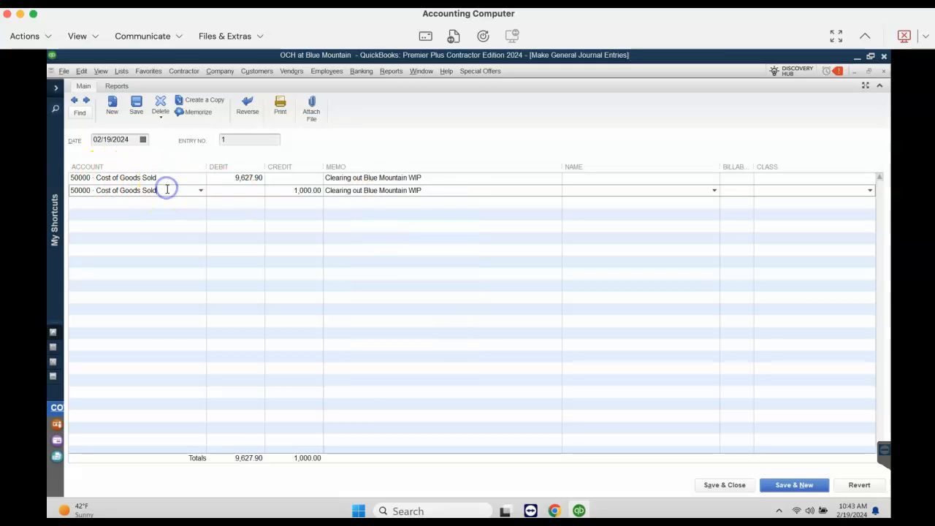
# Set the second line to account 1430 WIP - Direct Construction Costs with a credit of 9,627.90, and save and close the changed entry
pyautogui.click(167, 189)
pyautogui.write('1430')
pyautogui.press('Tab')
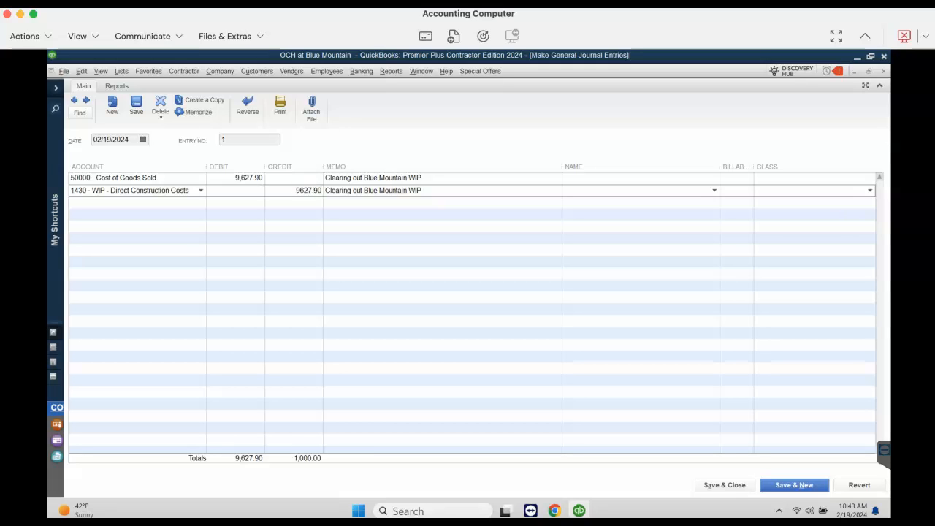
pyautogui.press('Tab')
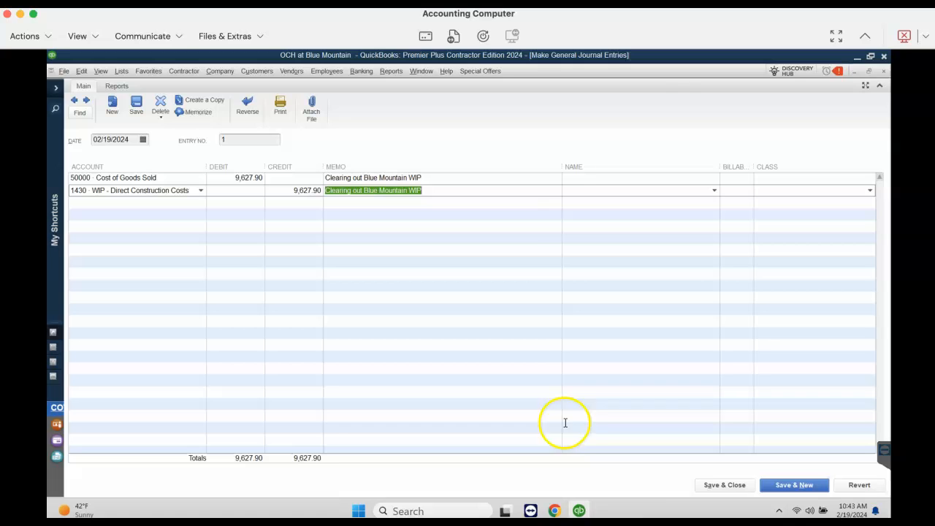
pyautogui.click(721, 486)
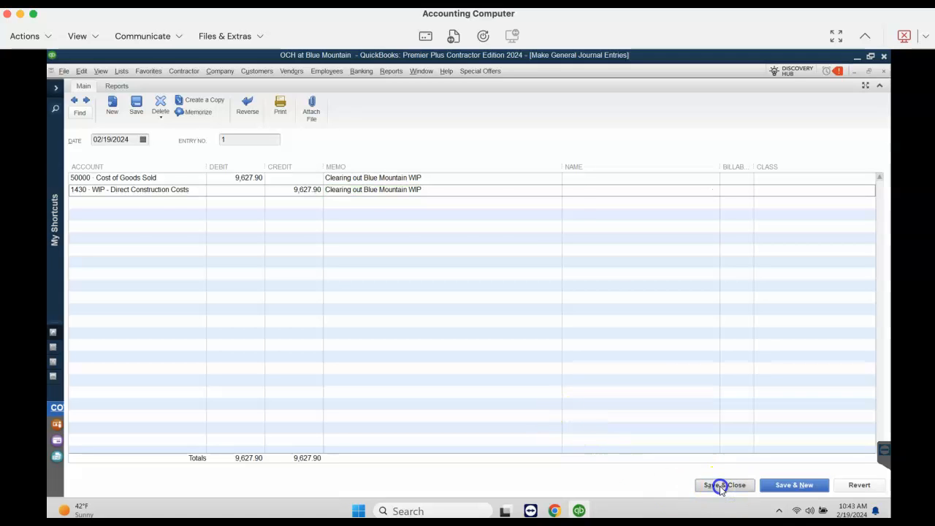
pyautogui.click(424, 198)
pyautogui.click(169, 210)
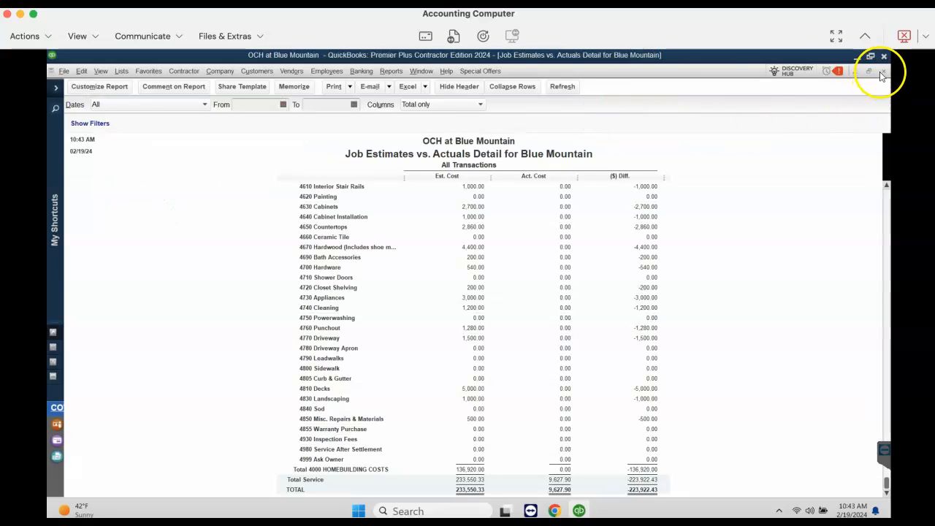
# Keep the job report open, run the Balance Sheet report and set its date range to All
pyautogui.click(882, 73)
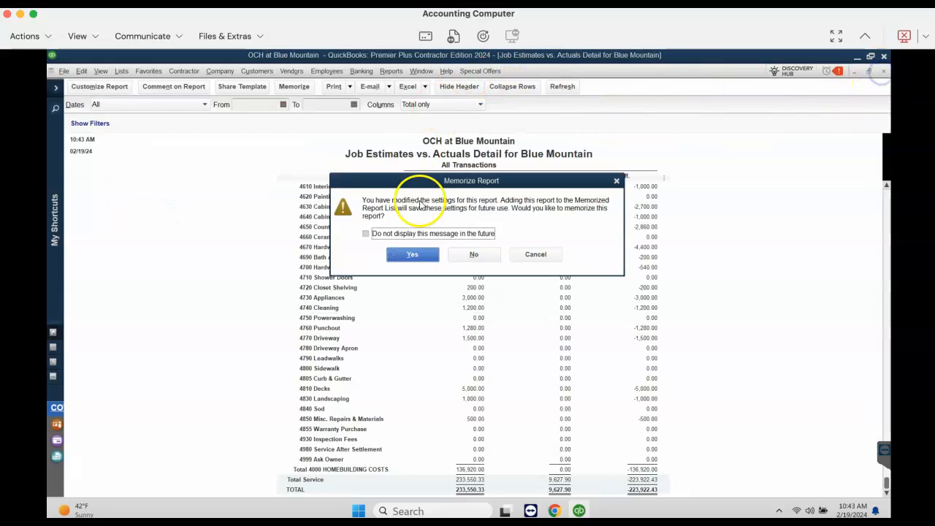
pyautogui.click(552, 249)
pyautogui.click(391, 71)
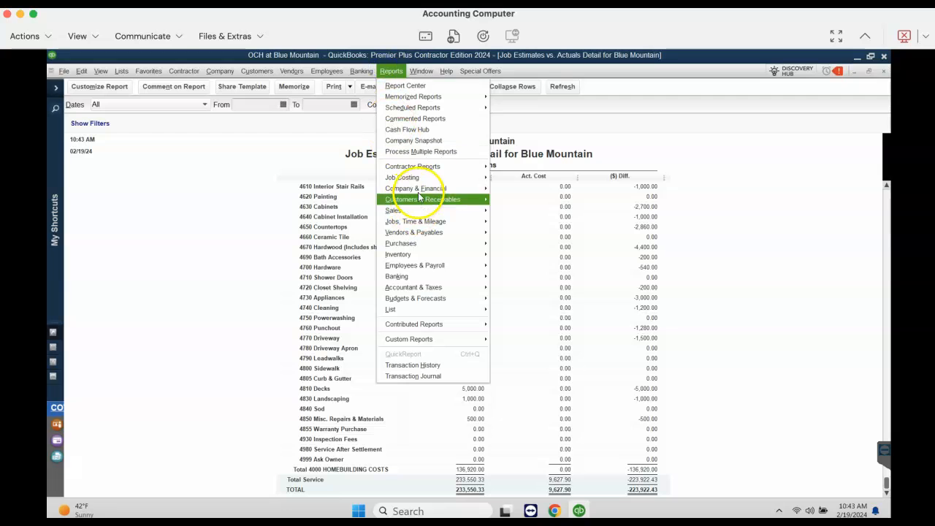
pyautogui.moveTo(420, 192)
pyautogui.click(533, 324)
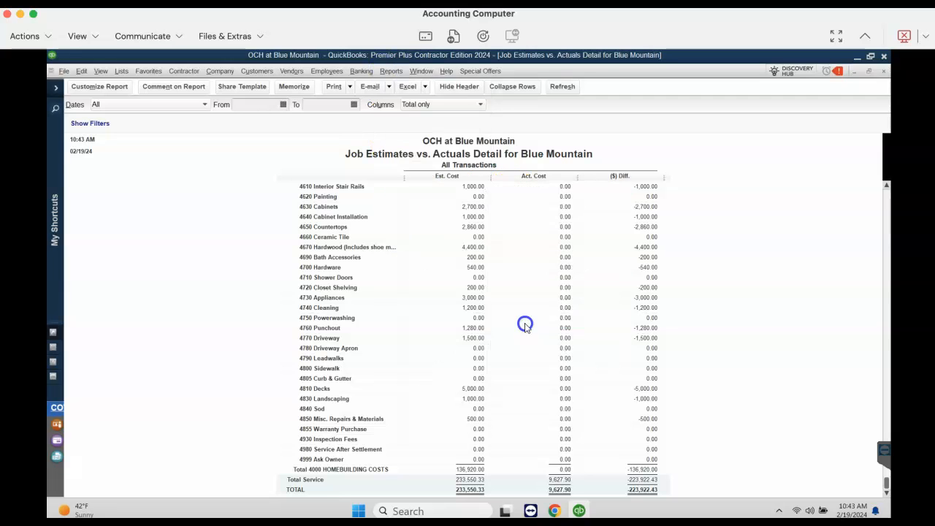
pyautogui.click(207, 107)
pyautogui.scroll(1, 183, 122)
pyautogui.click(161, 115)
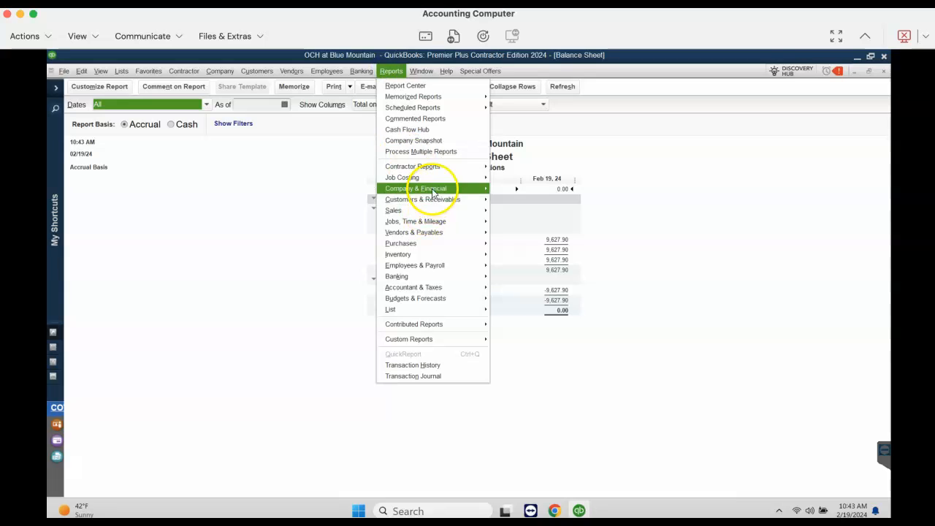
# Run the Profit & Loss report for all dates, examine cost of goods sold, and close it without memorizing it
pyautogui.moveTo(434, 188)
pyautogui.click(514, 188)
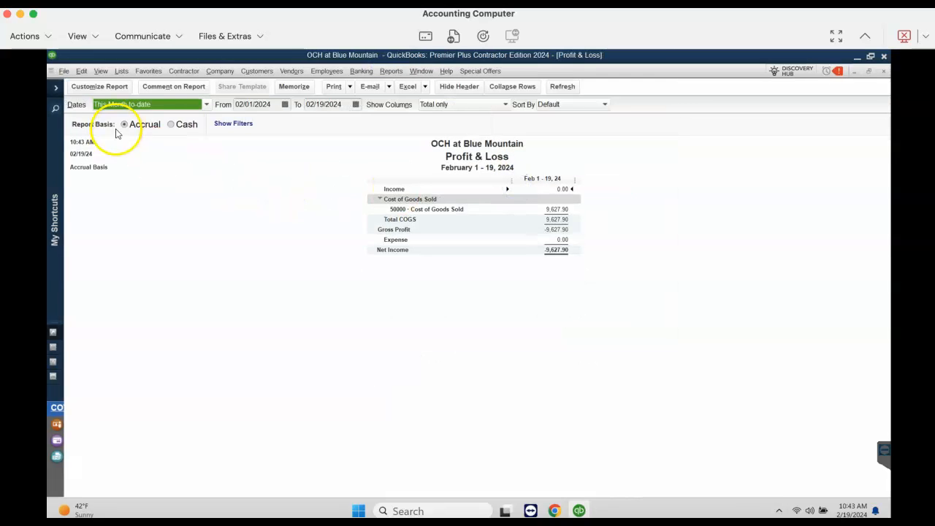
pyautogui.click(206, 104)
pyautogui.click(158, 119)
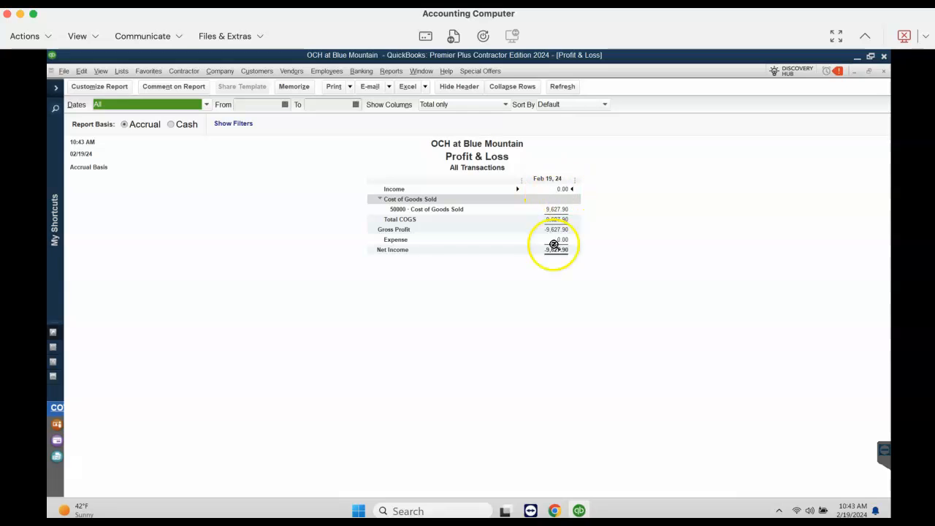
pyautogui.click(884, 72)
pyautogui.click(471, 256)
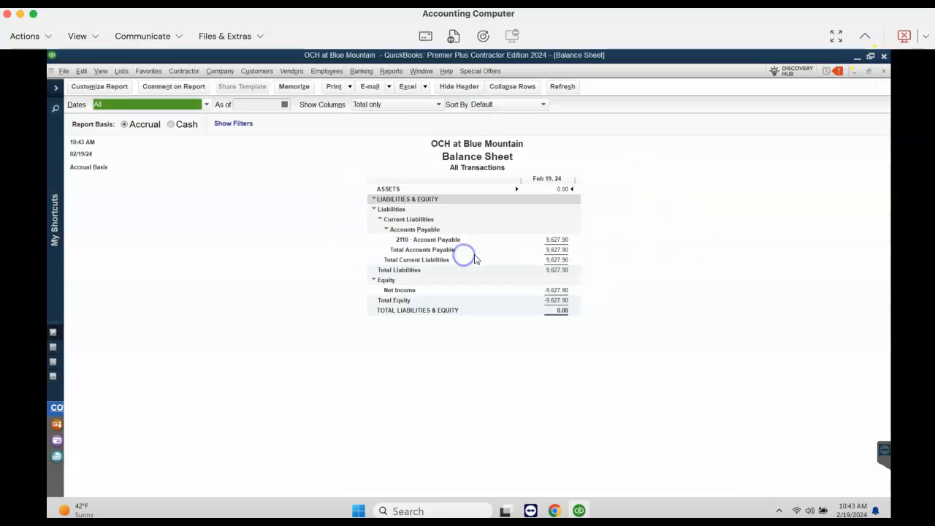
# Review the Balance Sheet's equity section, dismiss the message notification, and open Pay Bills and close it again
pyautogui.click(401, 301)
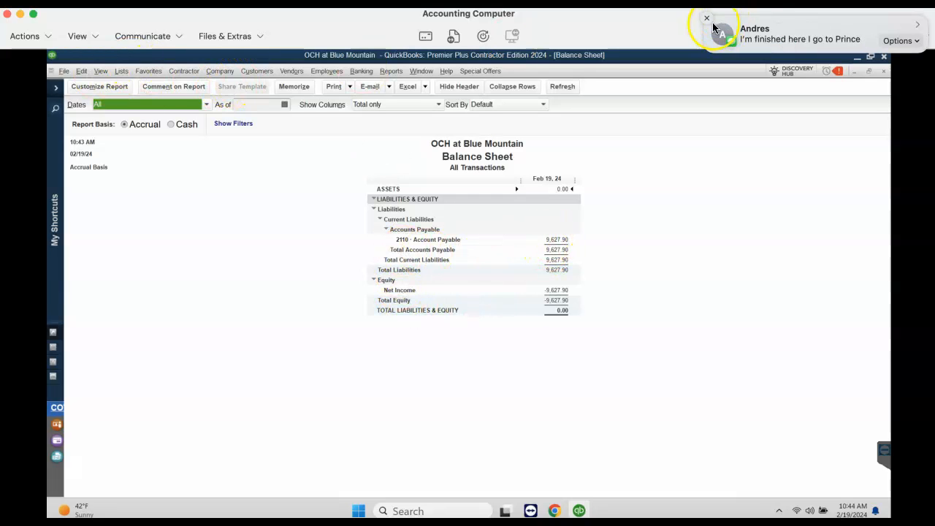
pyautogui.click(705, 19)
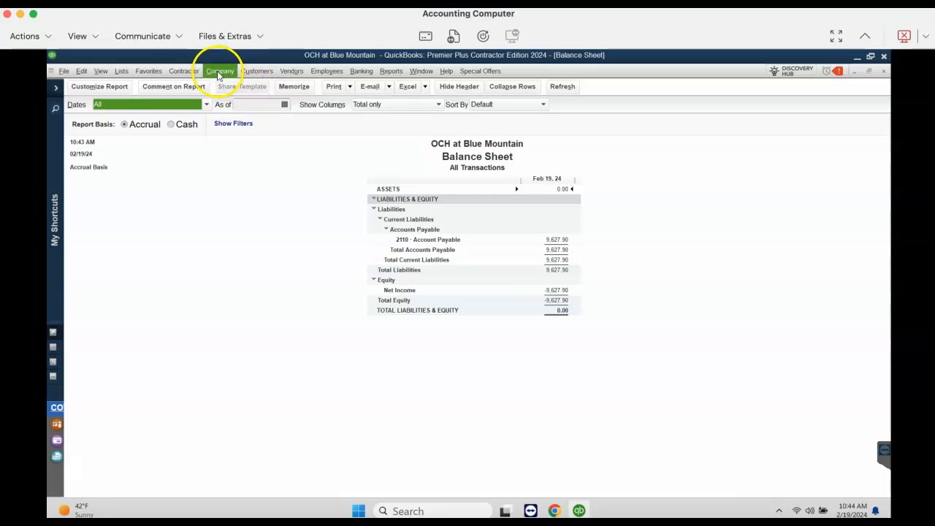
pyautogui.click(292, 72)
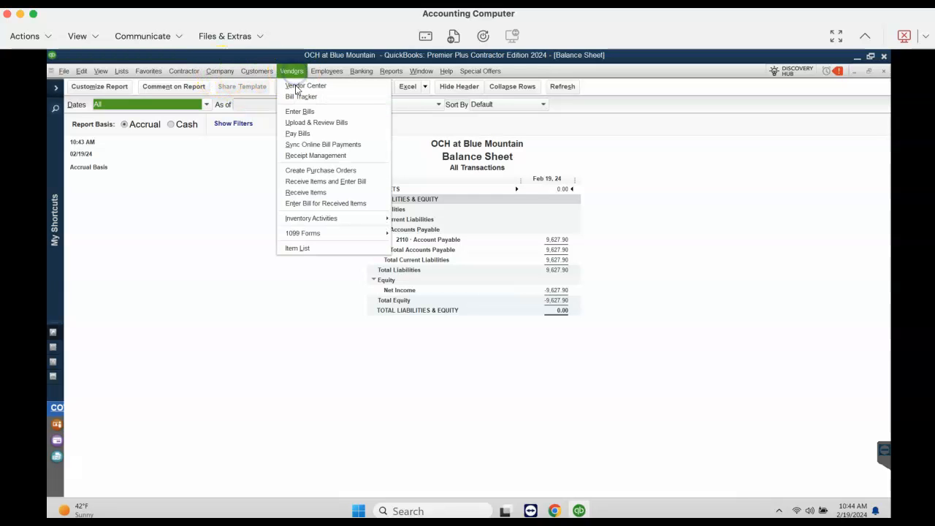
pyautogui.click(298, 135)
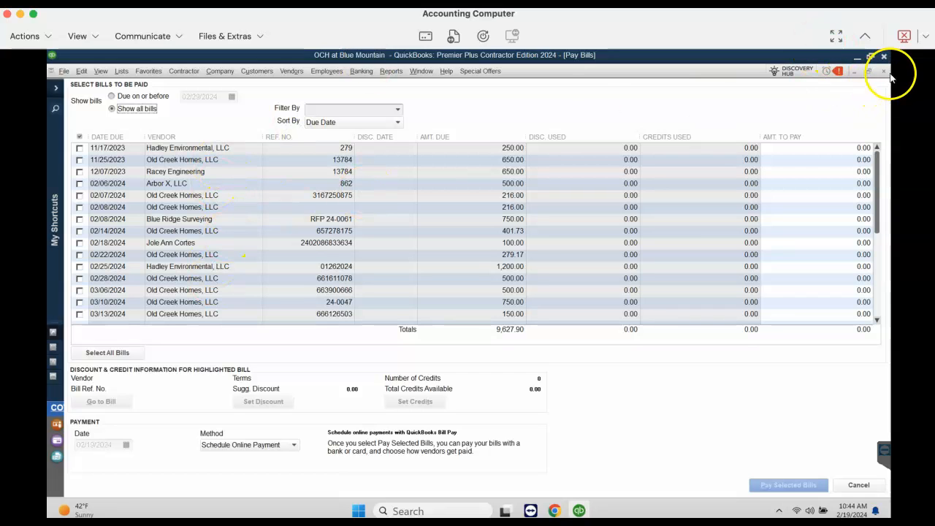
pyautogui.click(884, 72)
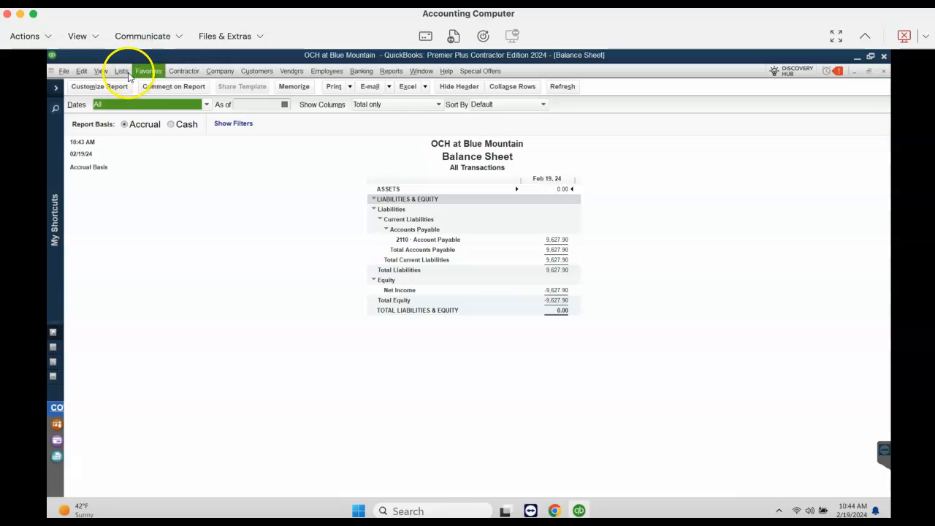
# Delete the general journal entry that clears the Blue Mountain WIP to Cost of Goods Sold, and close the journal entry window
pyautogui.click(216, 73)
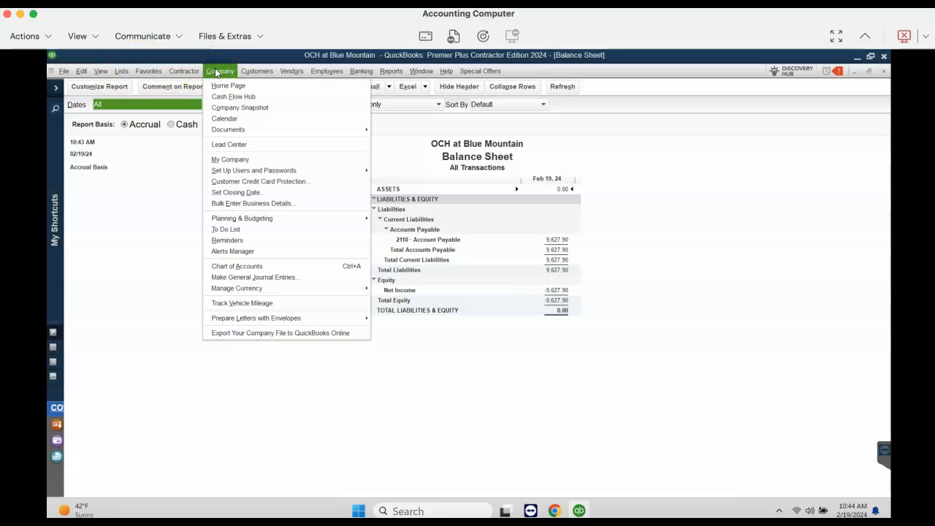
pyautogui.click(252, 277)
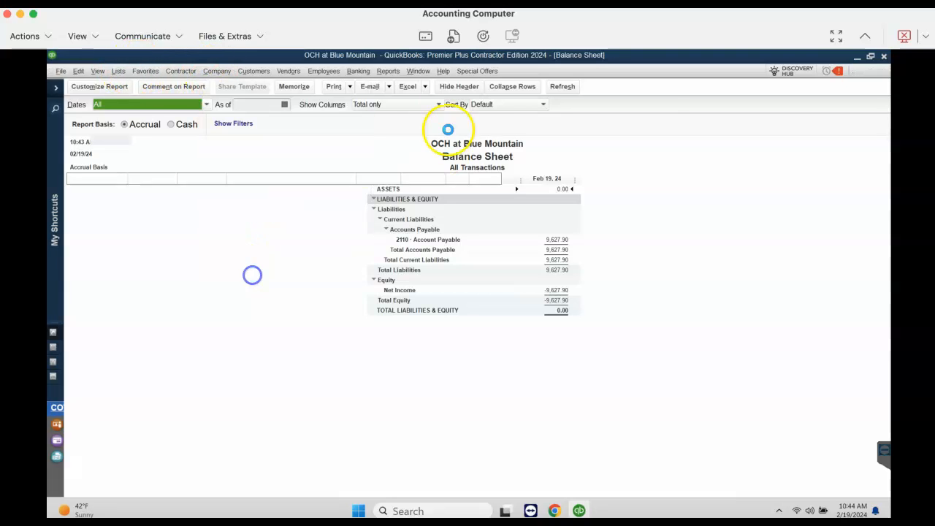
pyautogui.click(465, 262)
pyautogui.click(74, 101)
pyautogui.rightClick(508, 199)
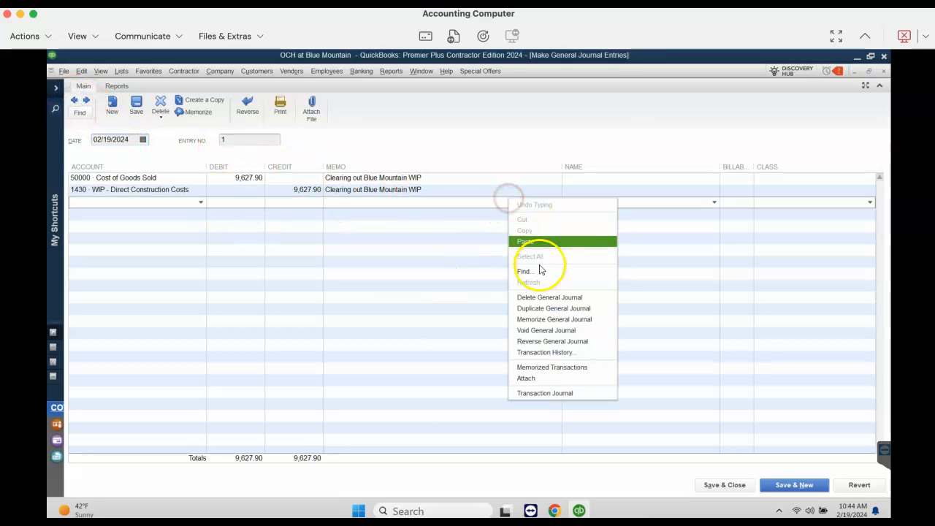
pyautogui.click(533, 298)
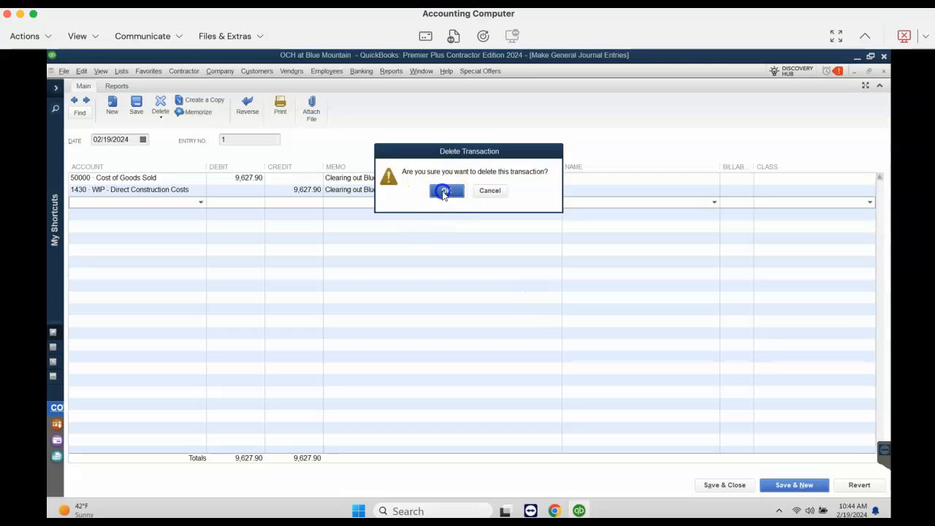
pyautogui.click(444, 192)
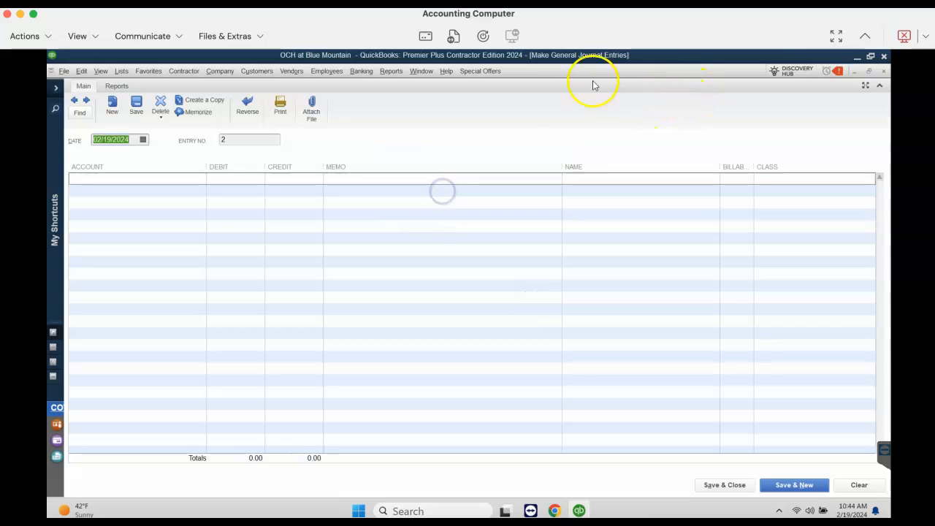
pyautogui.click(884, 73)
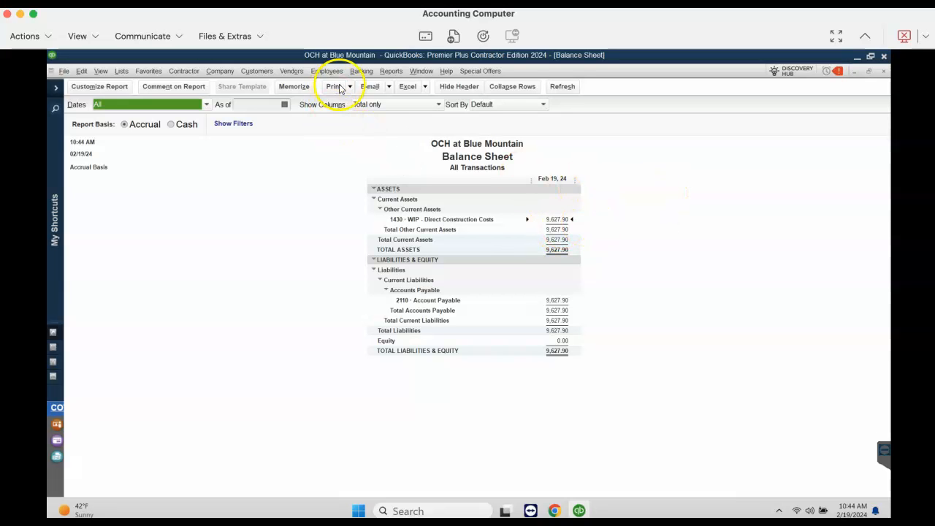
# Run the Profit & Loss report for all dates to check net income, and close the report without memorizing it
pyautogui.click(391, 70)
pyautogui.moveTo(433, 188)
pyautogui.click(516, 184)
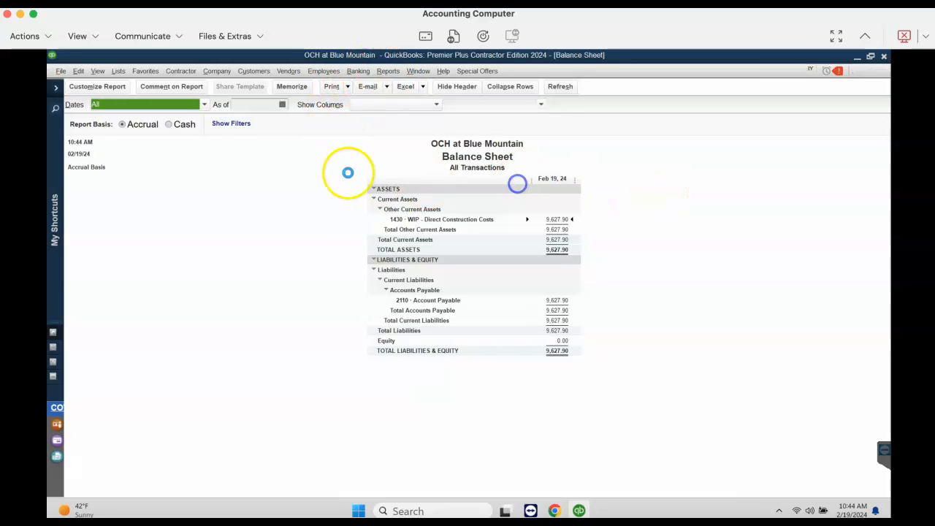
pyautogui.click(204, 103)
pyautogui.click(139, 115)
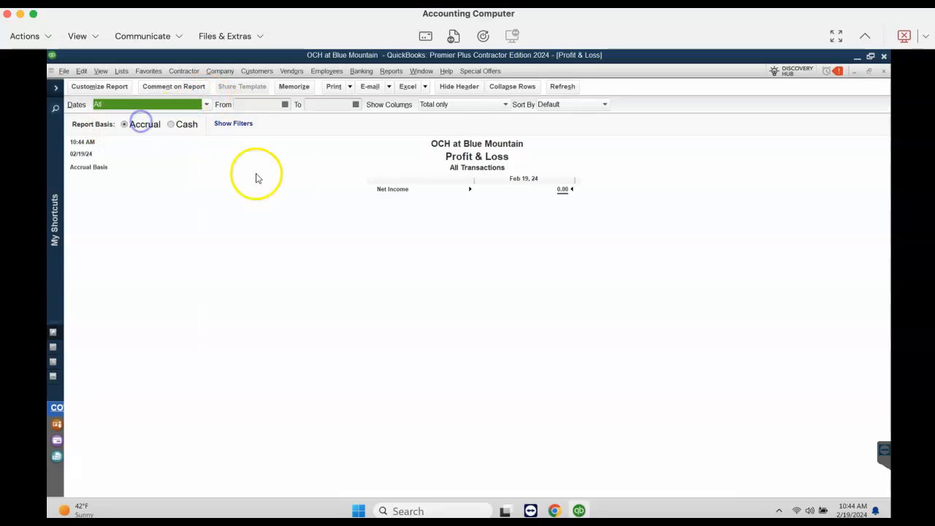
pyautogui.click(888, 68)
pyautogui.click(475, 257)
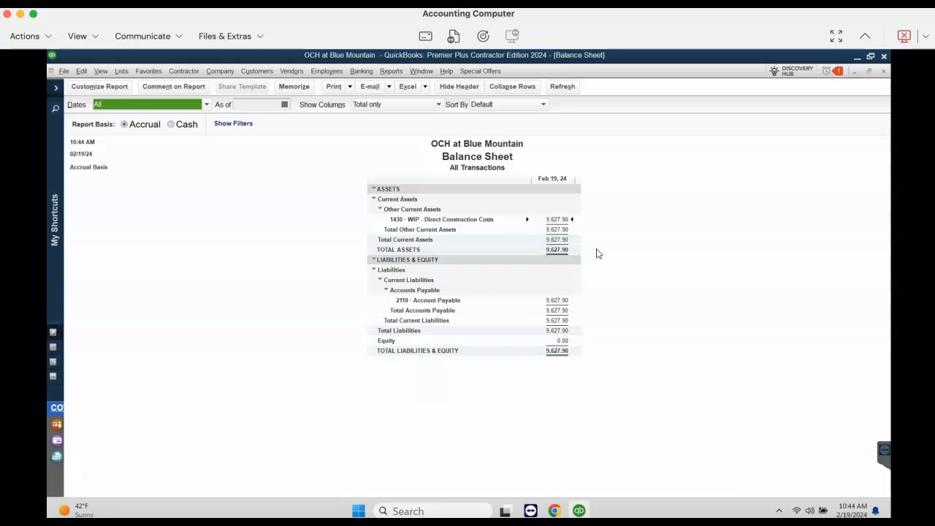
# Open the Item List, widen its name column, review the cost codes from land acquisition through homebuilding, and close the list
pyautogui.click(120, 71)
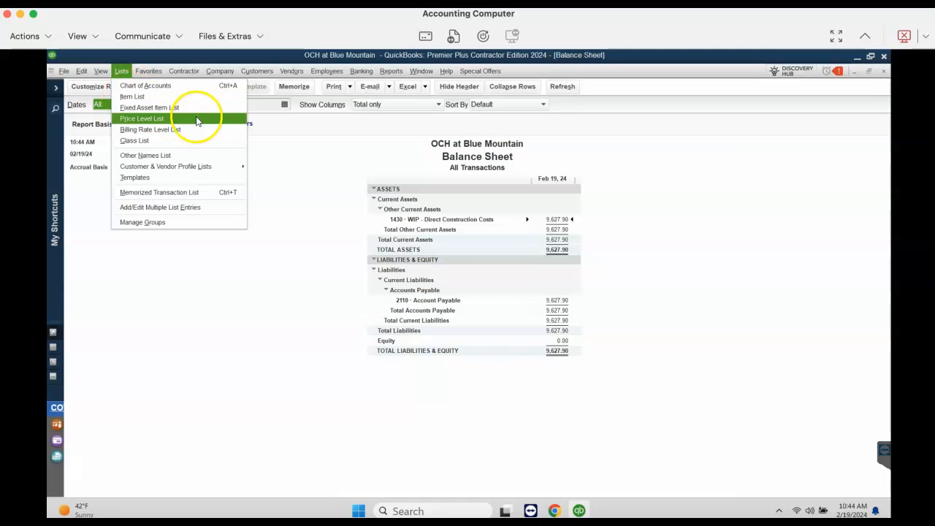
pyautogui.click(167, 96)
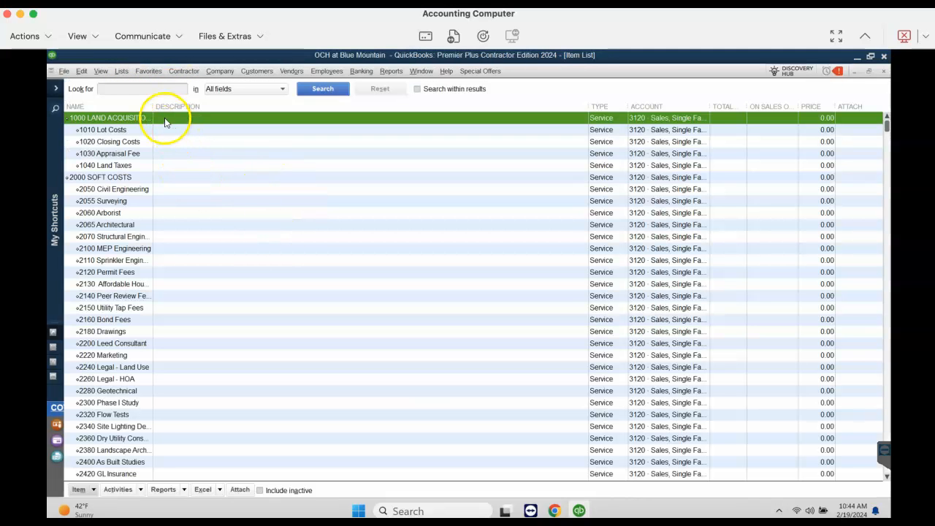
pyautogui.moveTo(152, 106); pyautogui.dragTo(248, 106)
pyautogui.click(159, 189)
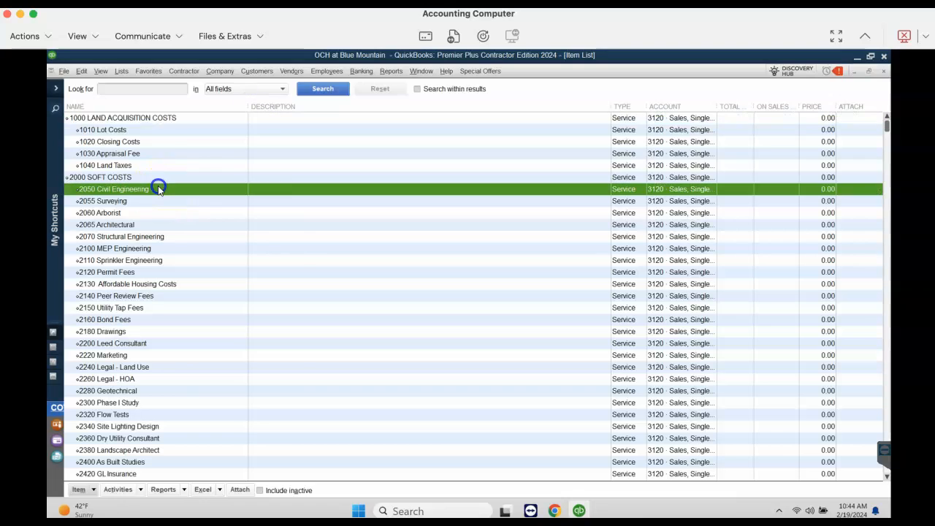
pyautogui.rightClick(159, 189)
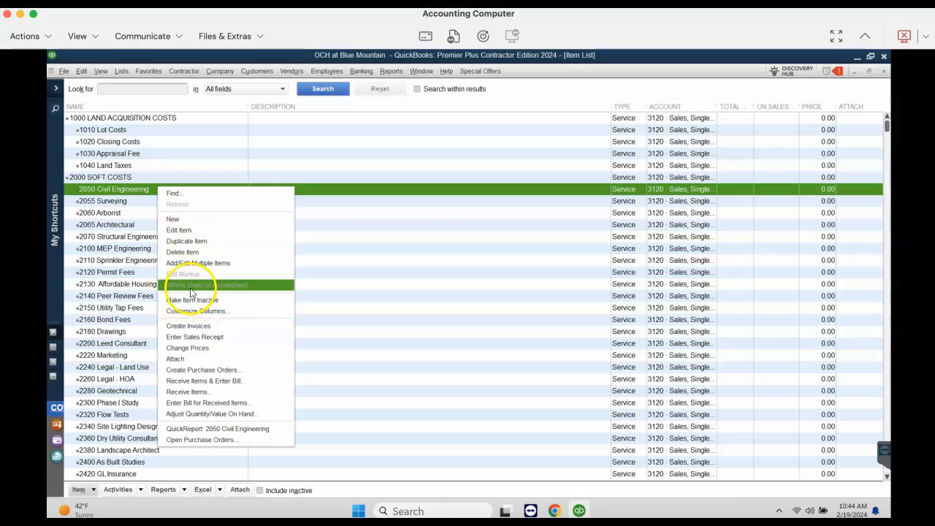
pyautogui.click(133, 192)
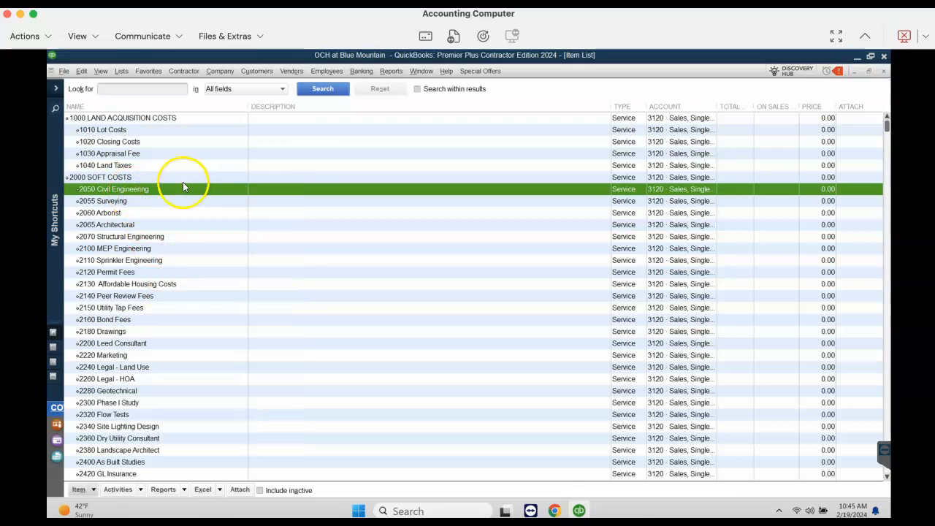
pyautogui.scroll(-20, 202, 290)
pyautogui.scroll(-4, 211, 296)
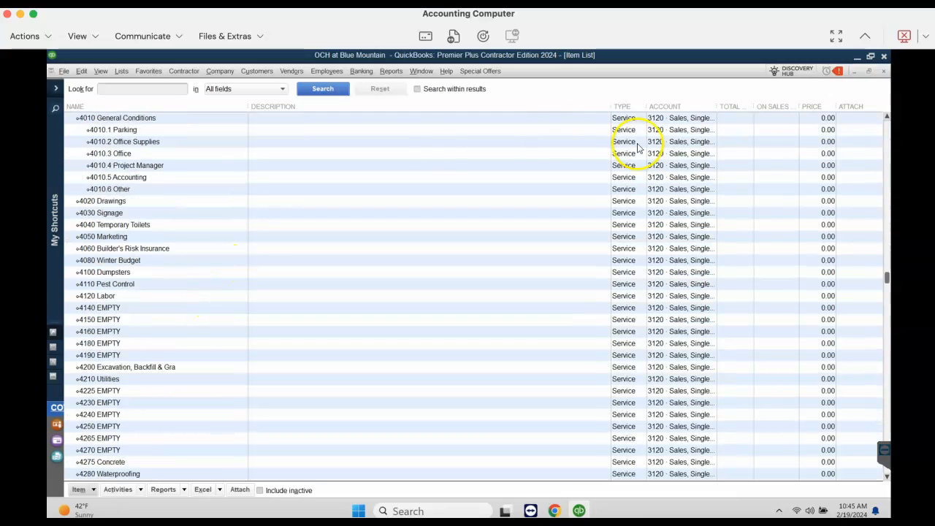
pyautogui.click(882, 73)
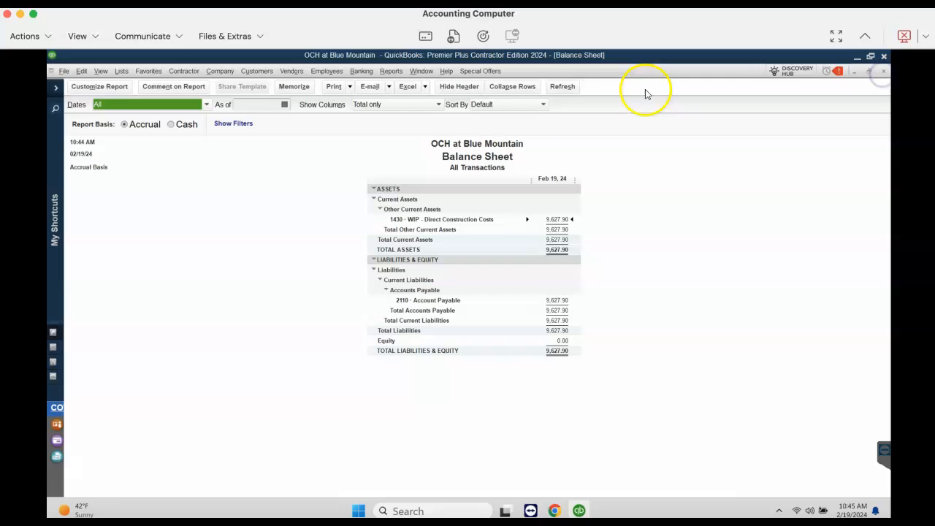
# Close the Balance Sheet without memorizing it, and return to the job estimates report without refreshing it
pyautogui.click(884, 73)
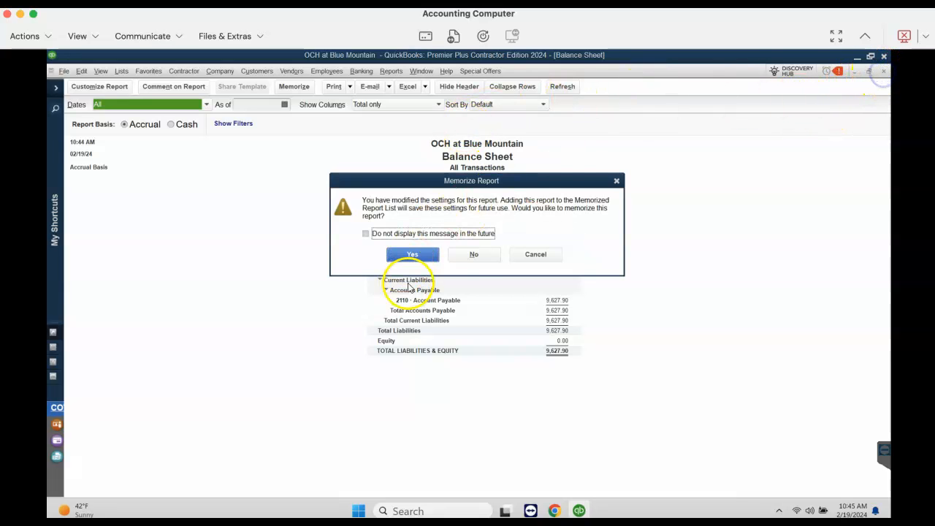
pyautogui.click(472, 251)
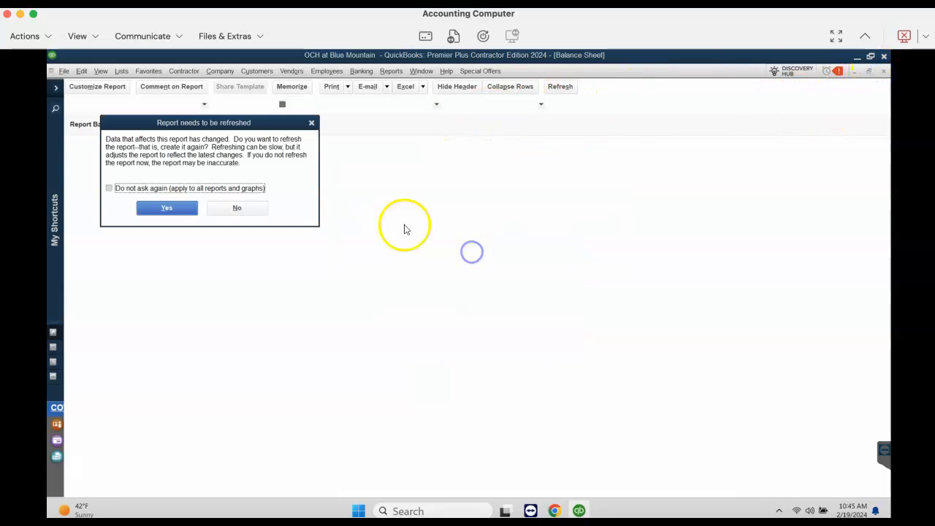
pyautogui.click(237, 209)
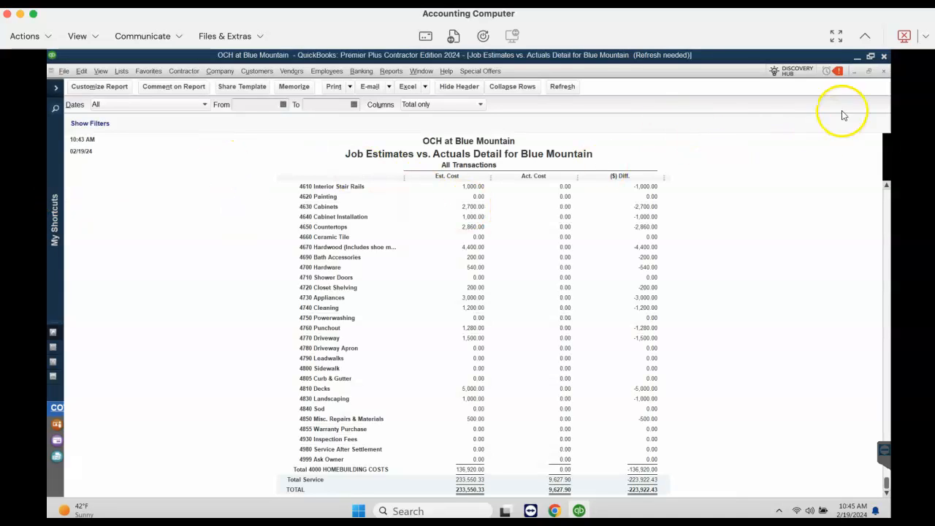
pyautogui.click(118, 72)
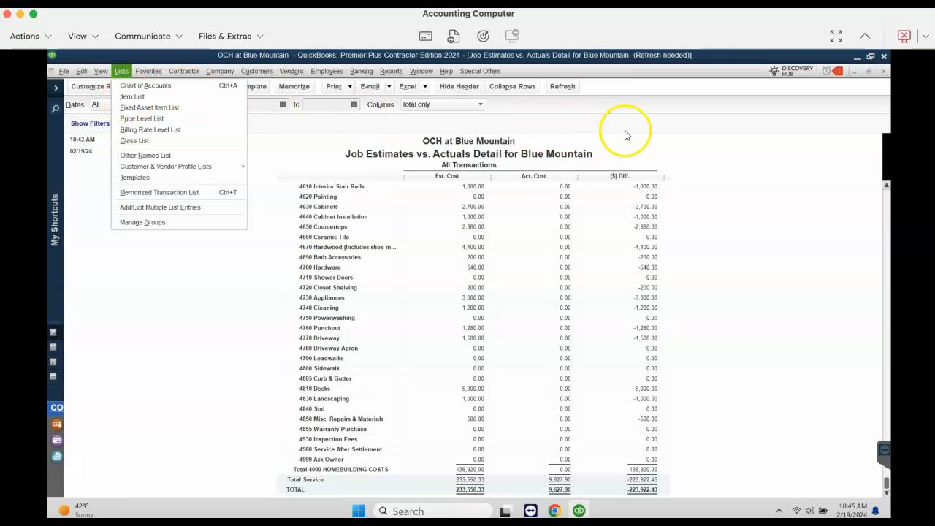
pyautogui.click(658, 144)
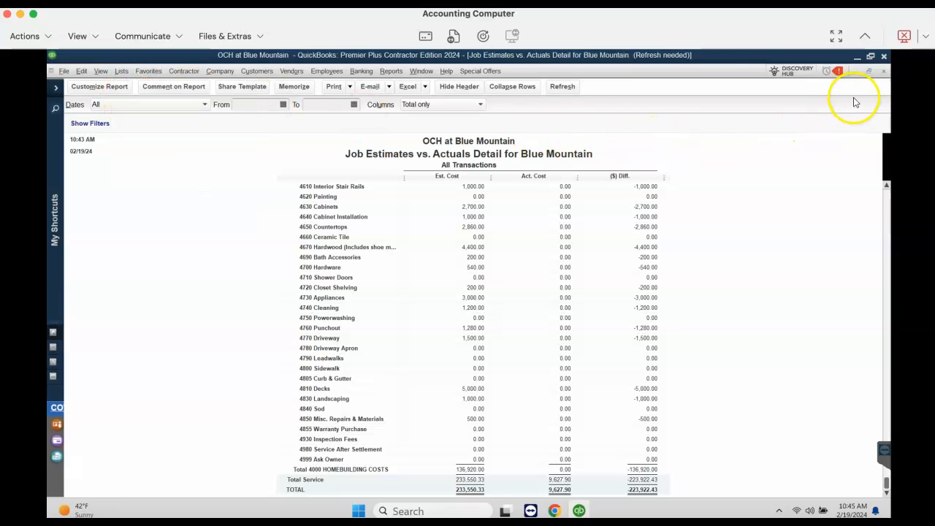
pyautogui.click(64, 71)
pyautogui.moveTo(117, 167)
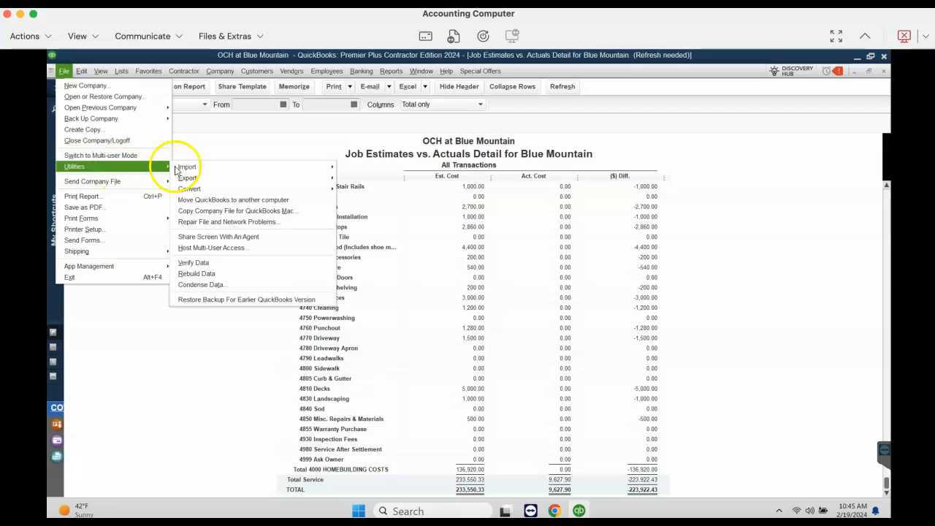
pyautogui.click(187, 169)
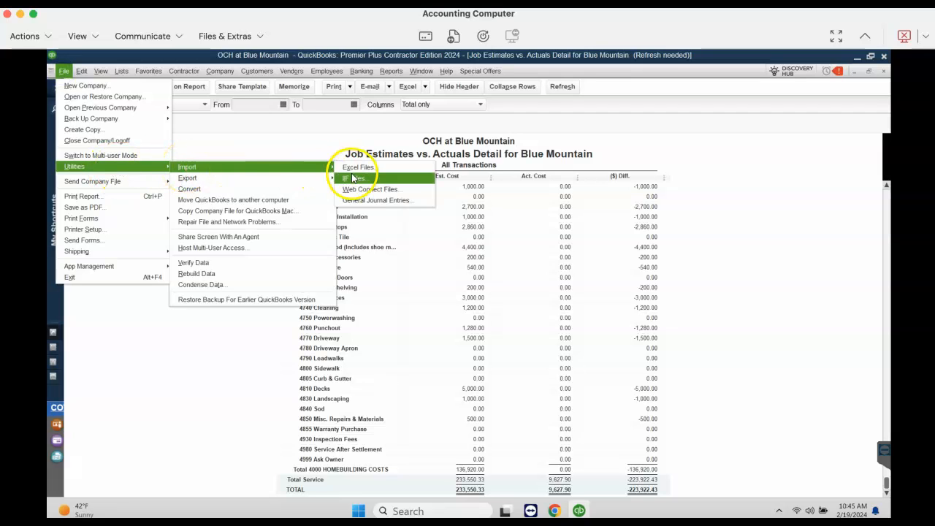
pyautogui.click(691, 161)
# Close the Job Estimates vs. Actuals Detail report without memorizing it, and expand the My Shortcuts sidebar on the home page
pyautogui.click(885, 71)
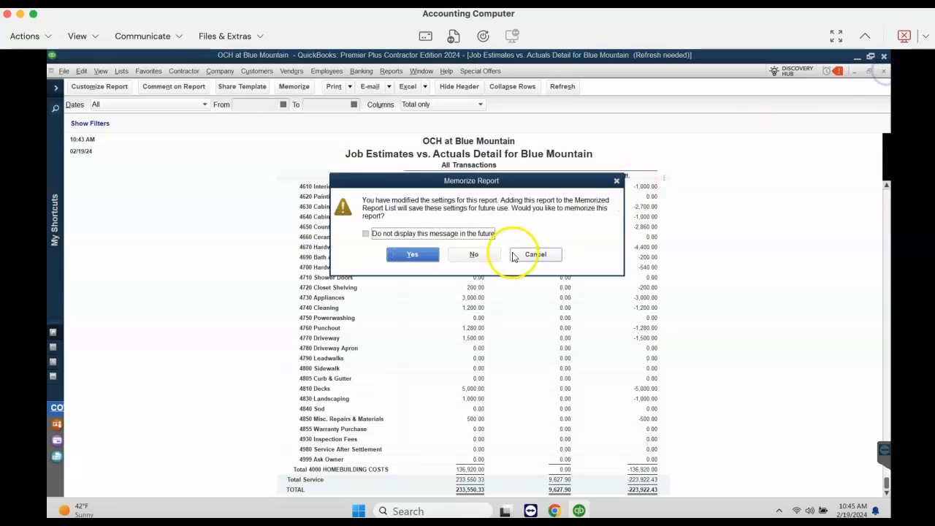
pyautogui.click(475, 254)
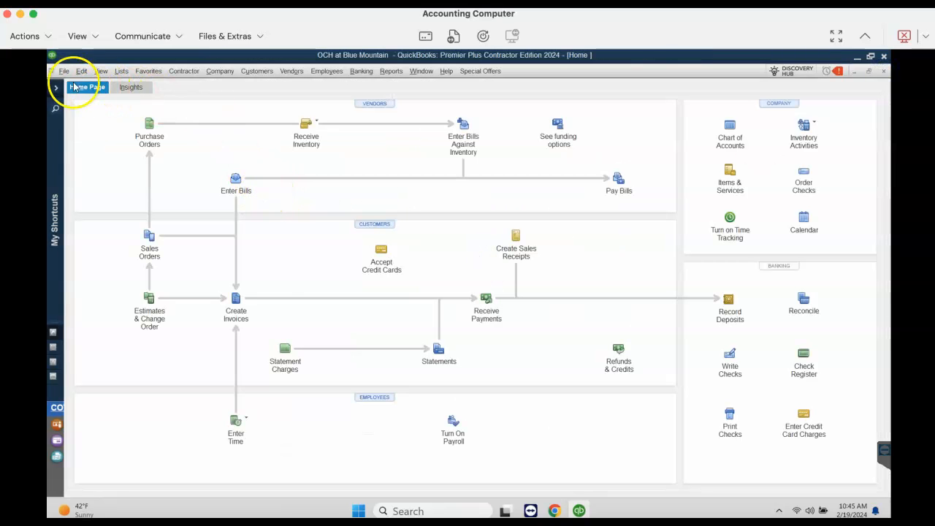
pyautogui.click(55, 89)
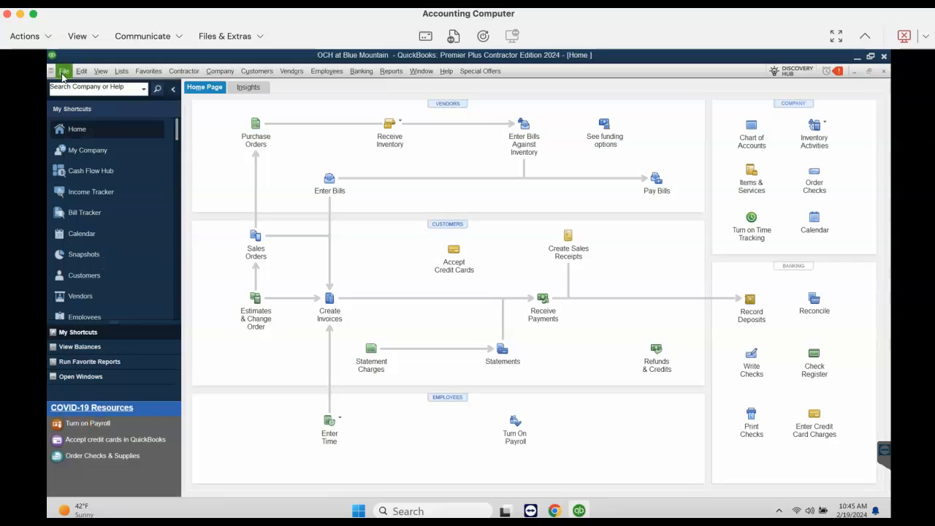